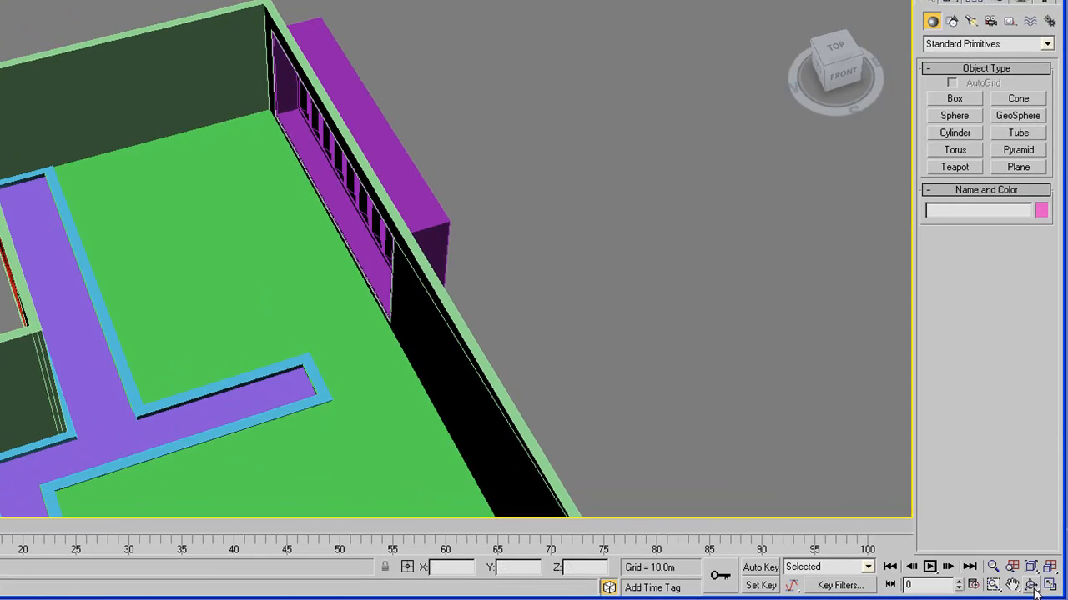
Create a flat box about 145.9 m long, 91.6 m wide and 2.4 m high on the bedroom floor in the Top view
click(1031, 585)
drag(289, 239, 326, 236)
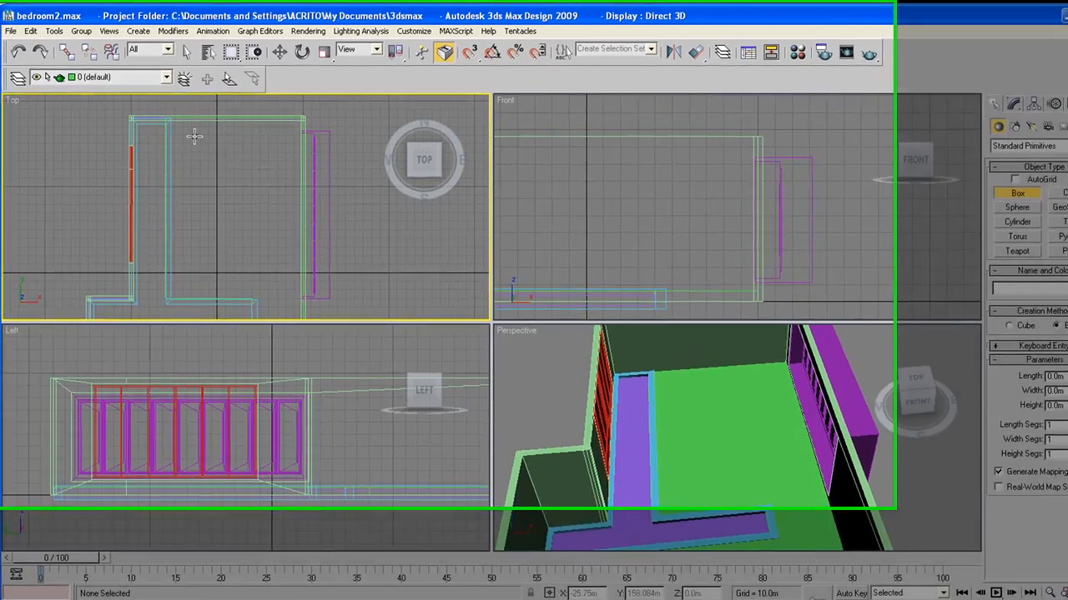
drag(185, 132, 262, 259)
drag(328, 316, 327, 310)
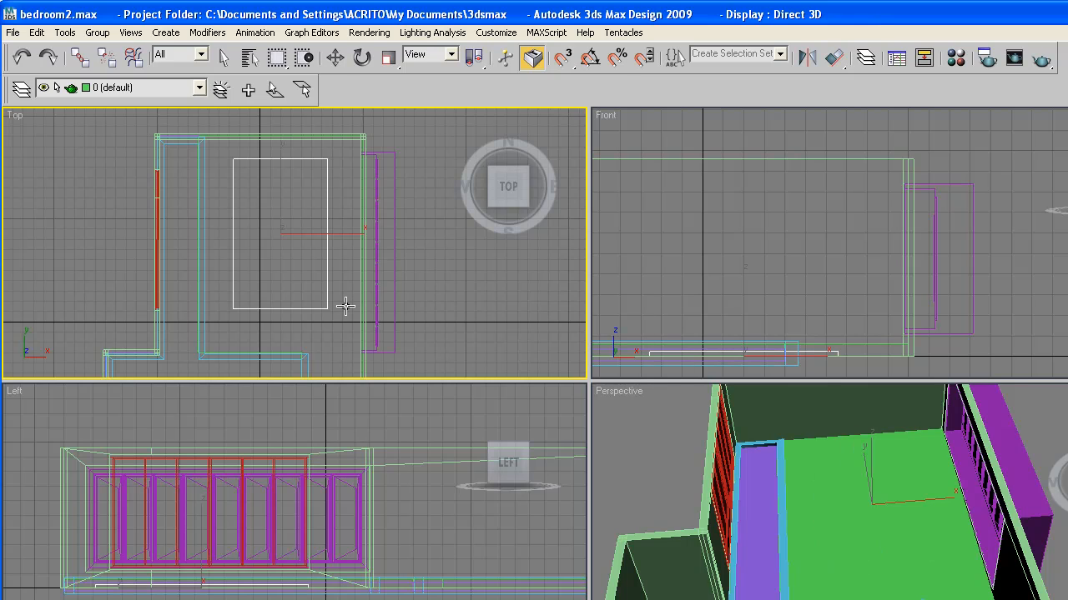
Move the box straight up above the room walls in the Front view, to Z about 165.9 m
click(336, 59)
right_click(742, 321)
drag(741, 296, 767, 112)
scroll(757, 133, down, 1)
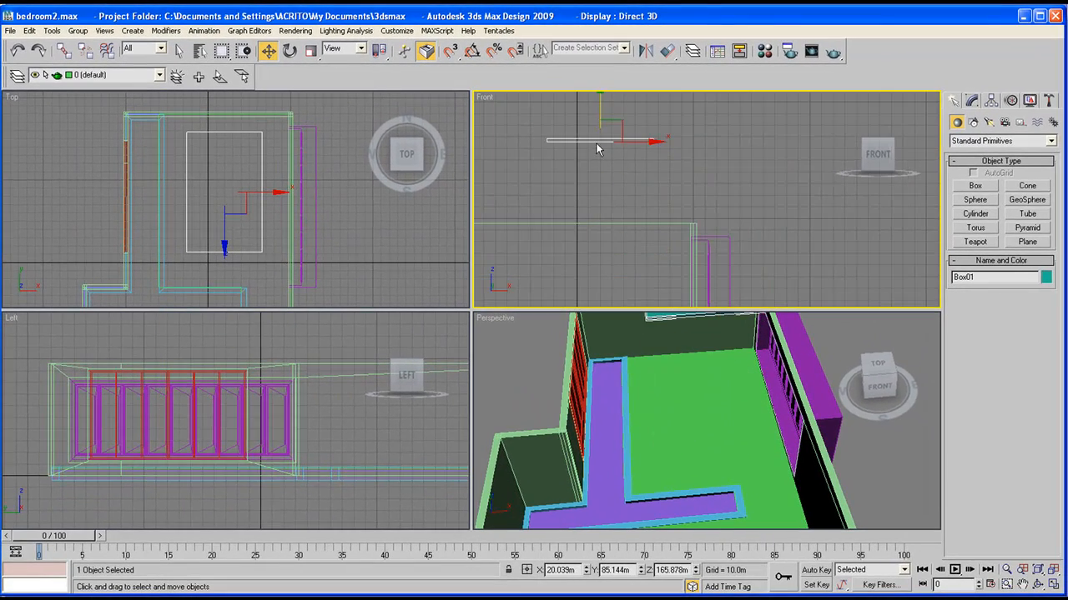
Add an Edit Poly modifier to the box and select its underside polygon in the enlarged Perspective view
right_click(679, 429)
click(1051, 586)
click(1038, 586)
drag(579, 353, 463, 310)
drag(466, 265, 550, 317)
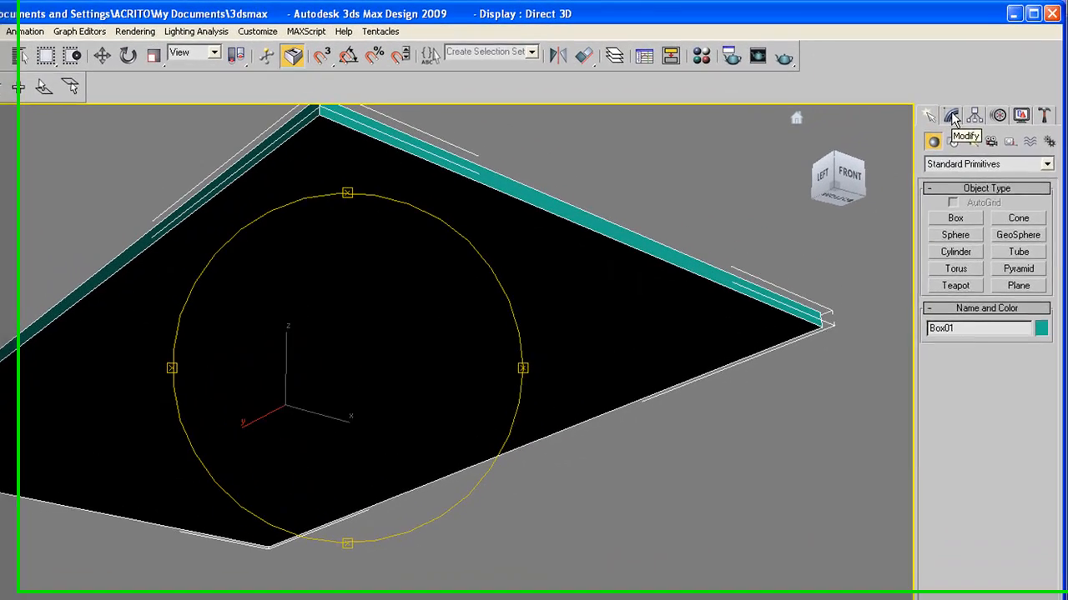
click(971, 97)
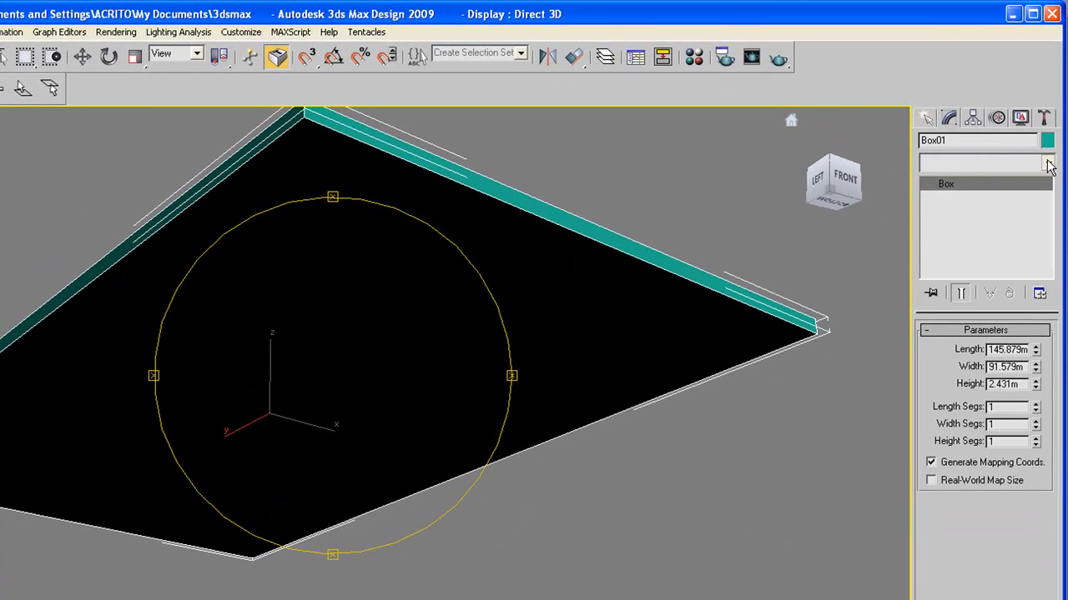
click(1049, 164)
click(959, 542)
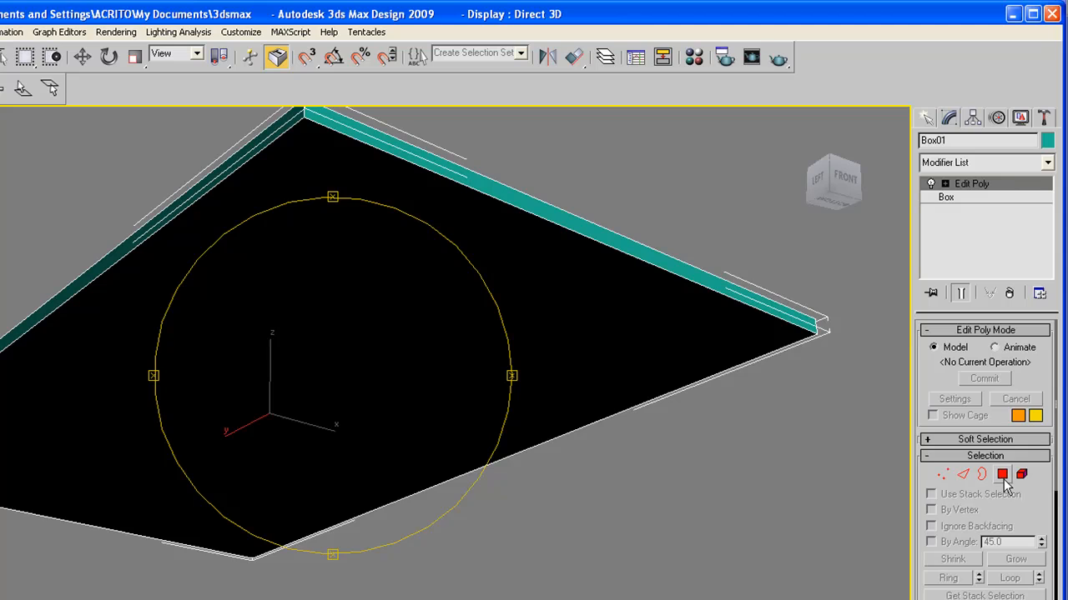
click(1003, 477)
click(456, 306)
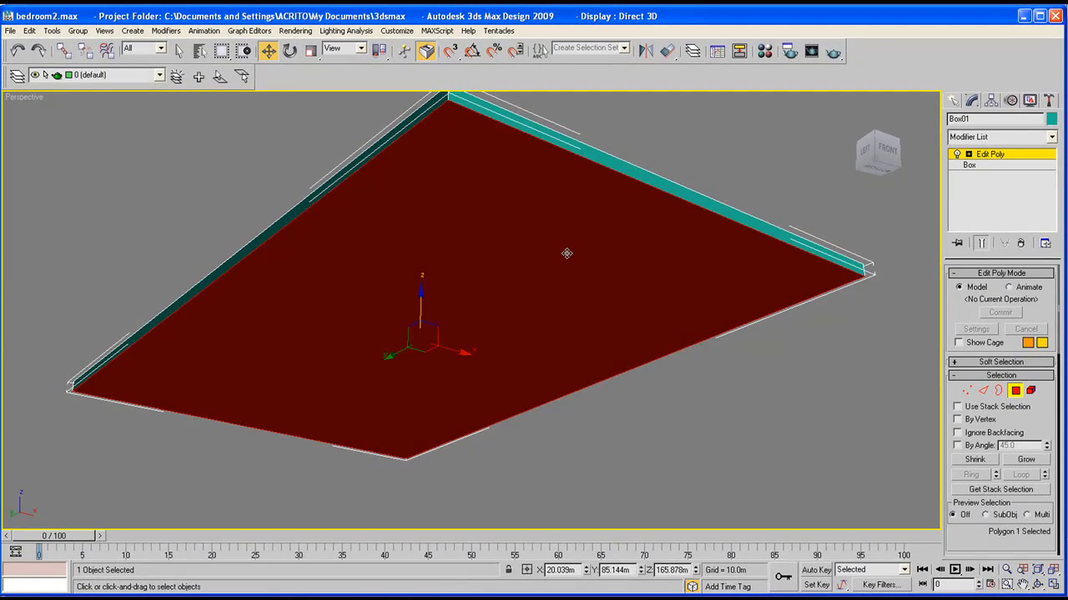
Bevel the underside polygon downward and inward into a taper, and raise that face to Z about 154.2 m
scroll(1040, 418, down, 10)
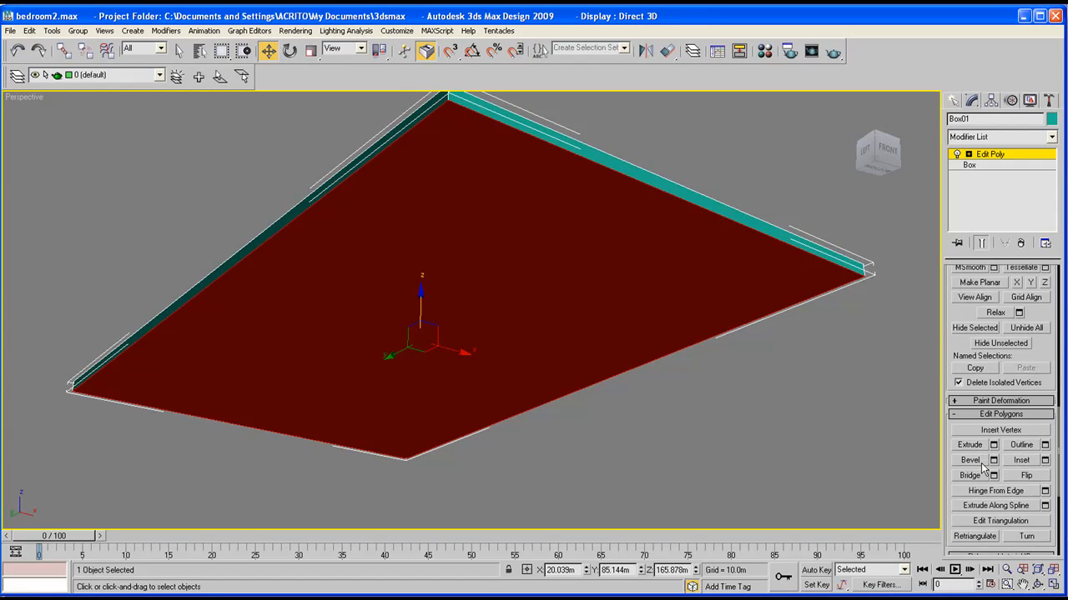
click(970, 461)
drag(518, 288, 524, 195)
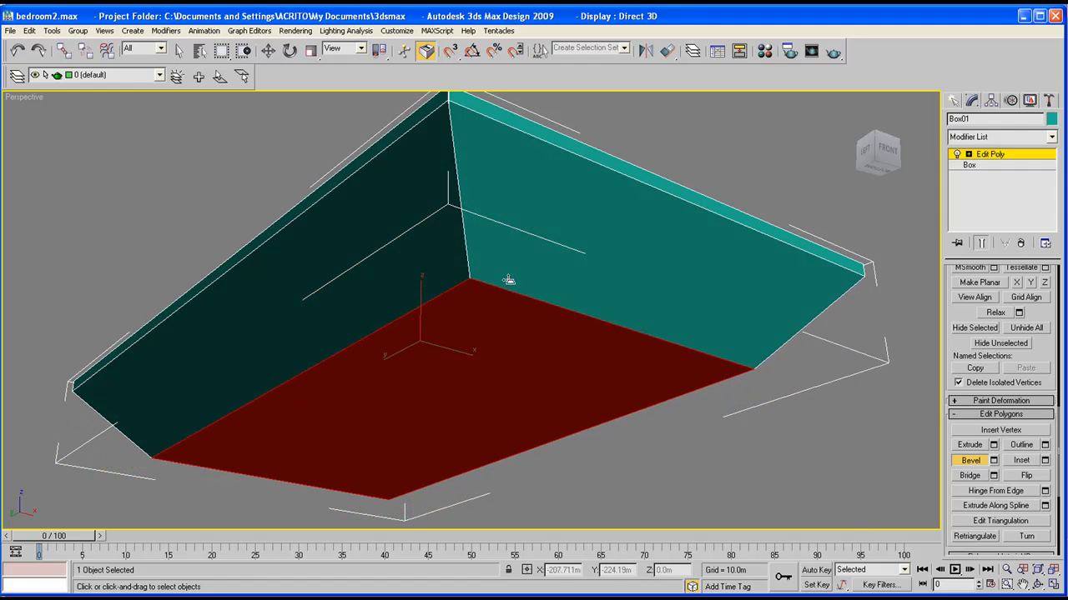
click(509, 325)
click(274, 52)
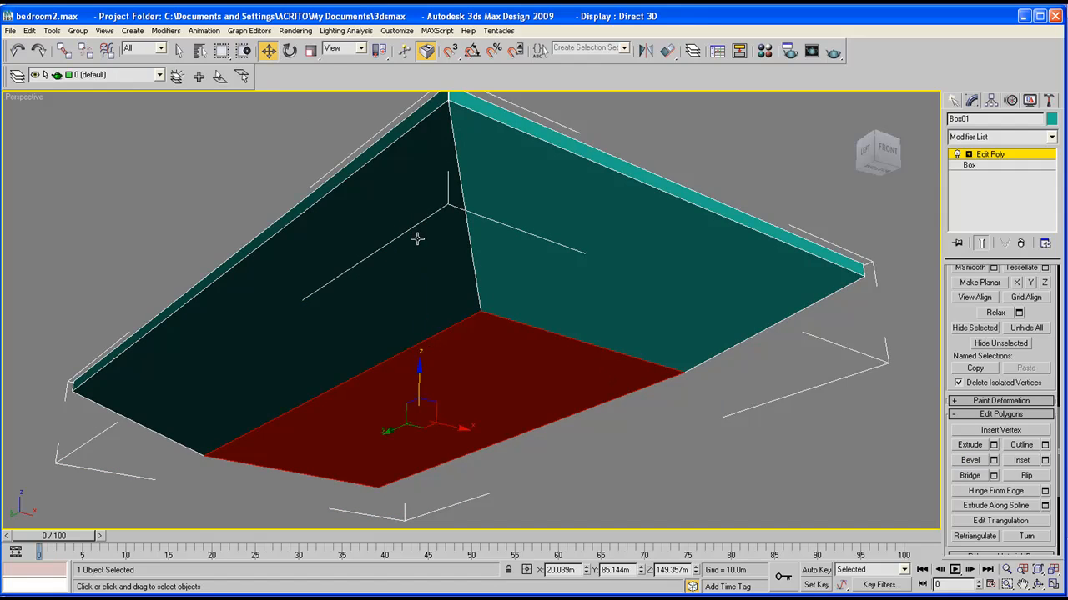
drag(420, 369, 420, 343)
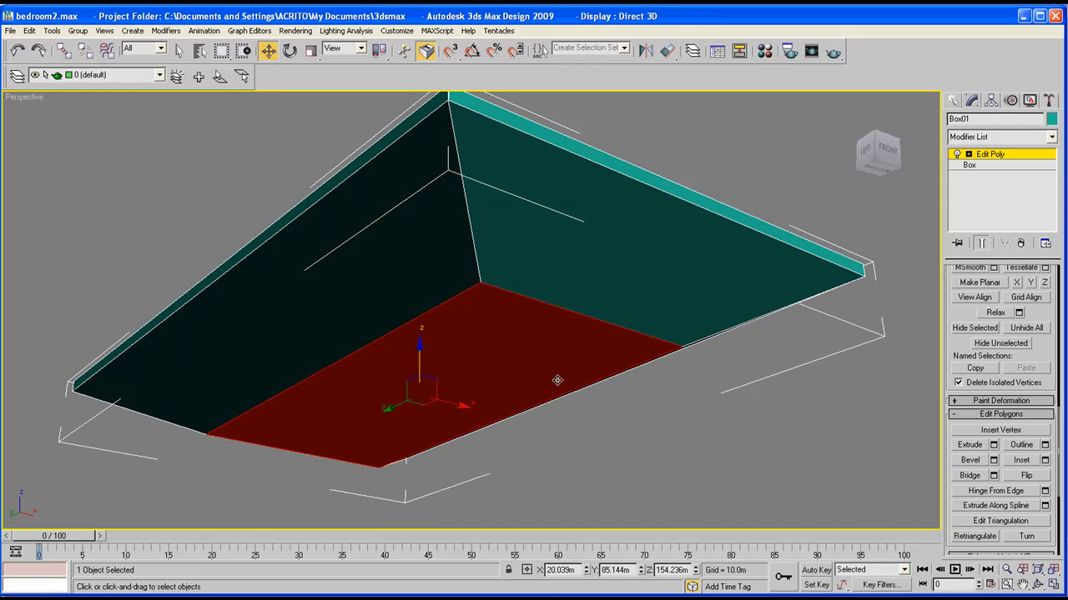
Bevel the narrowed underside polygon down with almost no taper to form a short straight neck
click(970, 460)
drag(548, 336, 547, 300)
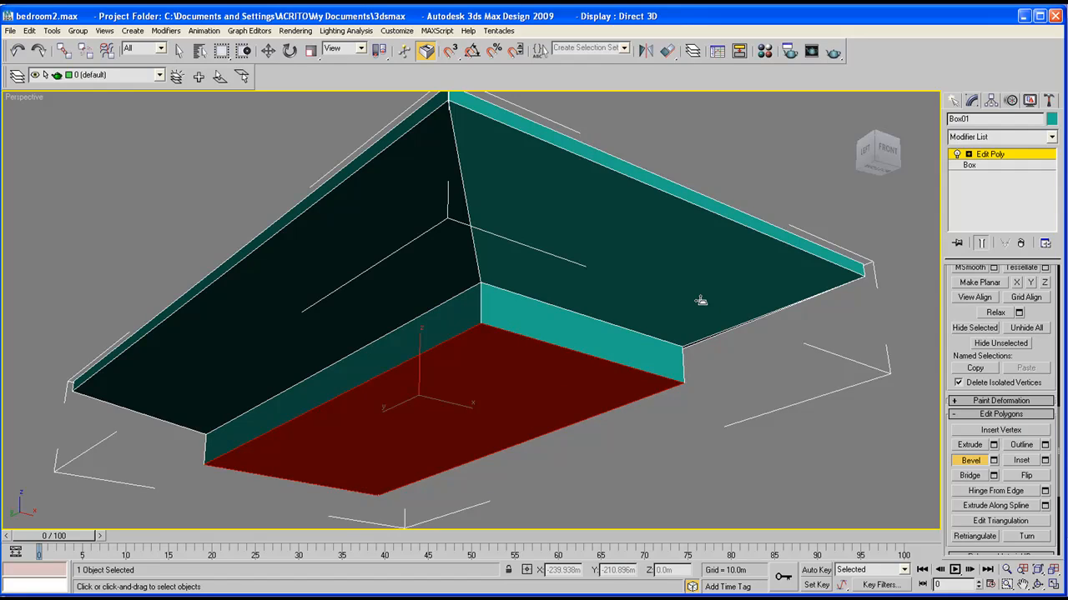
click(976, 447)
Bevel the neck's bottom polygon outward into a flared foot and lower that face to Z about 143.7 m
click(969, 460)
drag(533, 350, 527, 346)
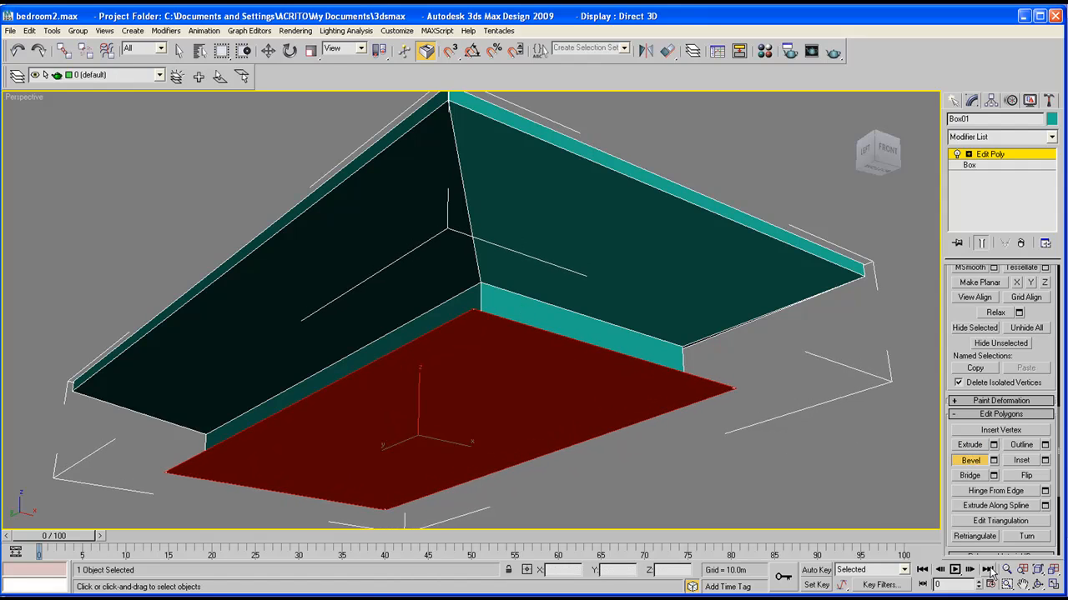
click(1038, 585)
drag(500, 351, 449, 365)
click(268, 51)
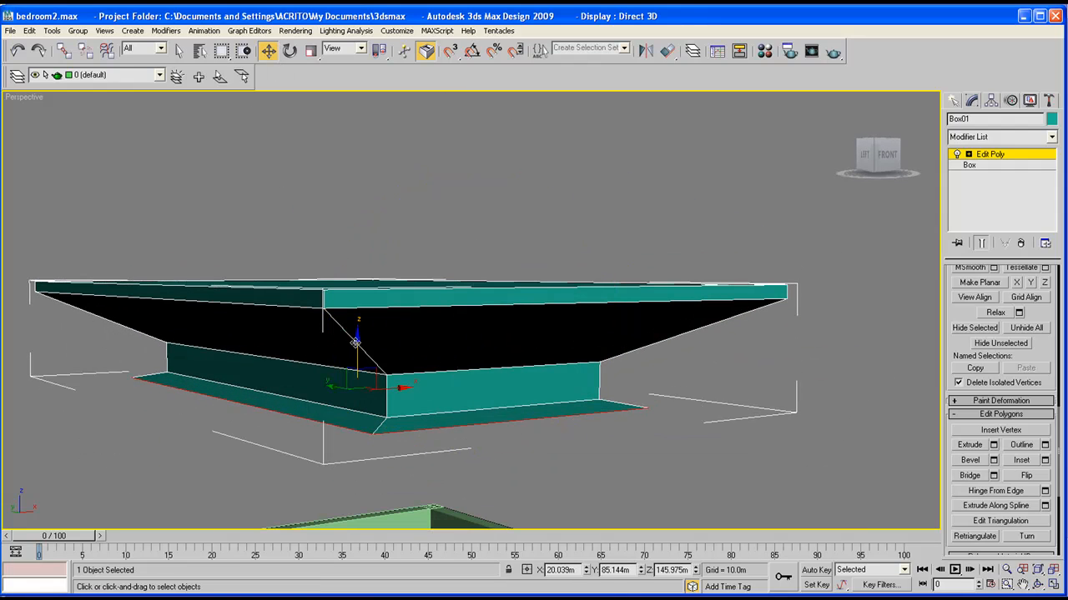
drag(357, 340, 356, 355)
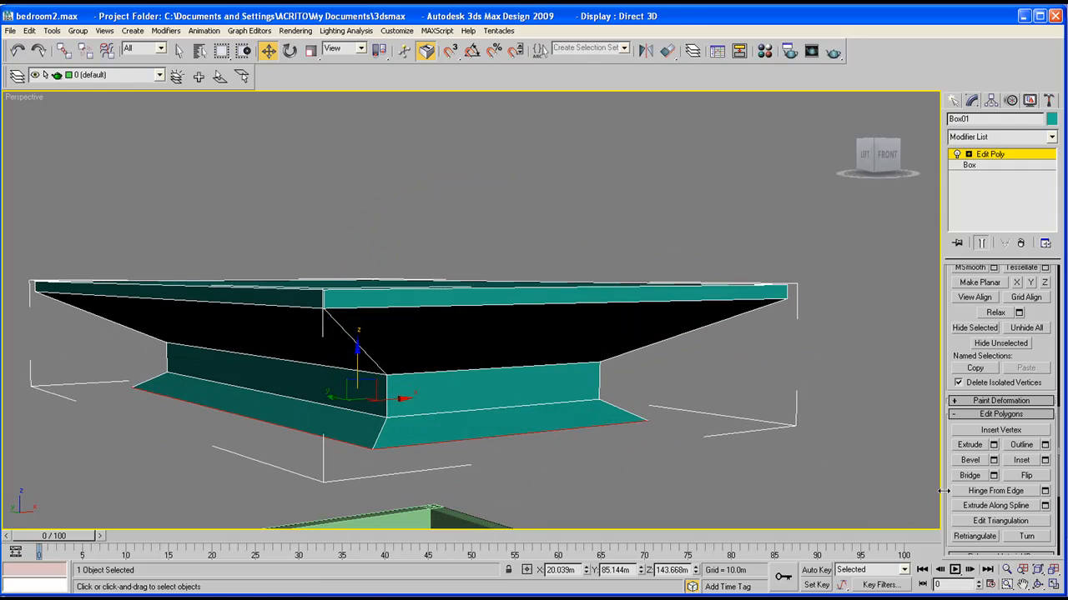
Extrude the flared foot's bottom polygon slightly downward to form a thin base rim
middle_drag(481, 451, 490, 432)
click(970, 459)
middle_drag(599, 443, 567, 422)
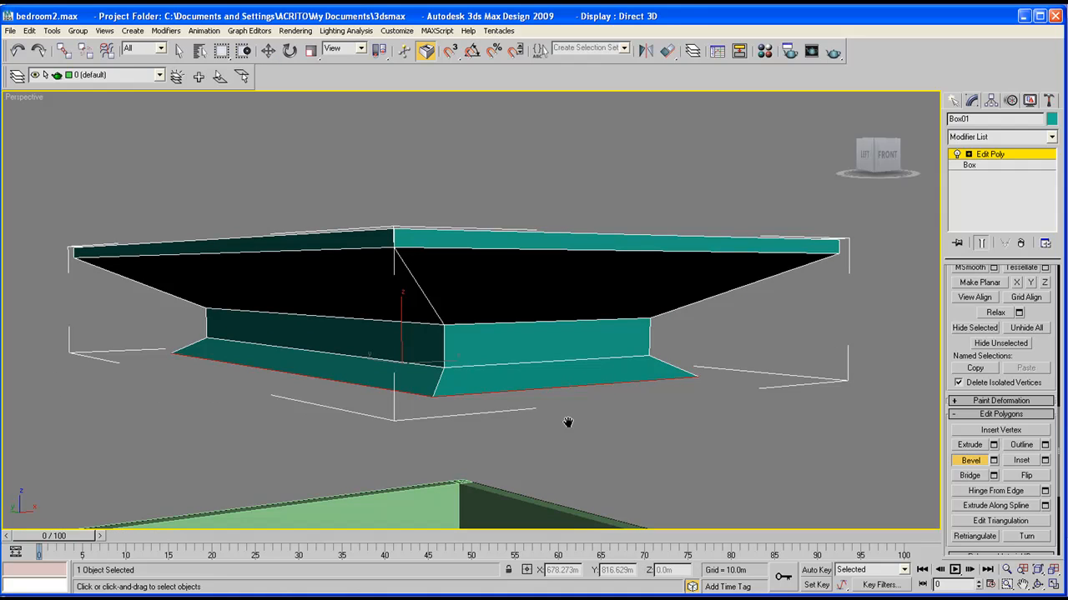
click(1039, 584)
drag(548, 367, 487, 344)
click(968, 448)
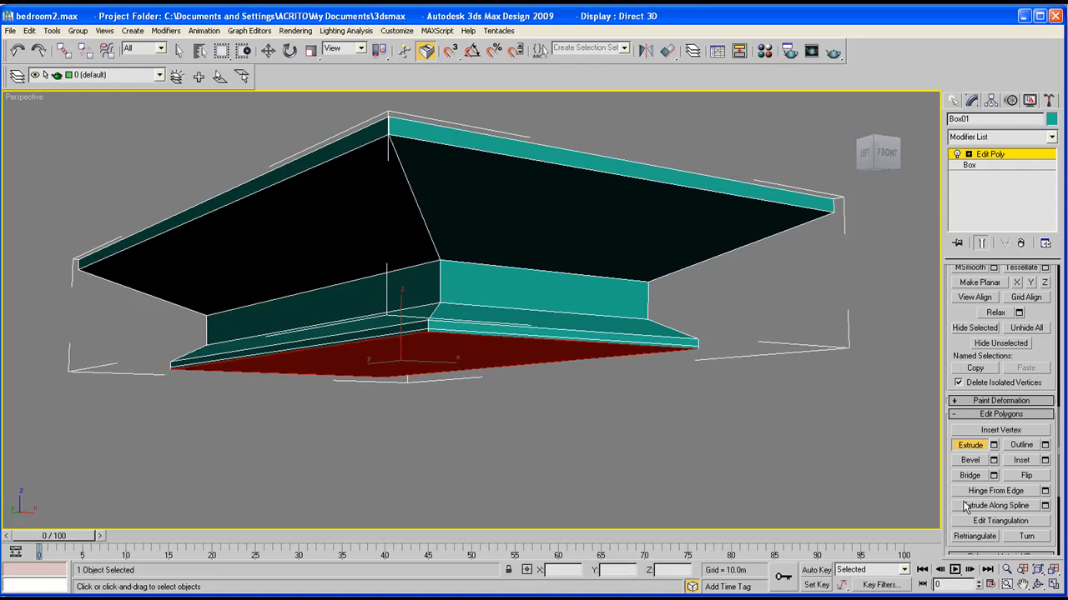
Leave polygon editing and move the whole table object down into the room, to Z about 40.4 m
click(1039, 586)
drag(384, 310, 439, 228)
click(267, 51)
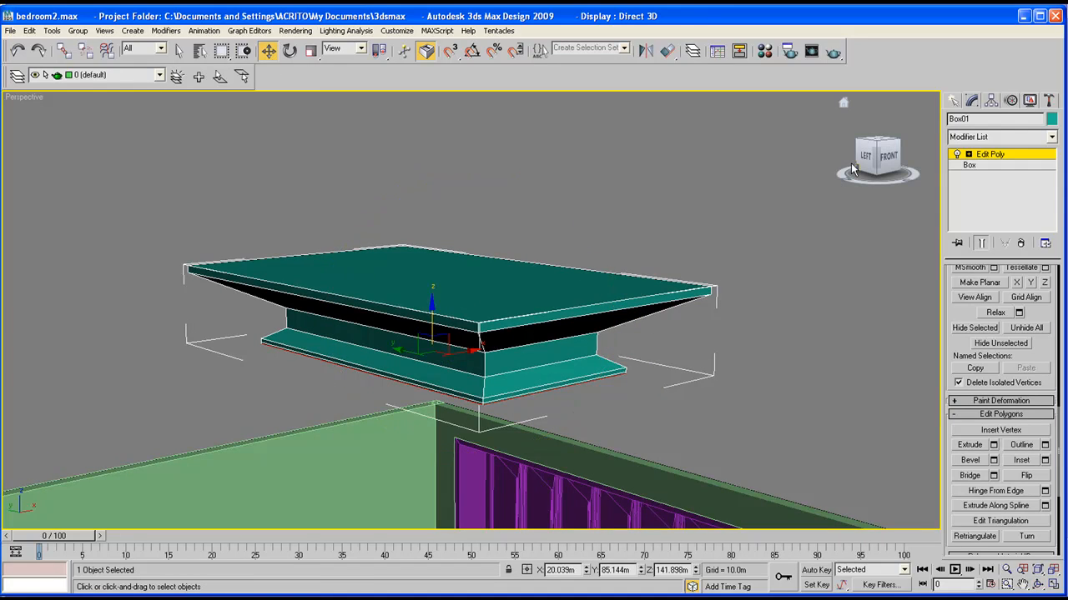
click(953, 100)
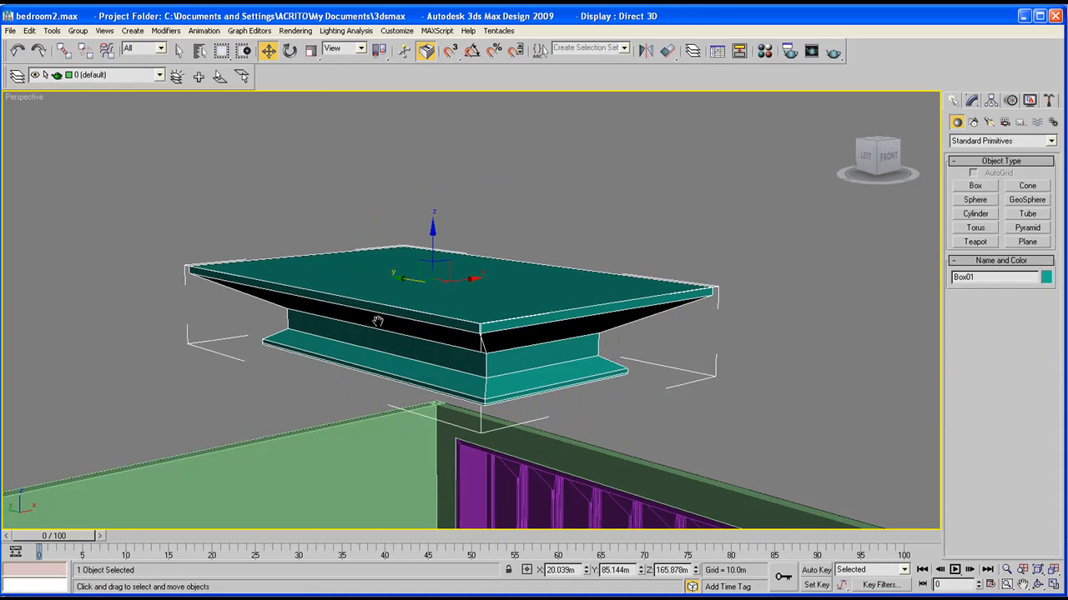
scroll(381, 312, down, 5)
middle_drag(367, 365, 351, 403)
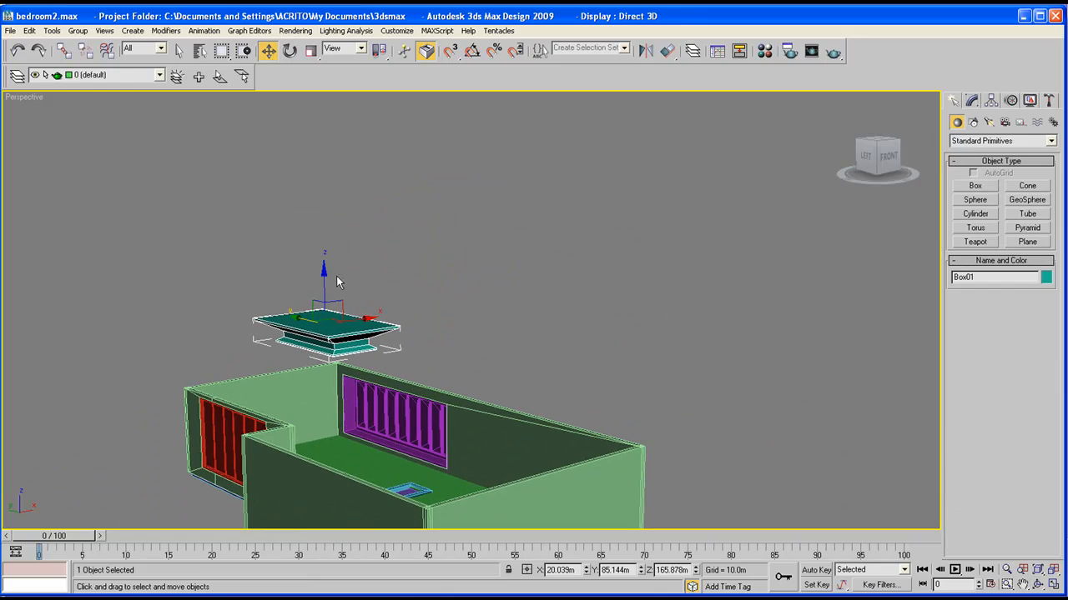
drag(325, 269, 326, 380)
Lower the table in the Front view until its base rests on the floor, at Z about 30.3 m
click(1052, 585)
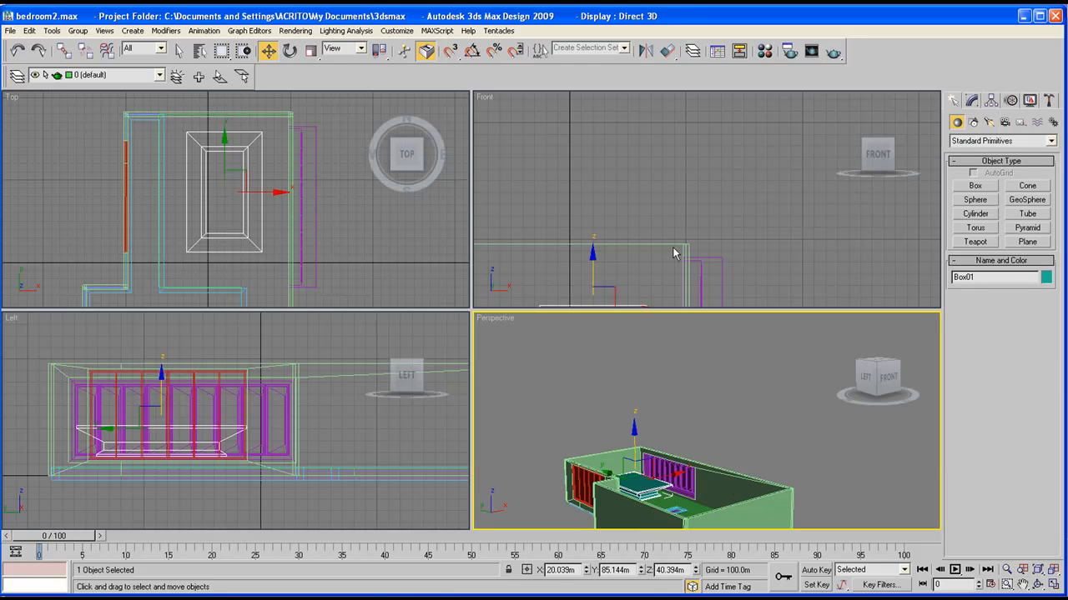
scroll(674, 253, up, 8)
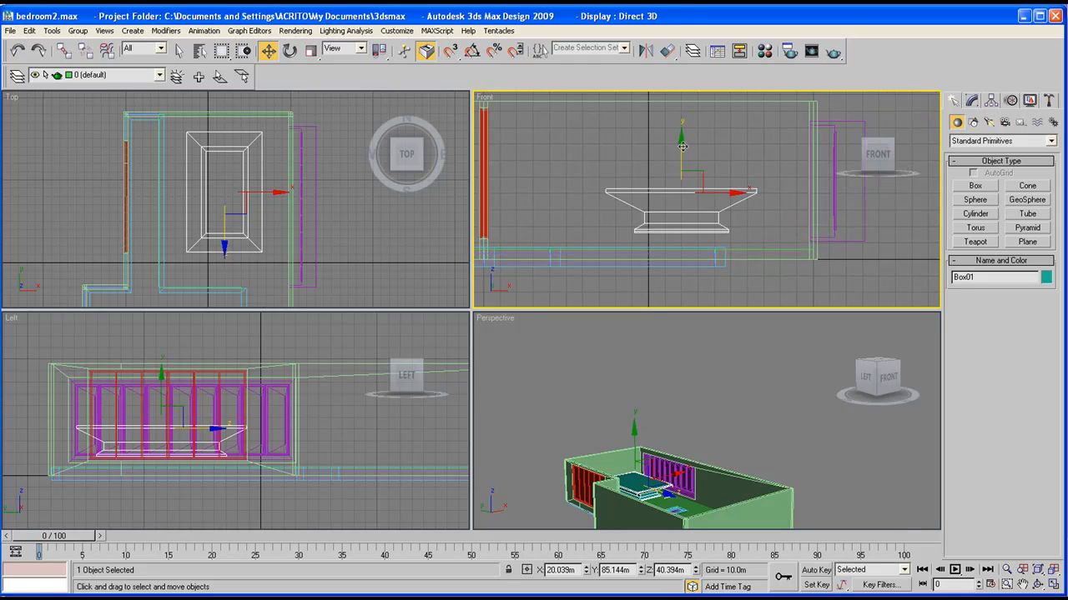
drag(682, 138, 684, 155)
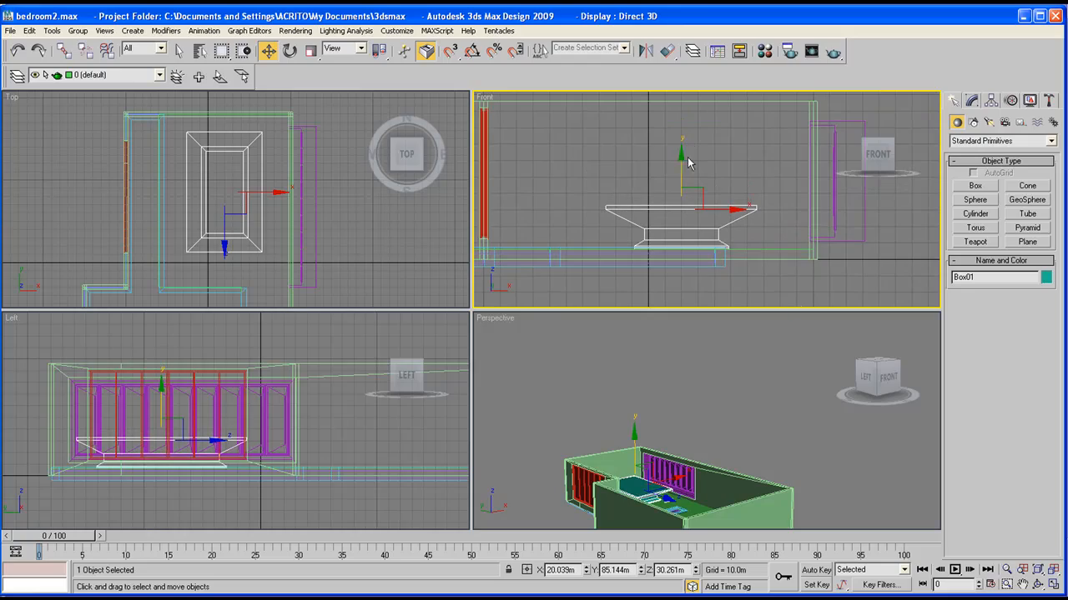
Examine the table's height and proportions within the room from several angles in the enlarged Perspective view
right_click(733, 488)
click(1054, 586)
click(1037, 584)
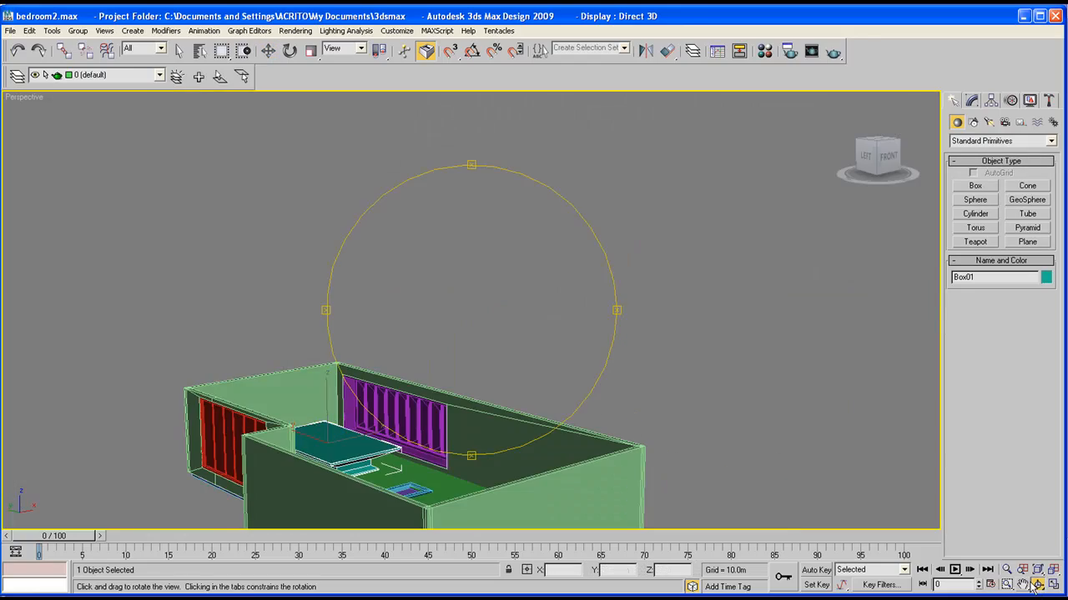
drag(523, 346, 479, 384)
middle_drag(493, 345, 574, 236)
scroll(520, 306, up, 3)
drag(446, 270, 367, 304)
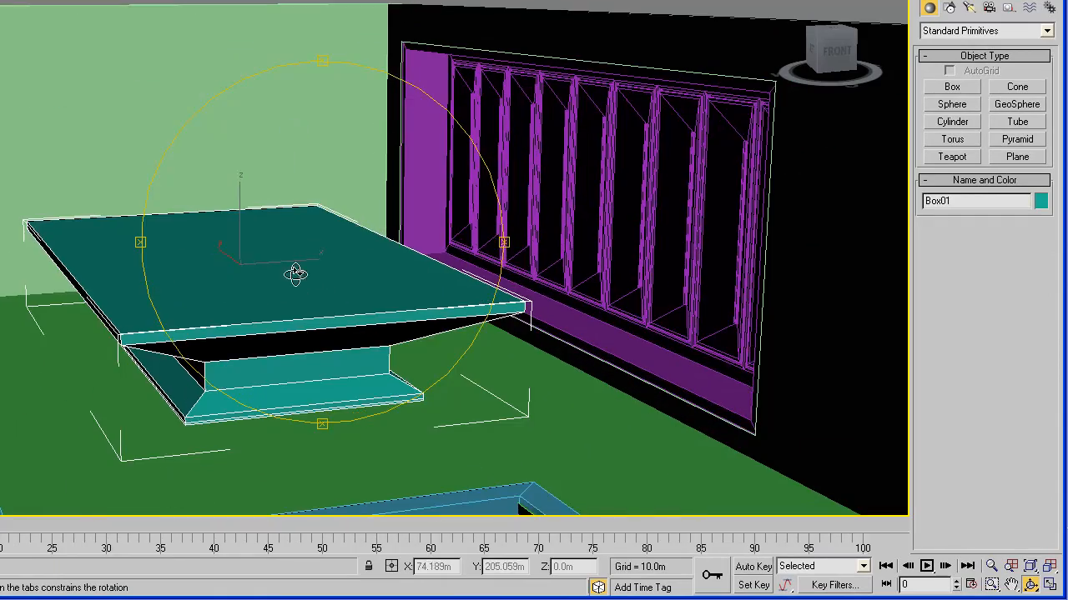
drag(296, 275, 232, 304)
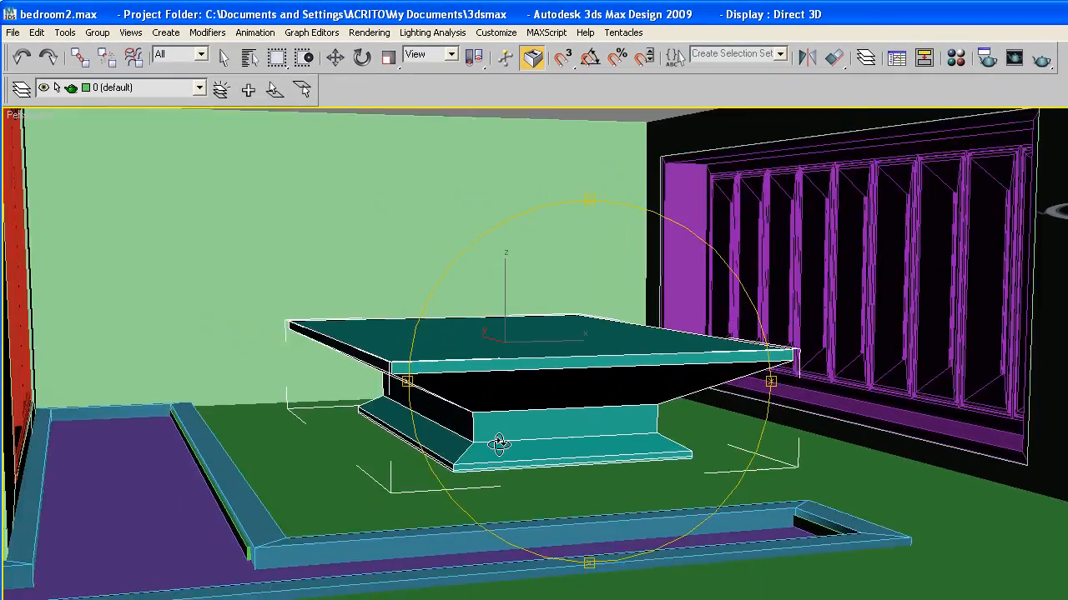
mouse_move(499, 443)
mouse_down()
mouse_move(522, 429)
mouse_move(508, 431)
mouse_up()
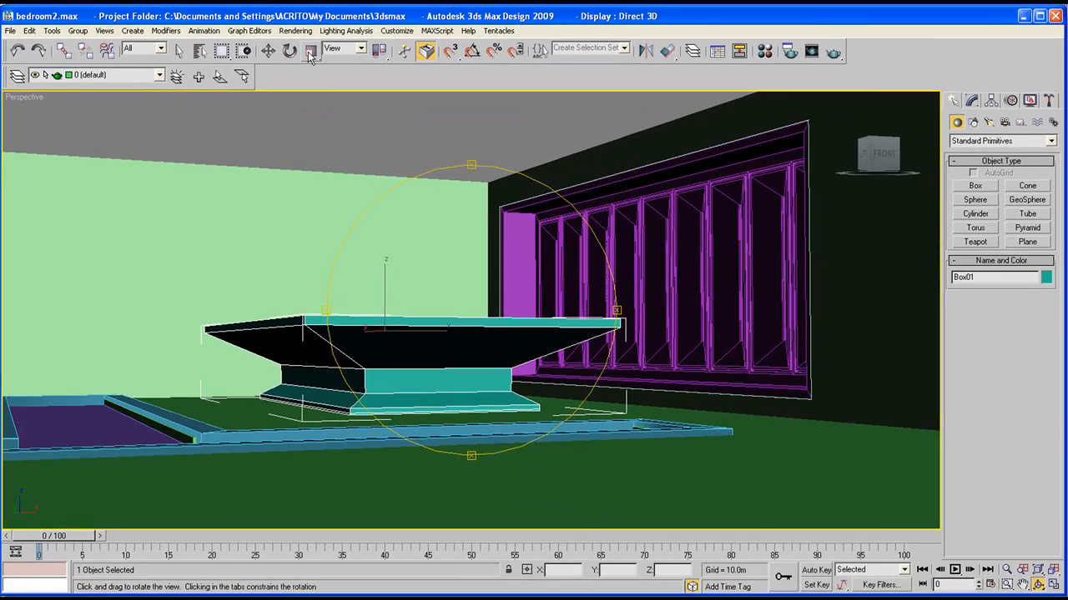
Scale the table vertically to about 71.7% and move it back down onto the floor, at Z about 22.6 m
key(r)
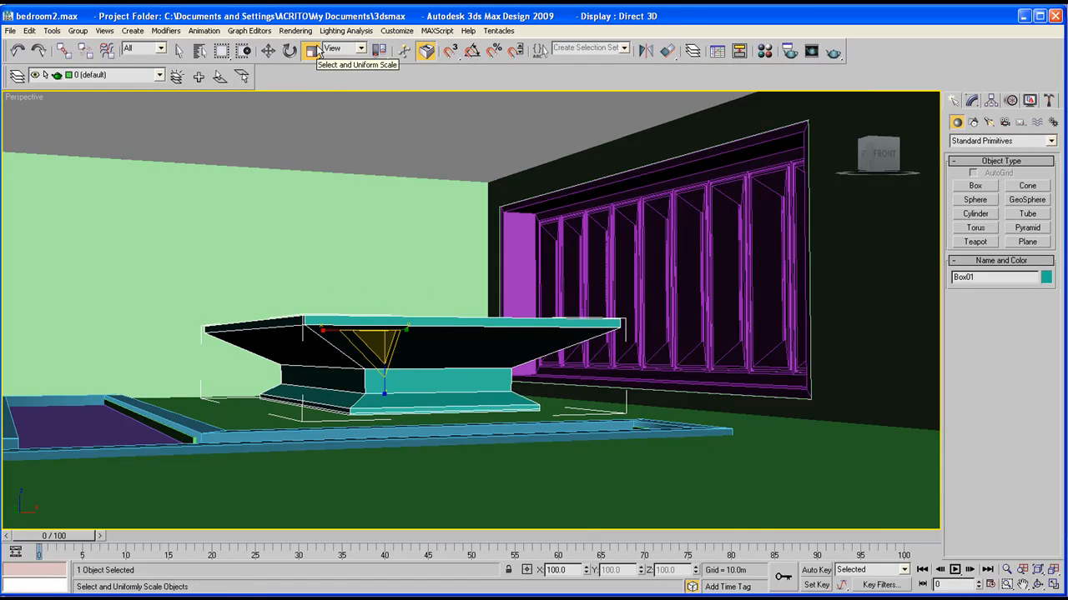
drag(381, 386, 384, 374)
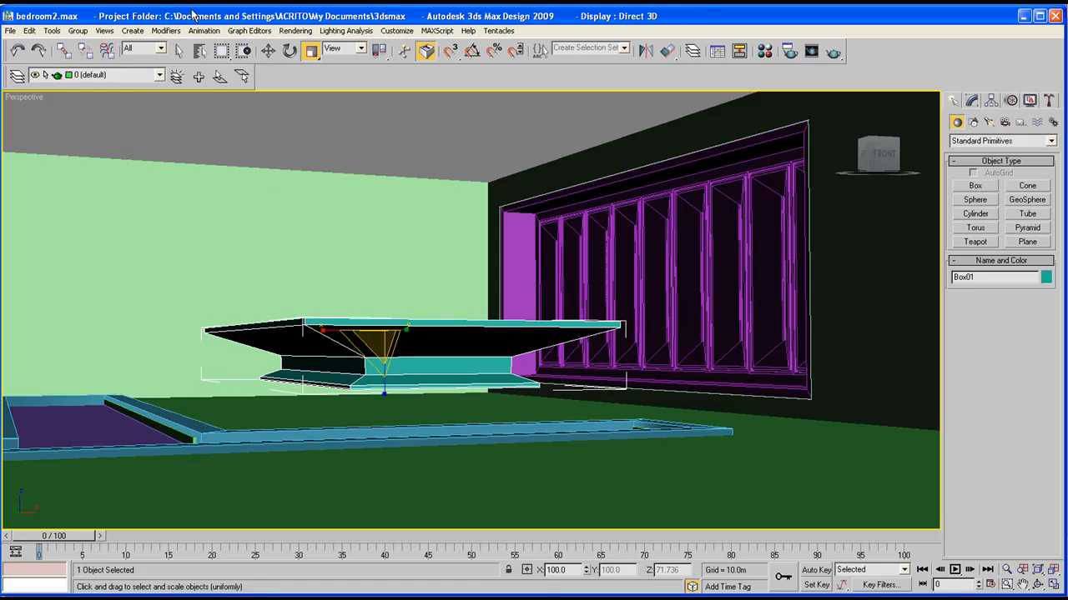
click(271, 53)
drag(384, 275, 383, 297)
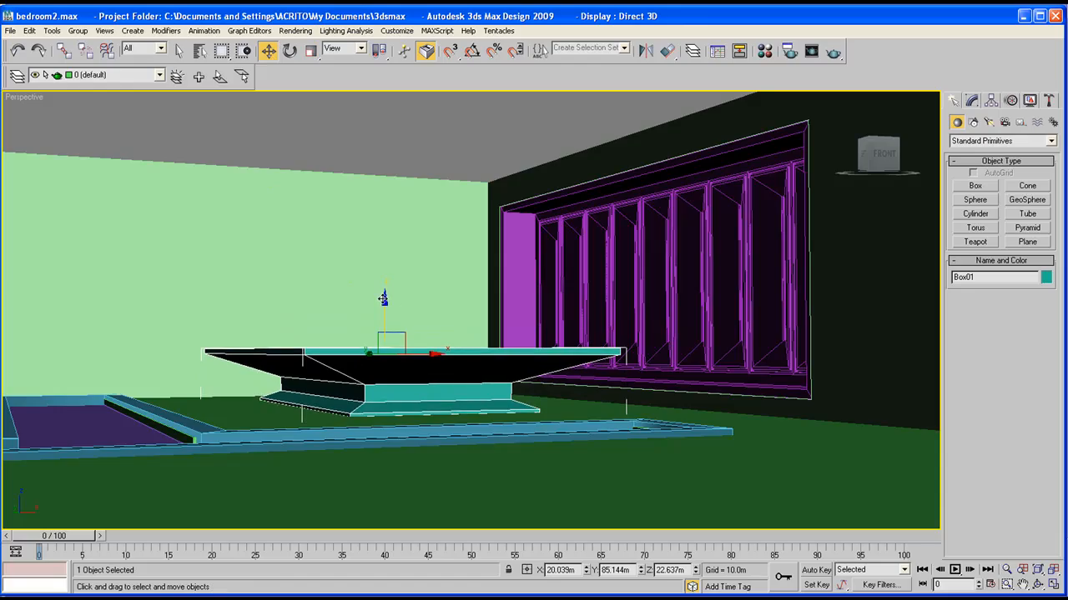
Scale the table's height down slightly more and lower it onto the floor again, at Z about 20.4 m
middle_drag(382, 297, 524, 357)
click(1036, 586)
drag(492, 342, 422, 366)
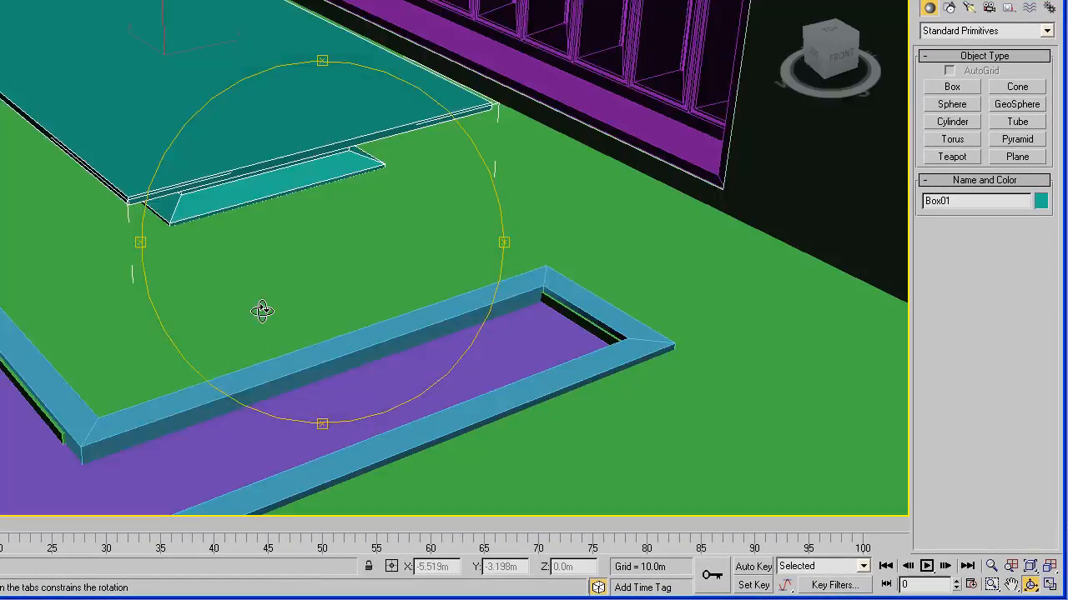
drag(262, 311, 233, 264)
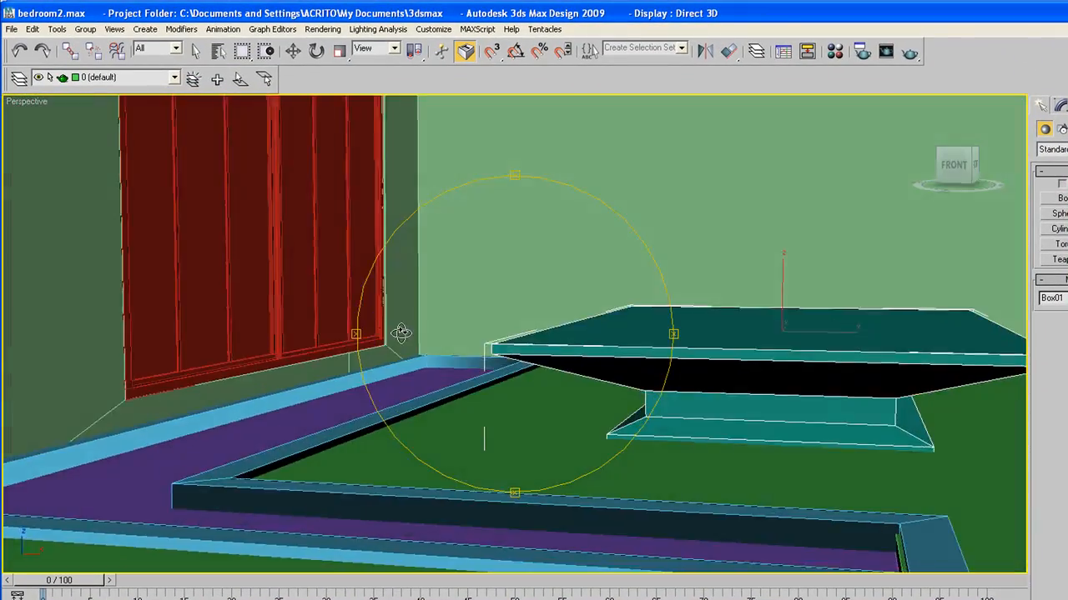
drag(401, 333, 440, 330)
click(337, 51)
drag(497, 244, 497, 255)
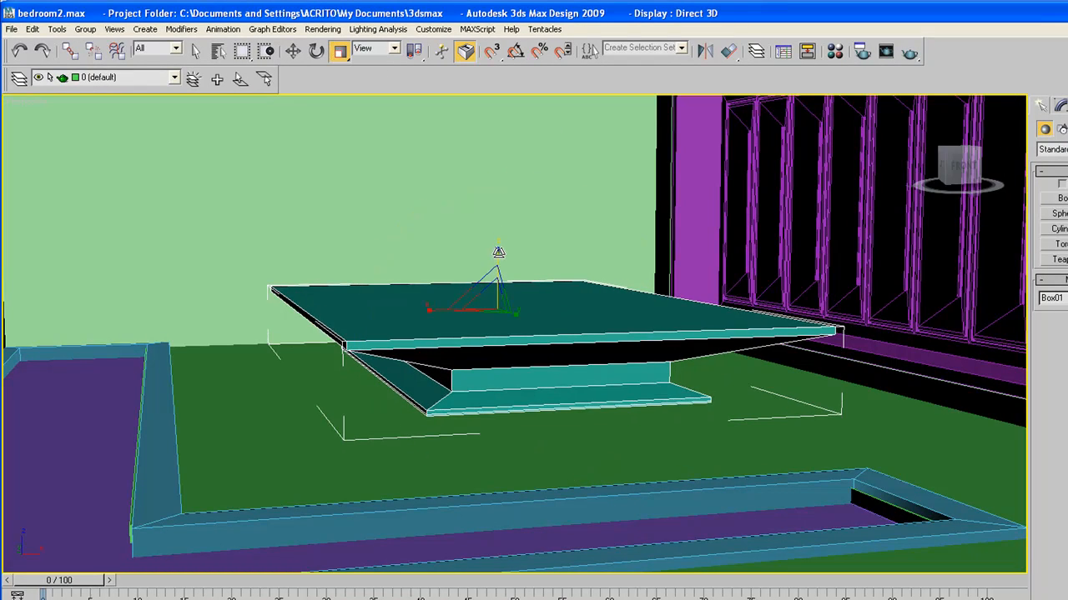
click(293, 51)
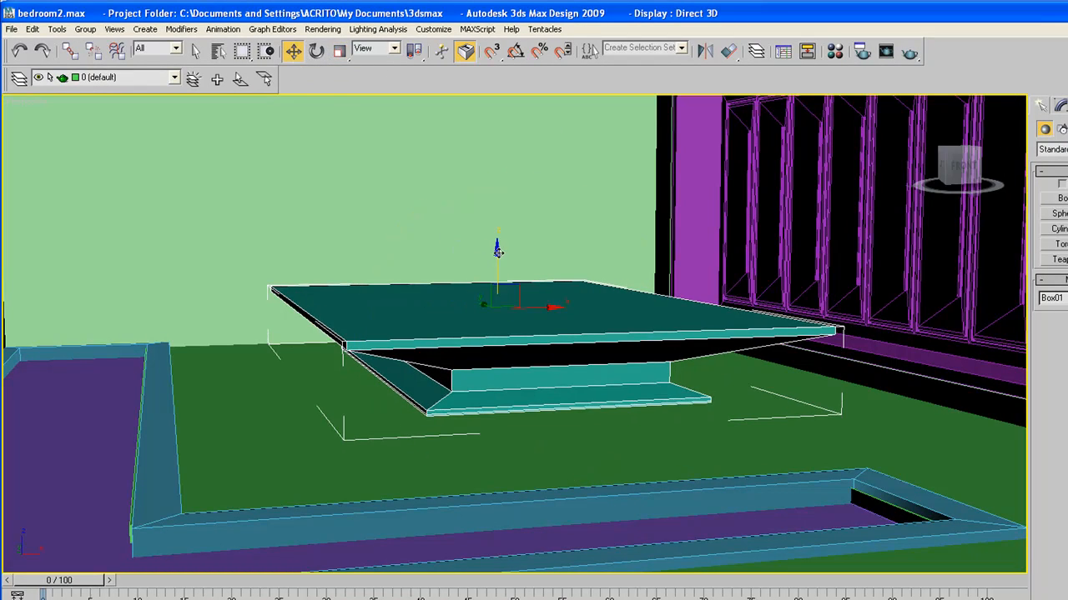
drag(497, 250, 495, 259)
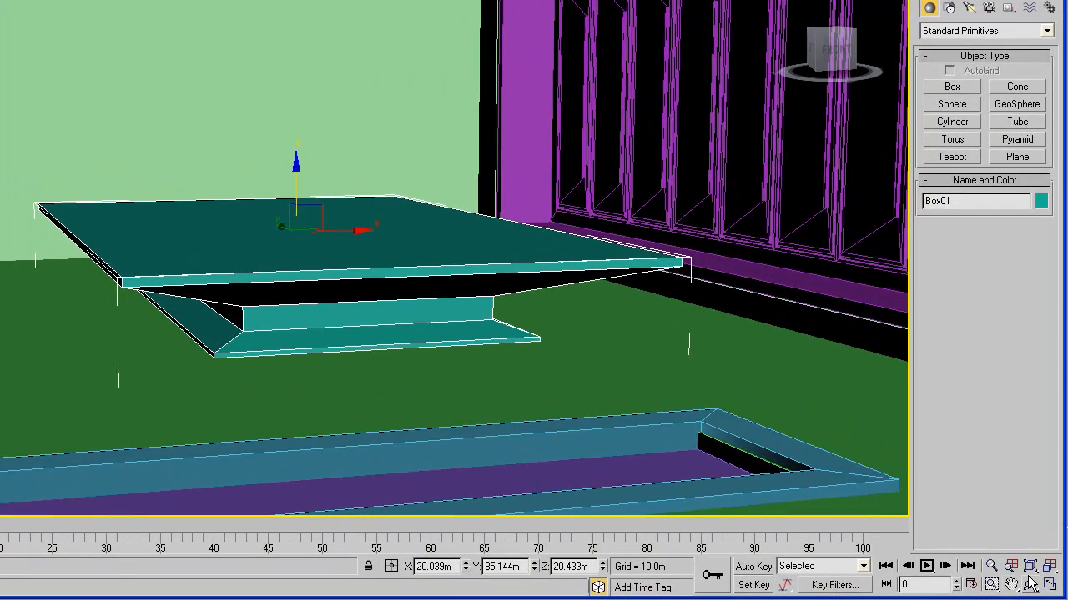
key(e)
alt+middle_drag(778, 433, 327, 224)
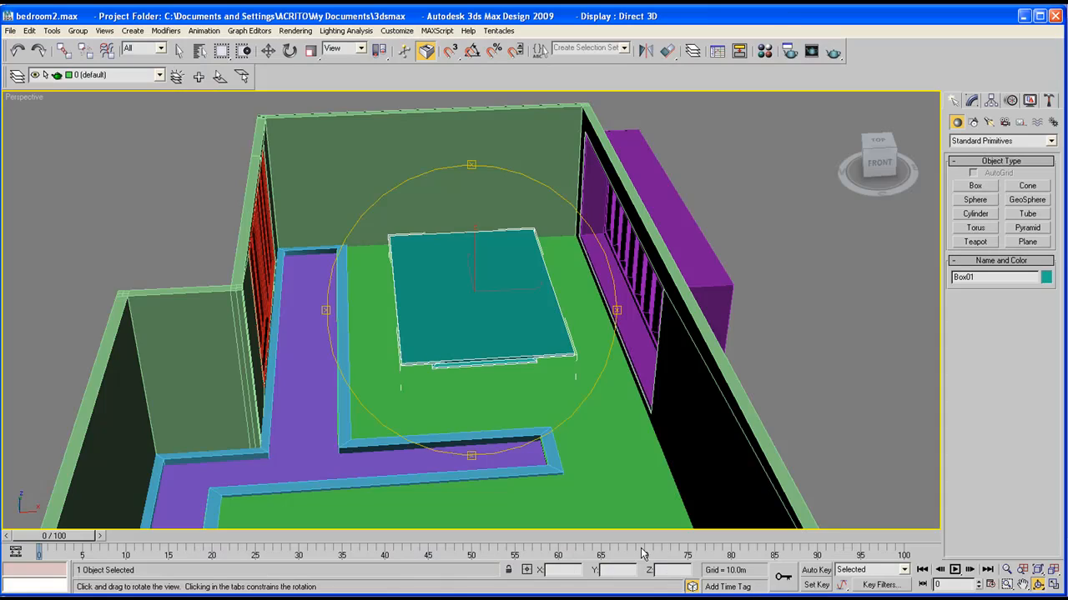
drag(538, 268, 440, 324)
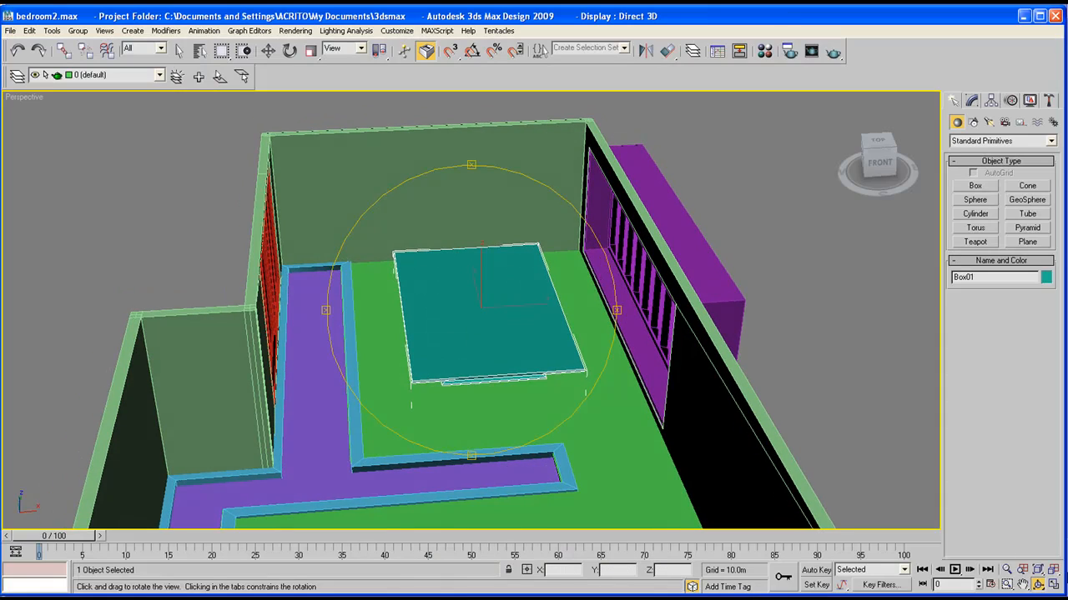
Create a headboard box behind the bed base, matching its width, about 19.5 m long, 91.7 m wide and 43.6 m high
click(1054, 586)
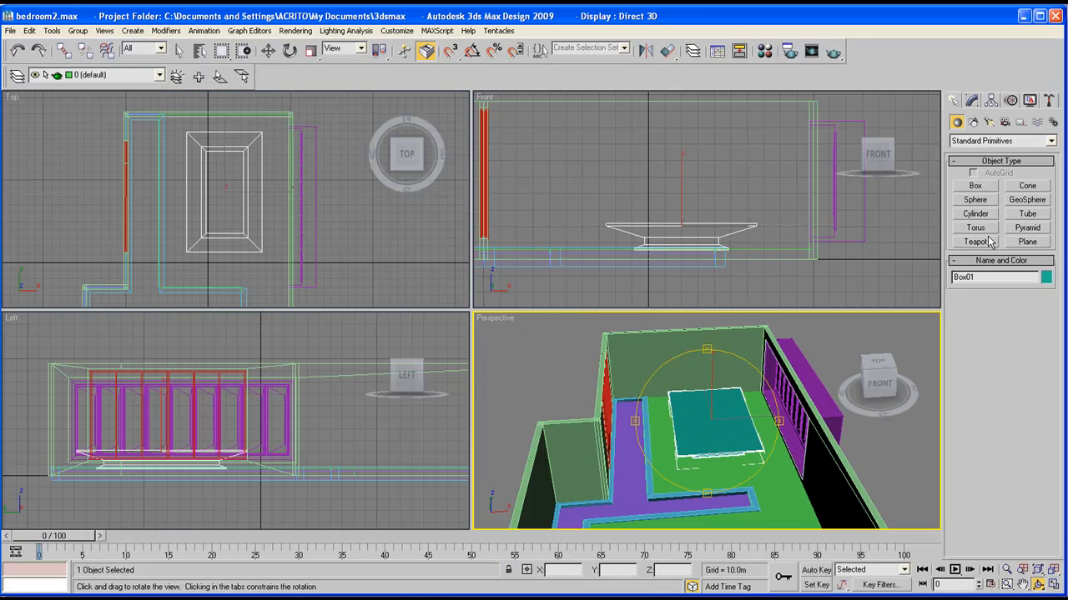
click(978, 186)
scroll(179, 129, up, 5)
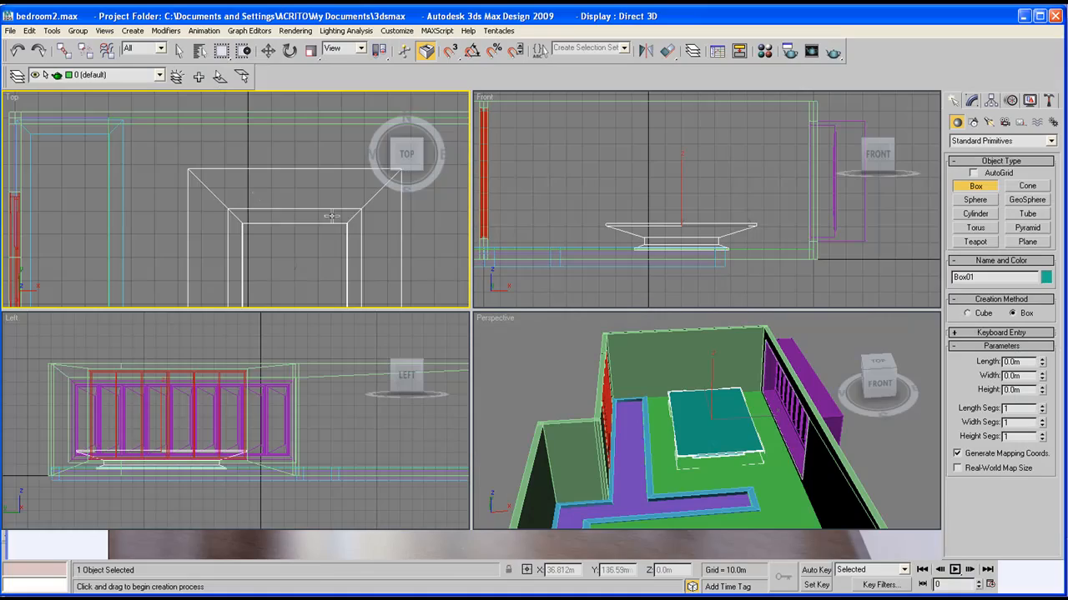
scroll(173, 175, up, 3)
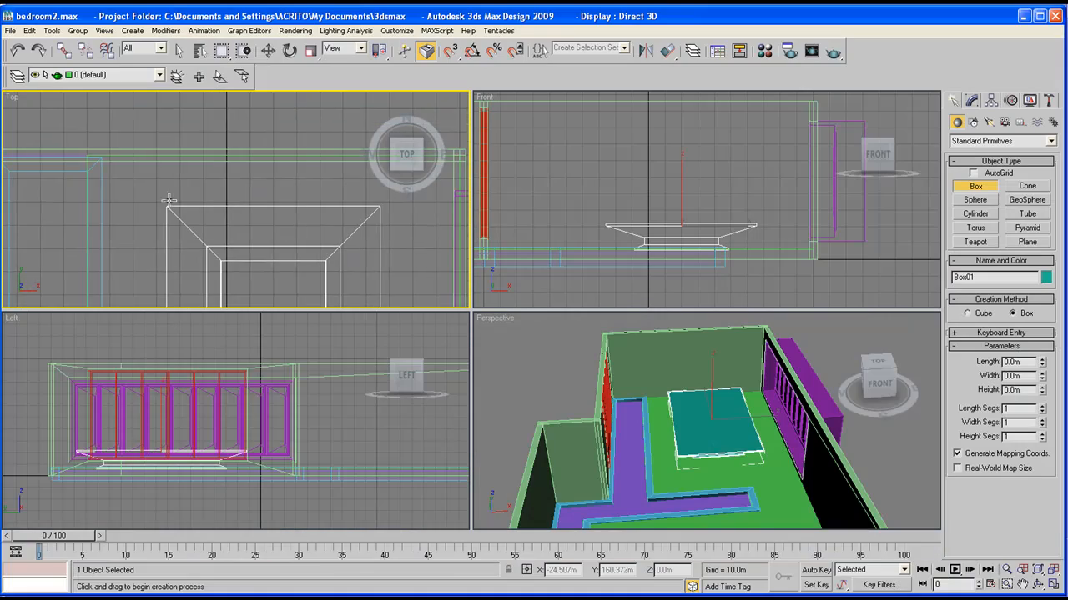
drag(165, 206, 265, 199)
scroll(265, 199, down, 2)
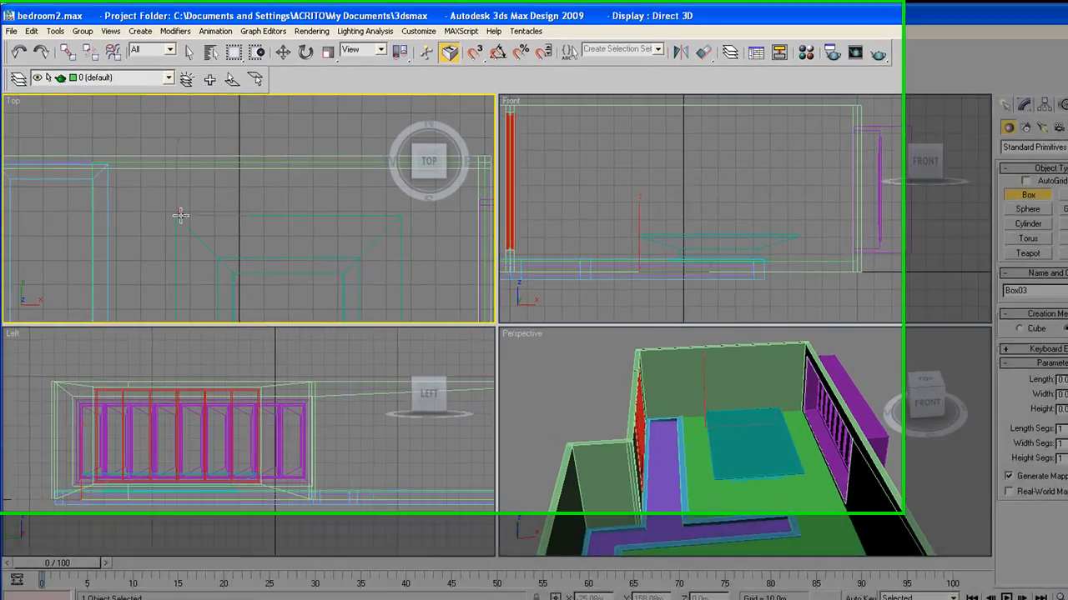
drag(331, 243, 434, 210)
scroll(434, 209, up, 2)
right_click(433, 211)
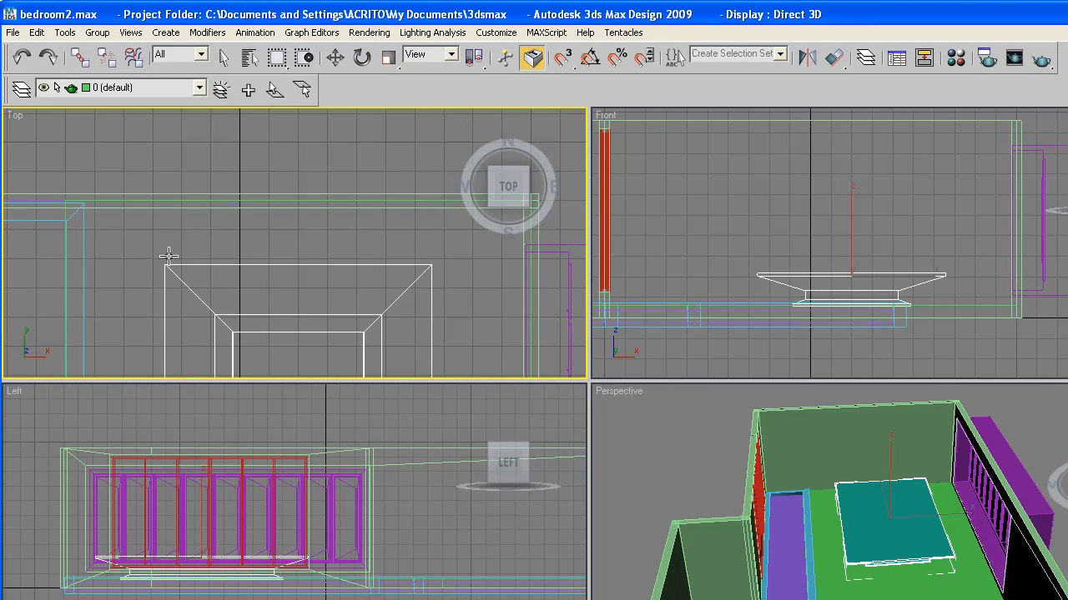
drag(164, 264, 431, 208)
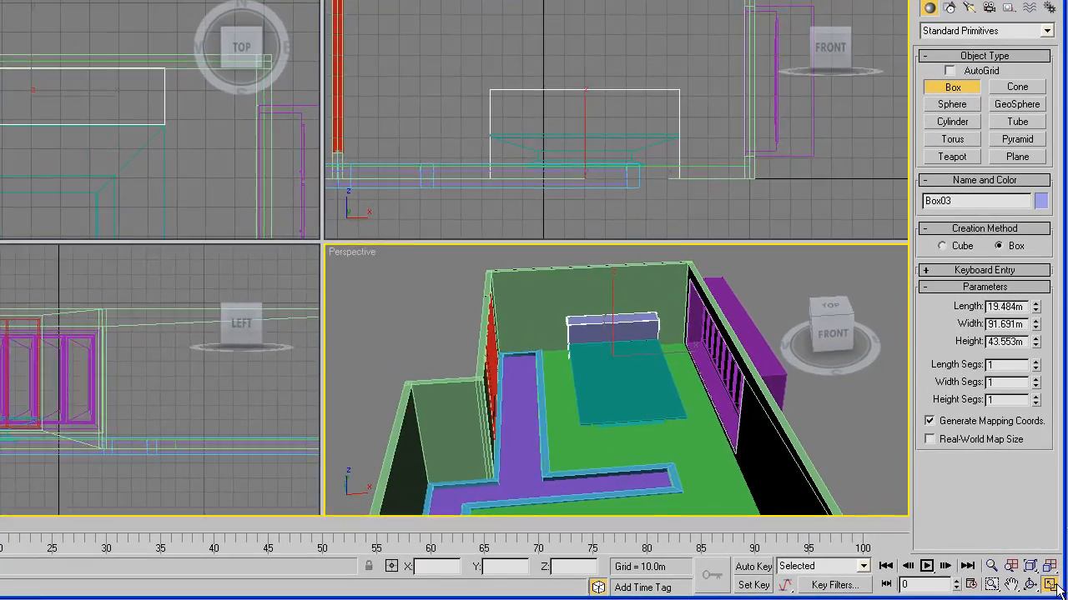
Examine the headboard's height and fit against the bed base from several angles in the enlarged Perspective view
click(1051, 584)
middle_drag(369, 181, 396, 213)
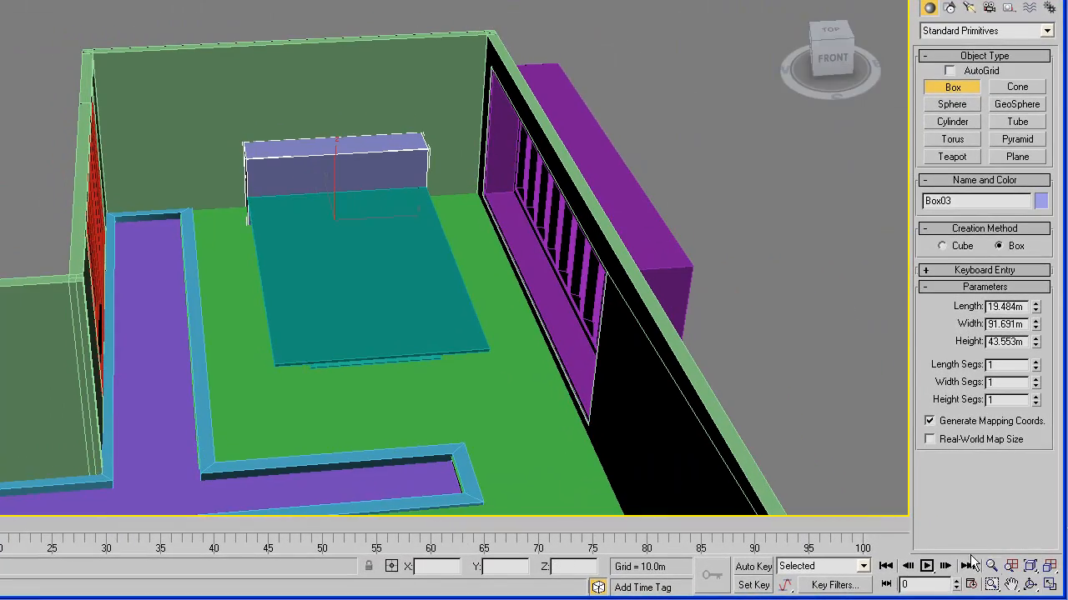
click(1032, 586)
drag(353, 262, 282, 263)
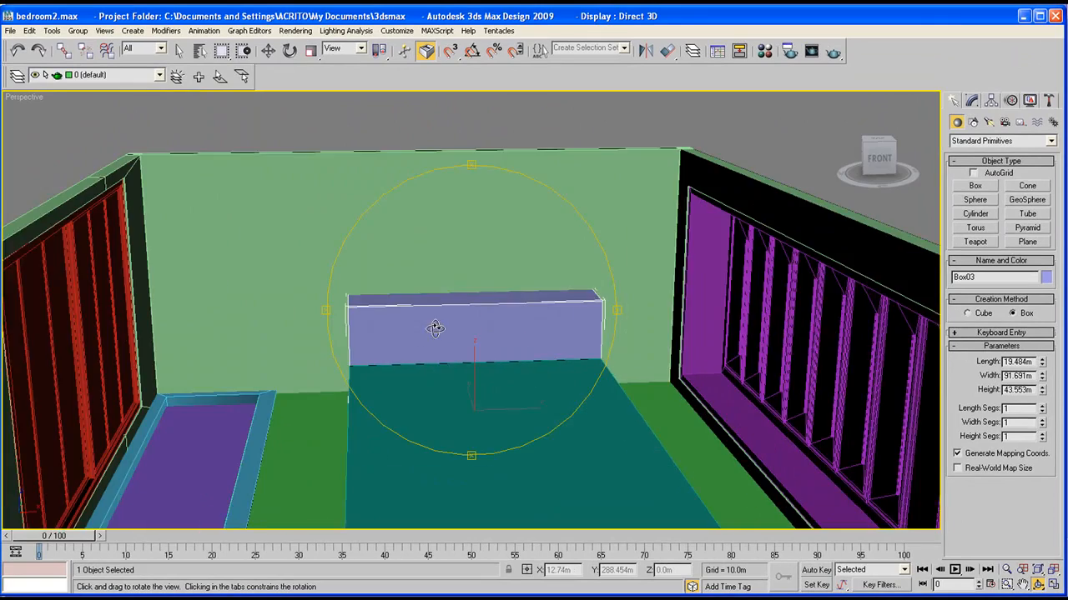
drag(435, 328, 386, 222)
drag(408, 390, 289, 90)
click(310, 50)
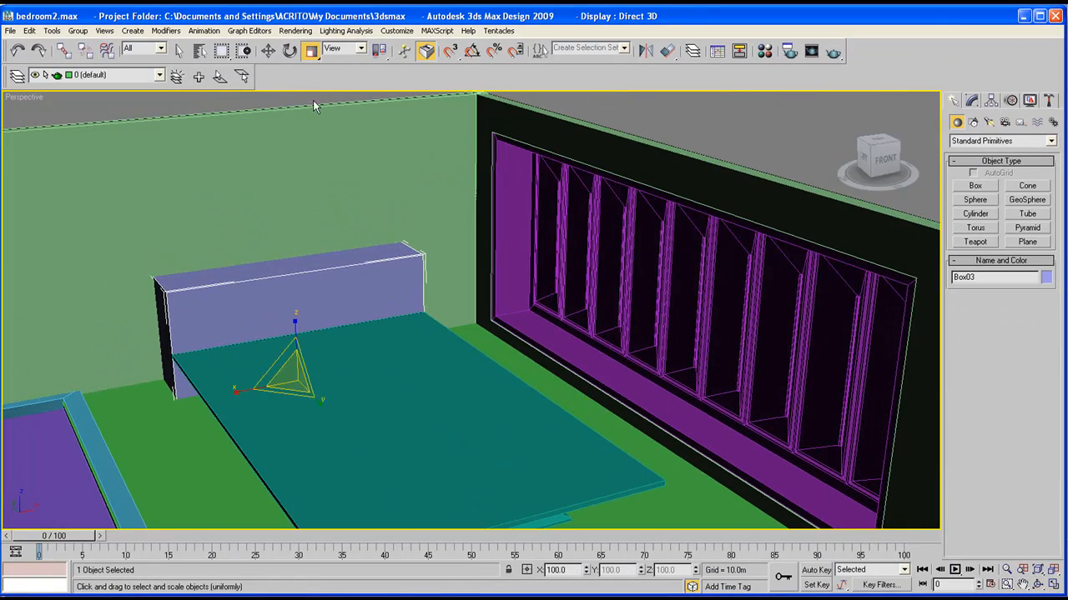
middle_drag(298, 311, 260, 234)
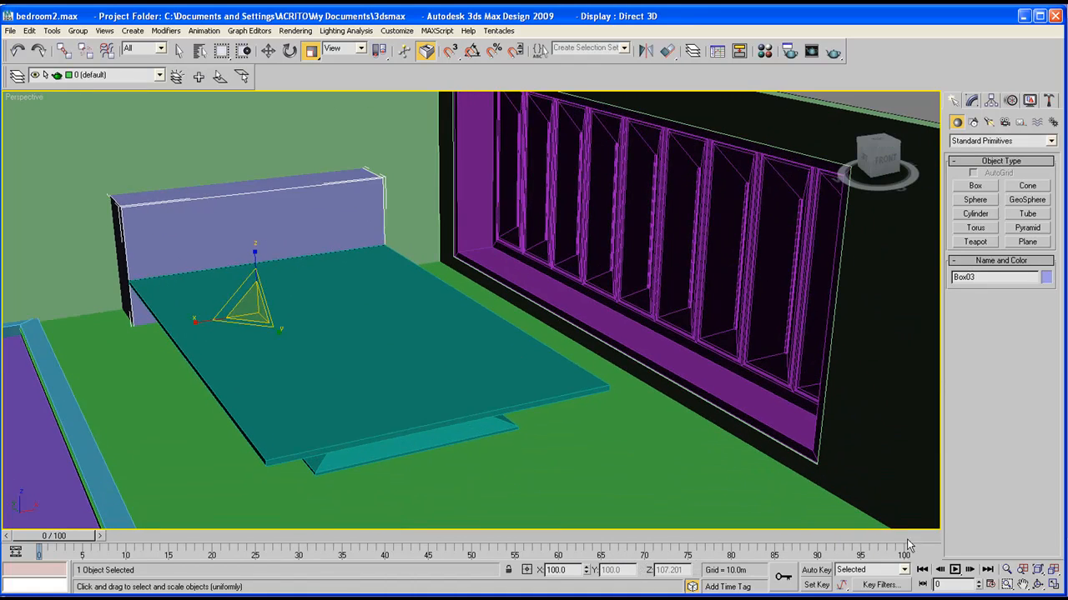
click(1038, 584)
drag(412, 265, 481, 350)
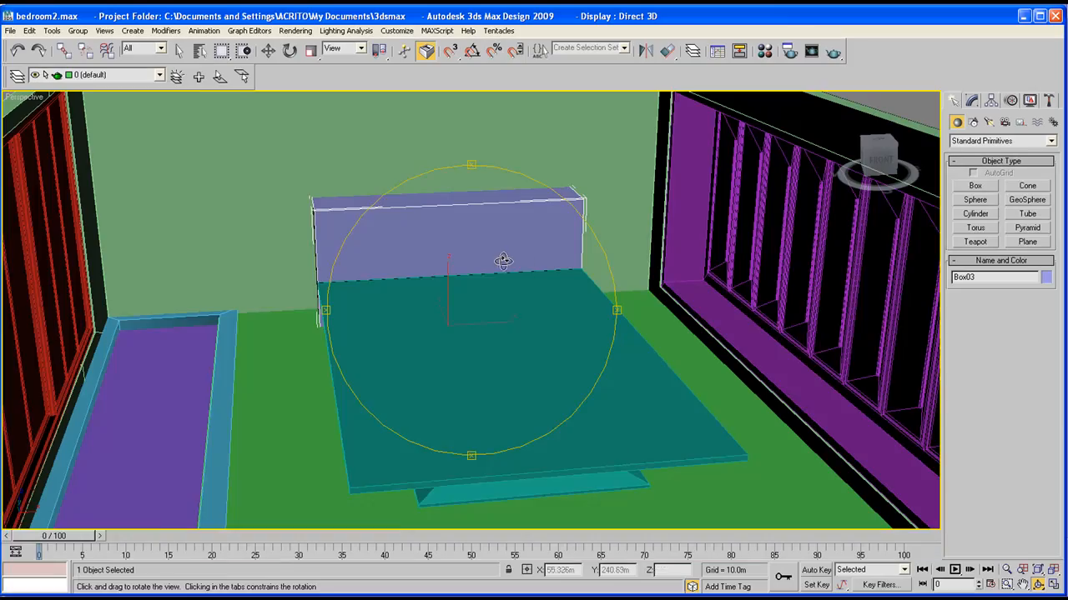
drag(501, 301, 395, 258)
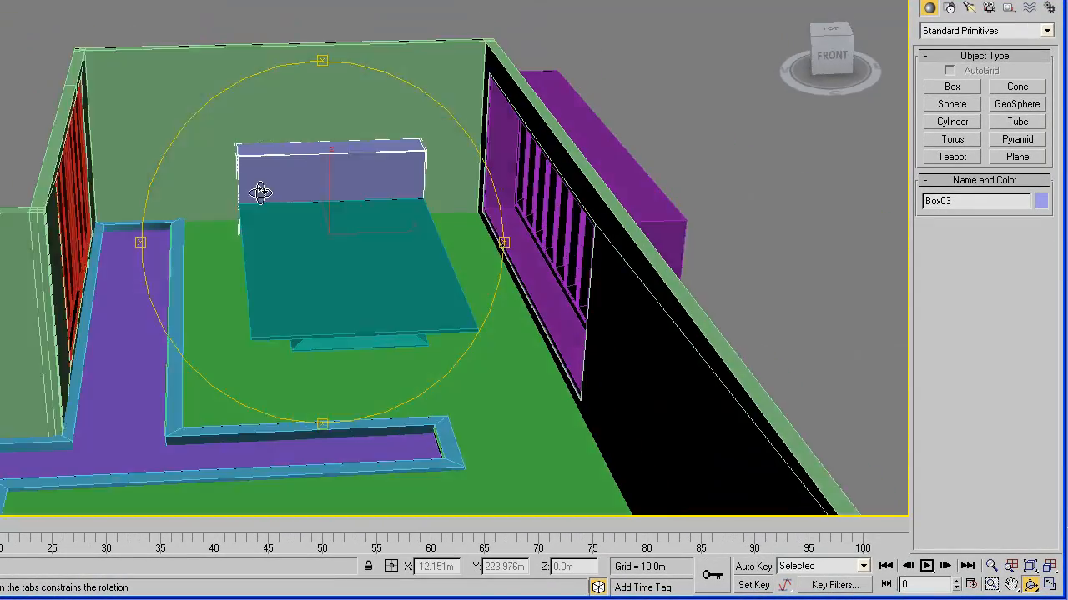
drag(260, 193, 317, 228)
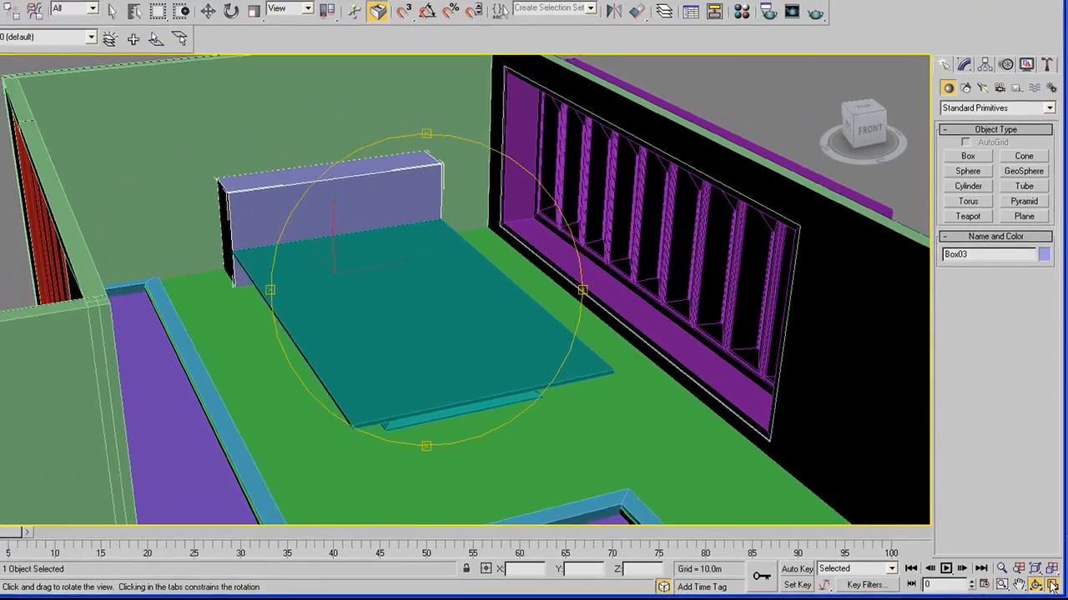
Create a ChamferBox mattress within the bed base outline in the Top view, about 137.5 × 77.9 × 8 m with a 1.7 m fillet
click(1050, 586)
click(293, 191)
middle_drag(287, 211, 279, 173)
scroll(280, 173, down, 2)
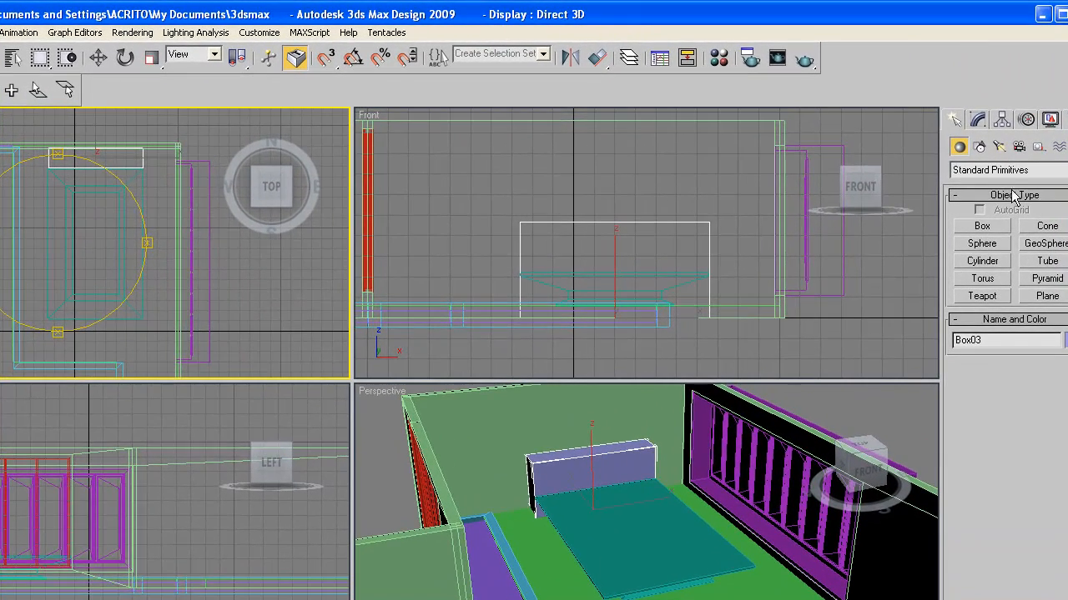
click(1015, 170)
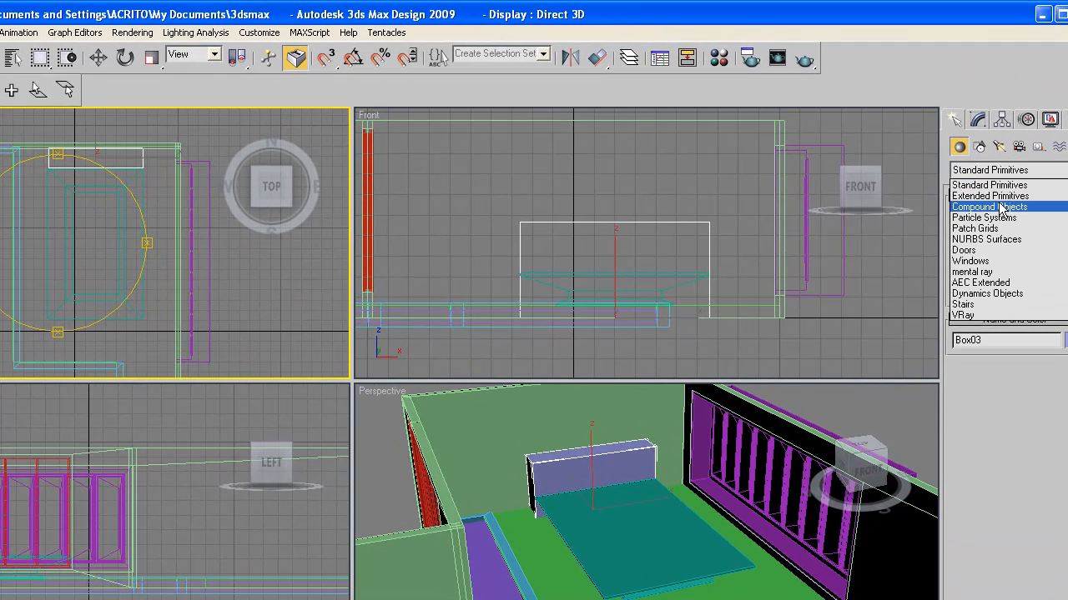
click(1002, 197)
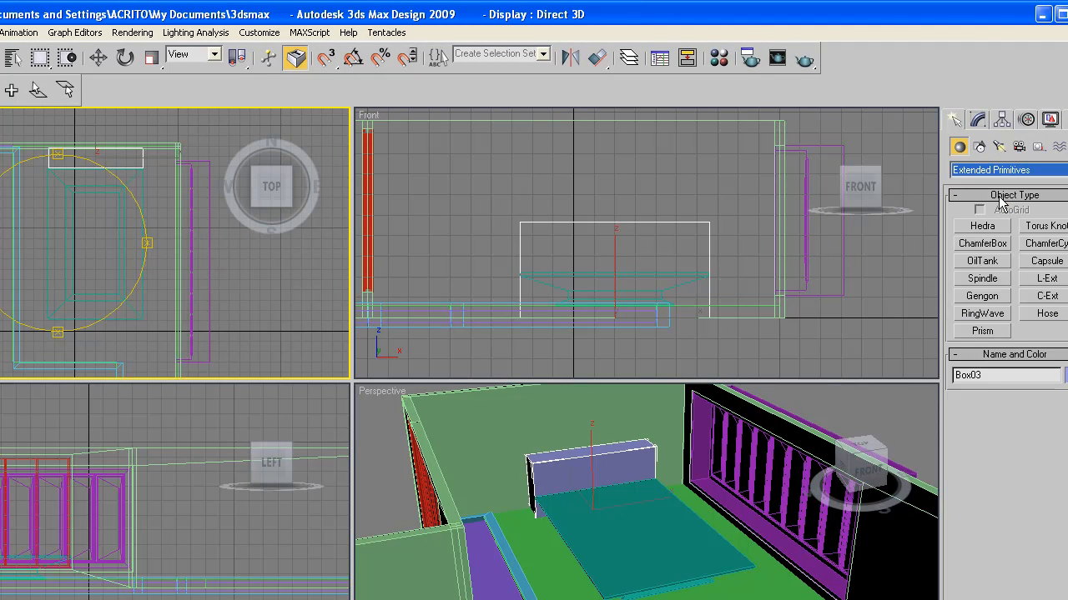
click(982, 243)
click(522, 159)
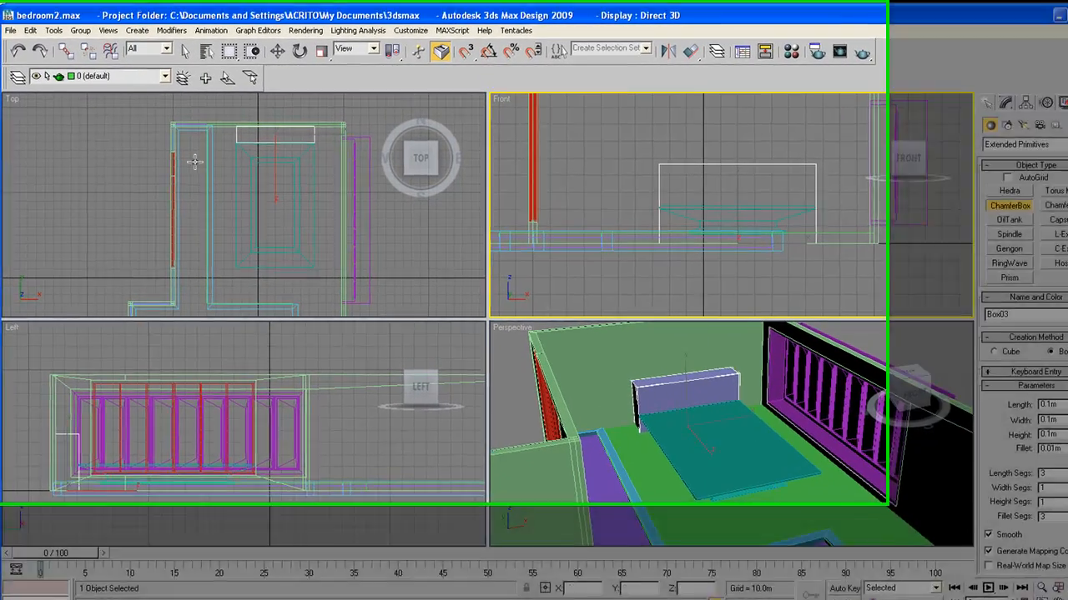
scroll(197, 156, up, 2)
mouse_move(204, 148)
middle_down()
mouse_move(199, 192)
mouse_move(190, 141)
middle_up()
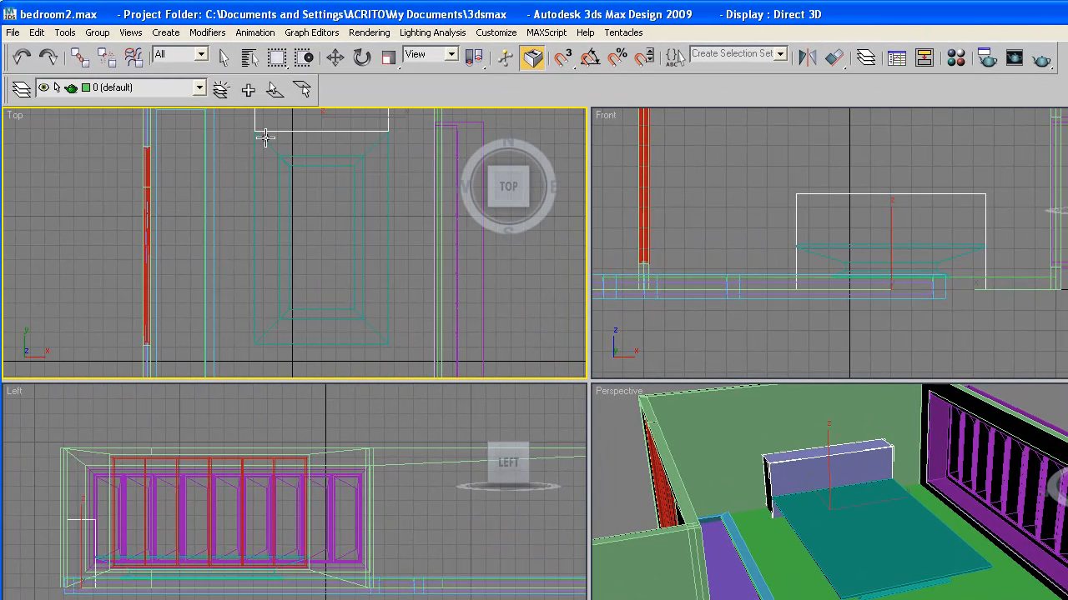
drag(265, 134, 378, 334)
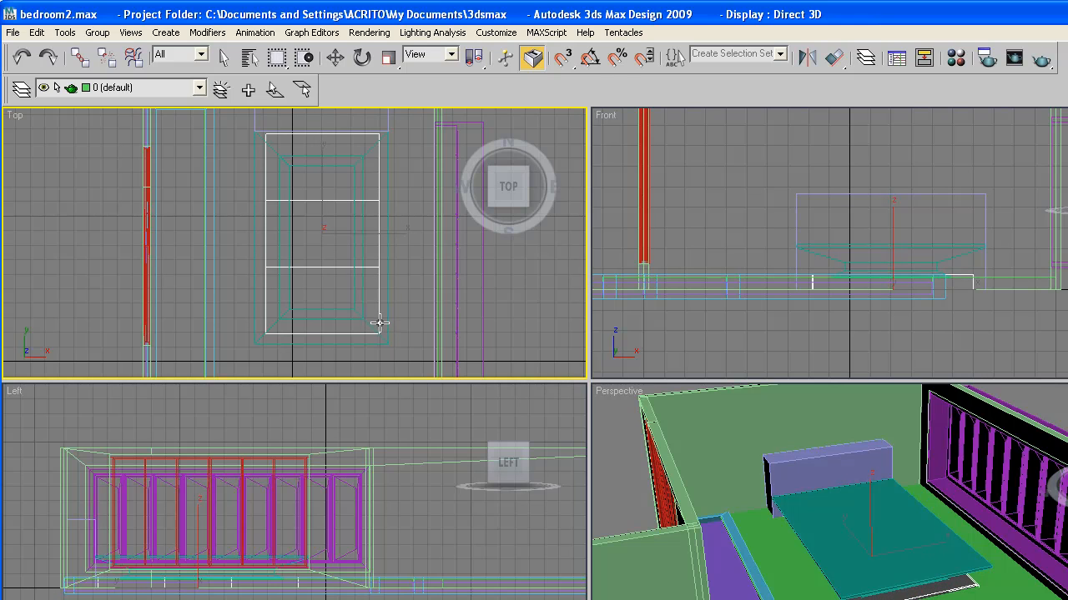
click(379, 320)
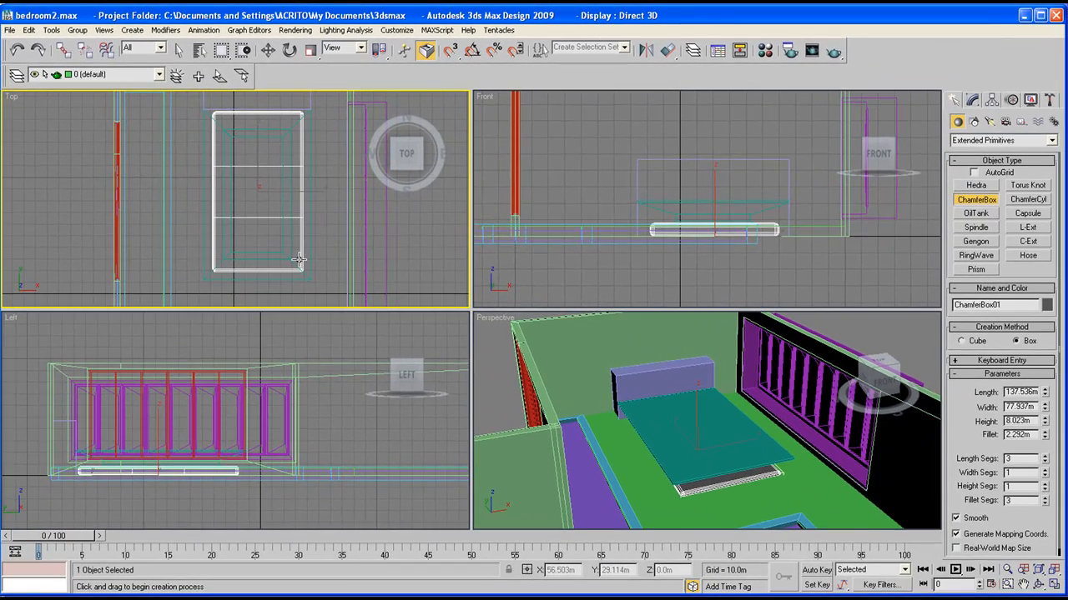
click(298, 259)
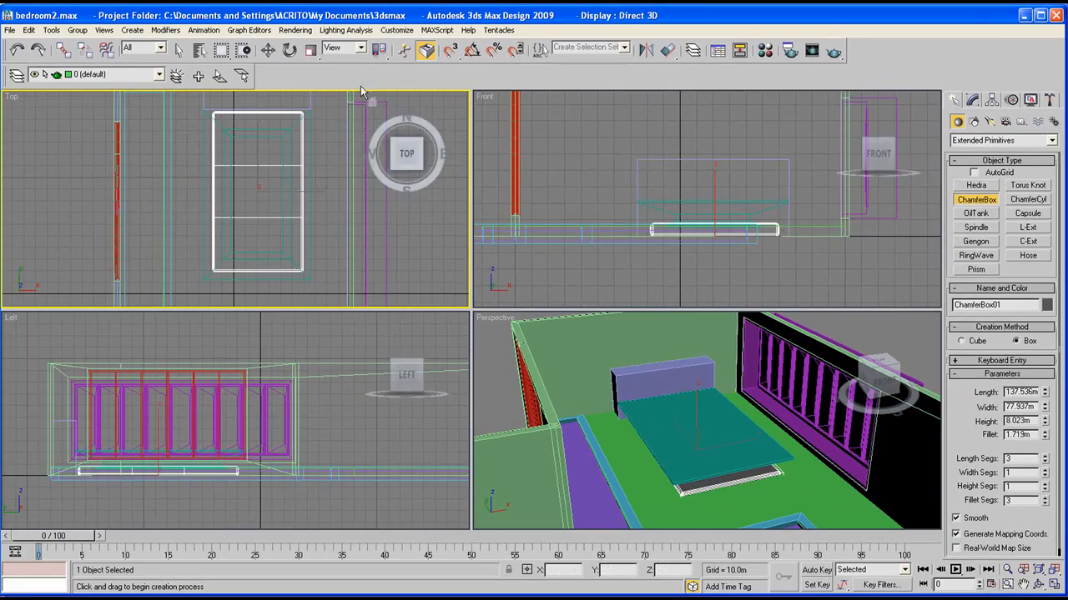
Raise the mattress in the Front view until it rests on top of the bed base, at Z about 22.4 m
click(268, 50)
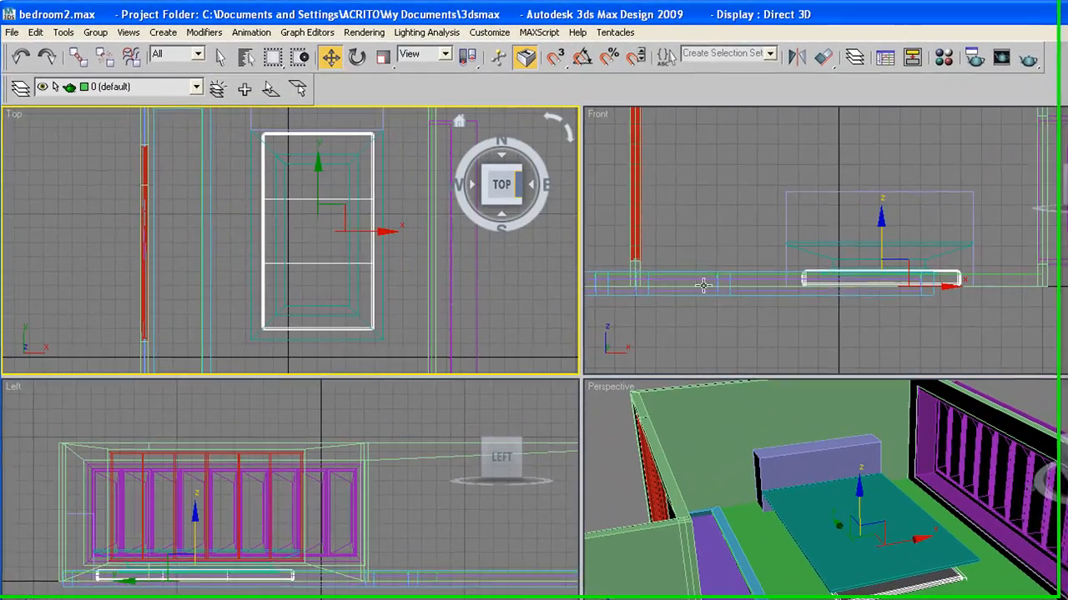
right_click(924, 236)
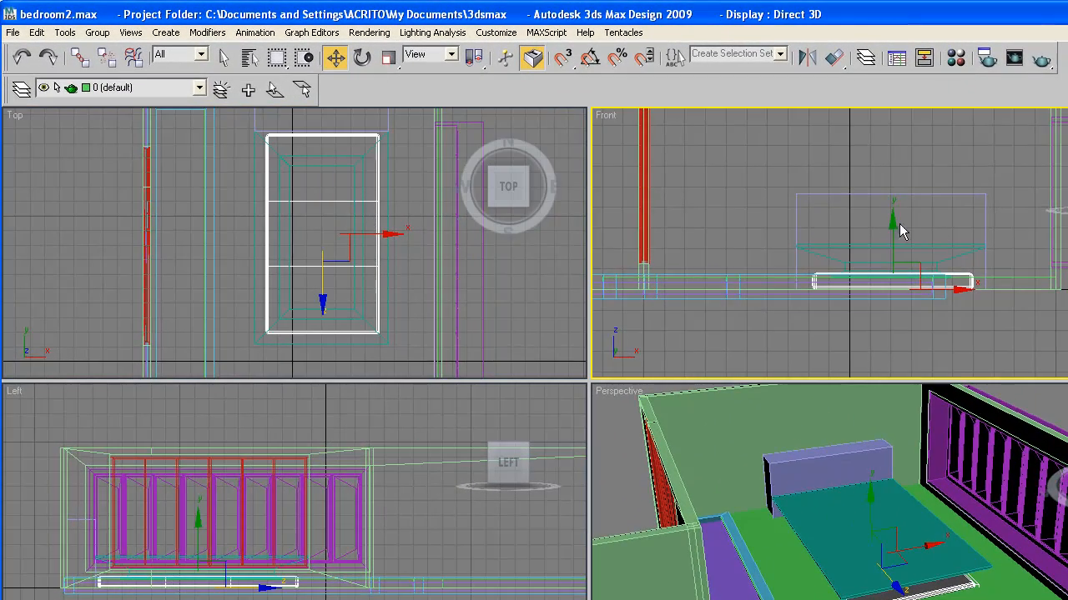
drag(893, 223, 895, 179)
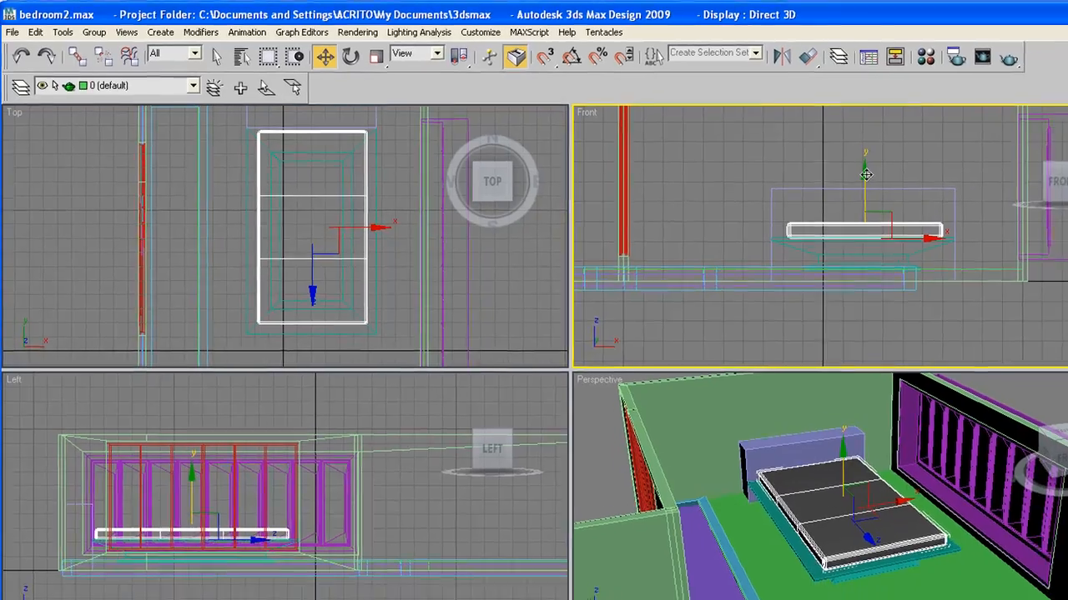
right_click(959, 500)
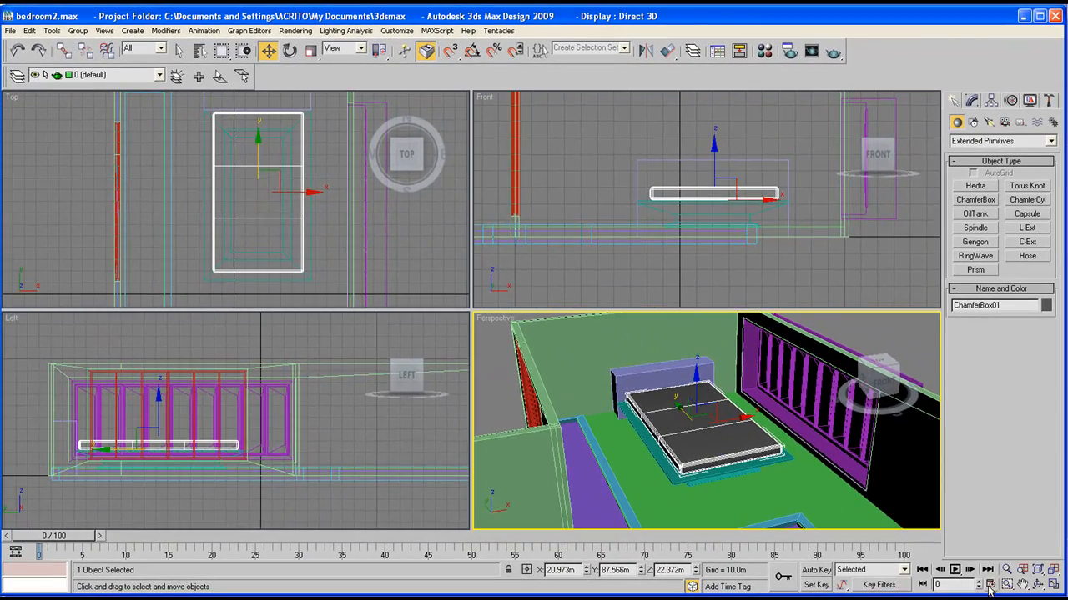
Reduce the mattress's width to about 70.9 m and its length to about 125.2 m
click(1054, 585)
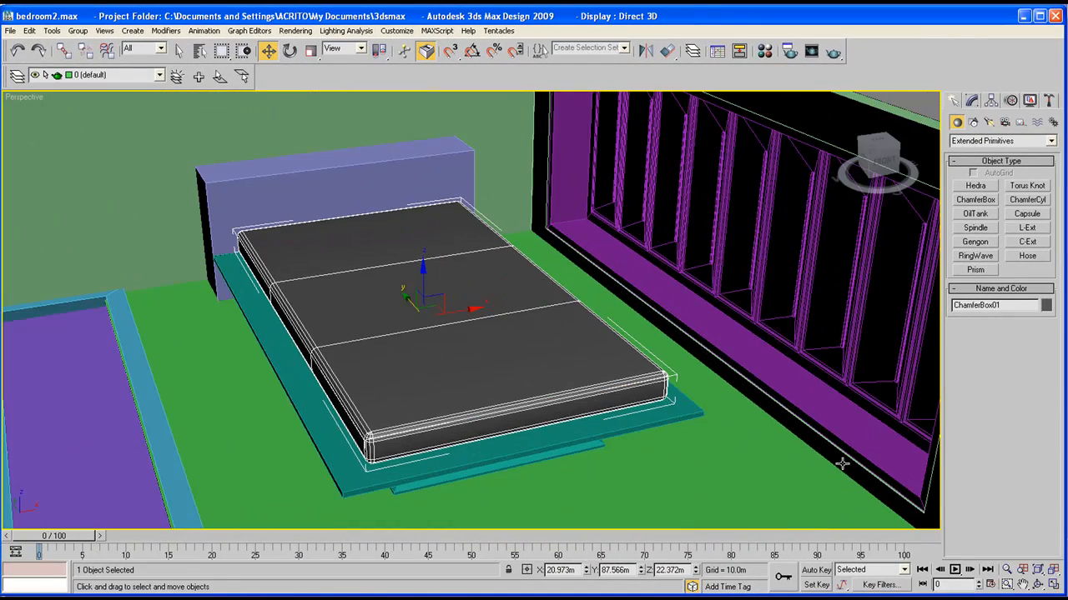
click(1038, 587)
drag(434, 250, 351, 291)
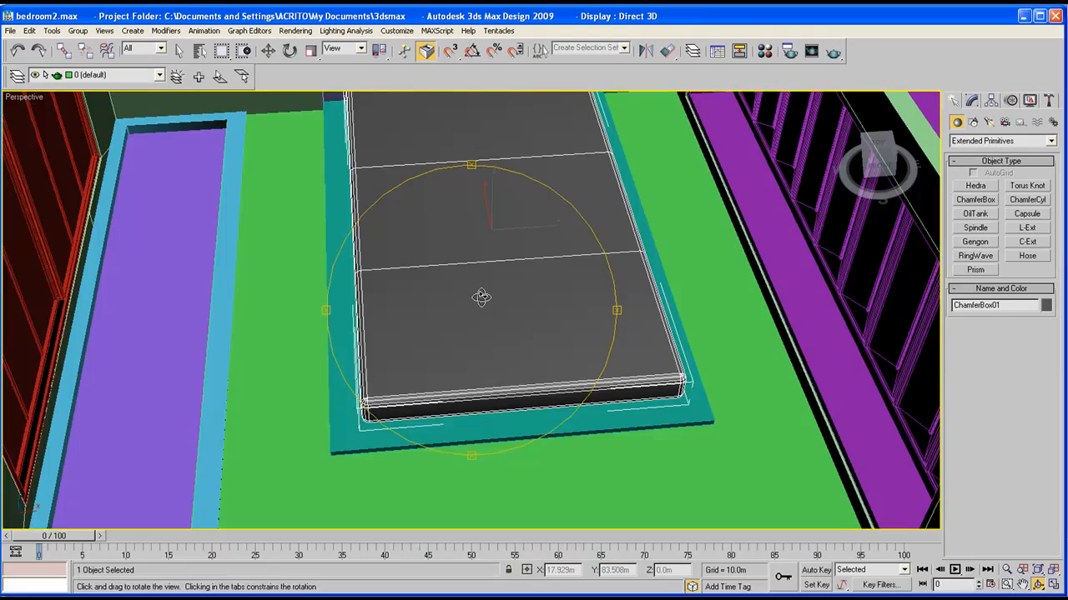
drag(481, 295, 560, 303)
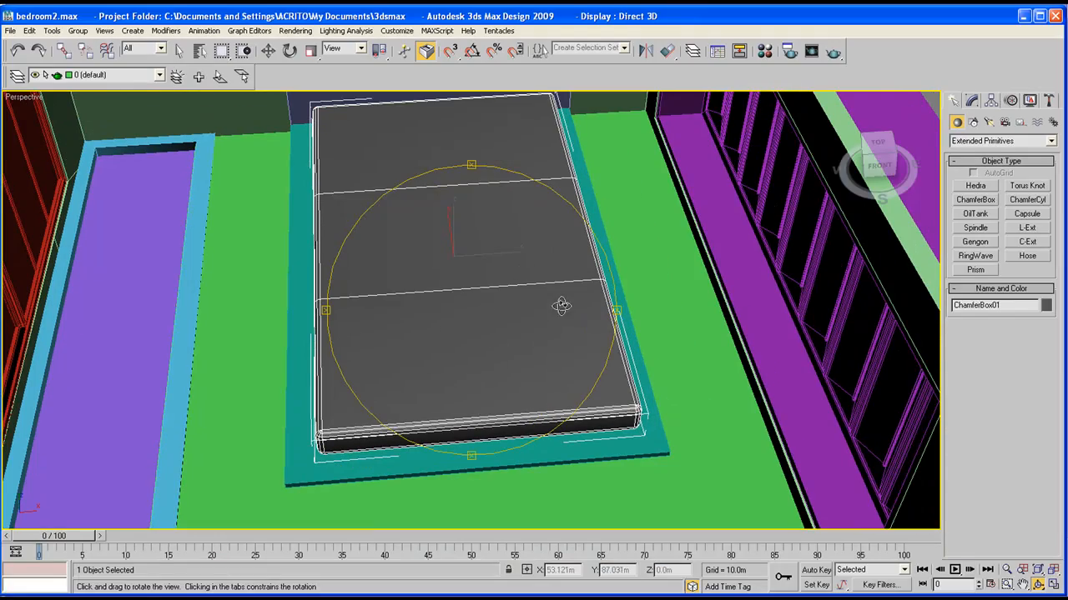
click(972, 101)
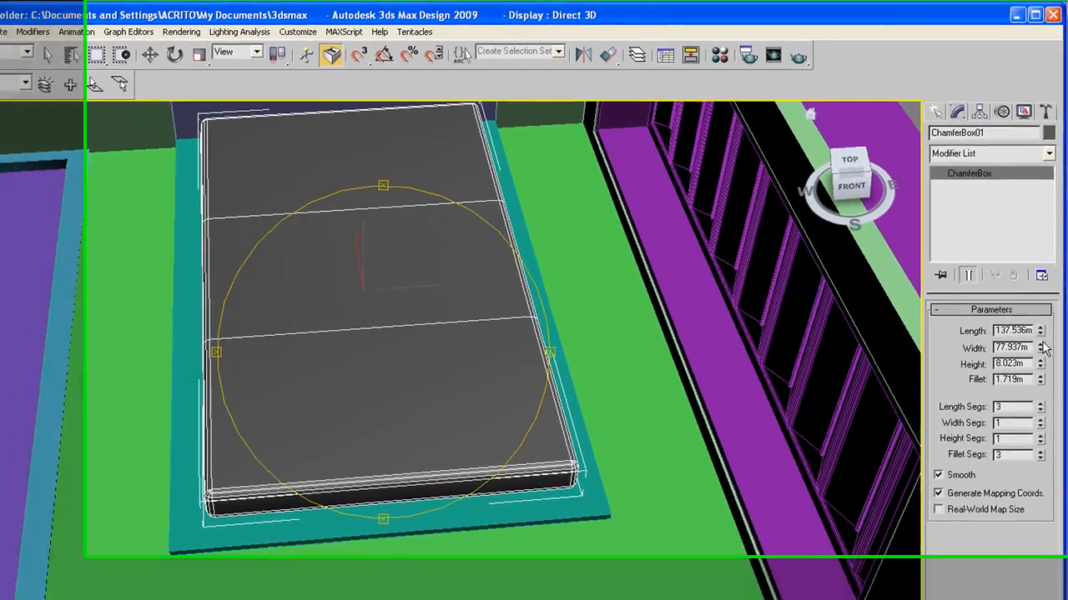
drag(1044, 305, 1045, 307)
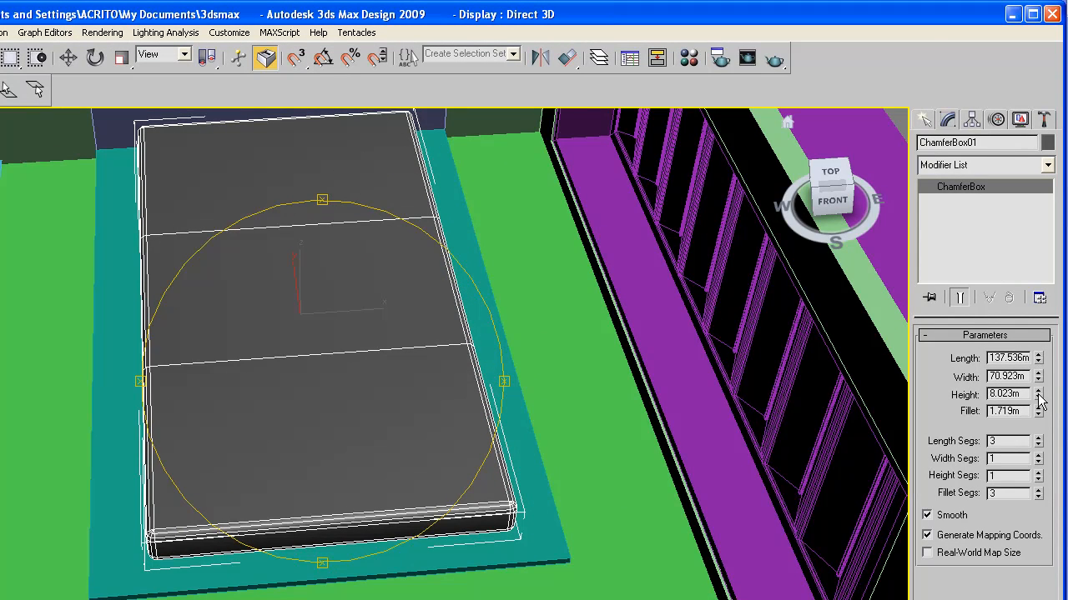
drag(1040, 358, 1039, 360)
Move the mattress toward the headboard and center it across the bed base, at X about 20.2 m and Y about 93.7 m
drag(327, 375, 347, 389)
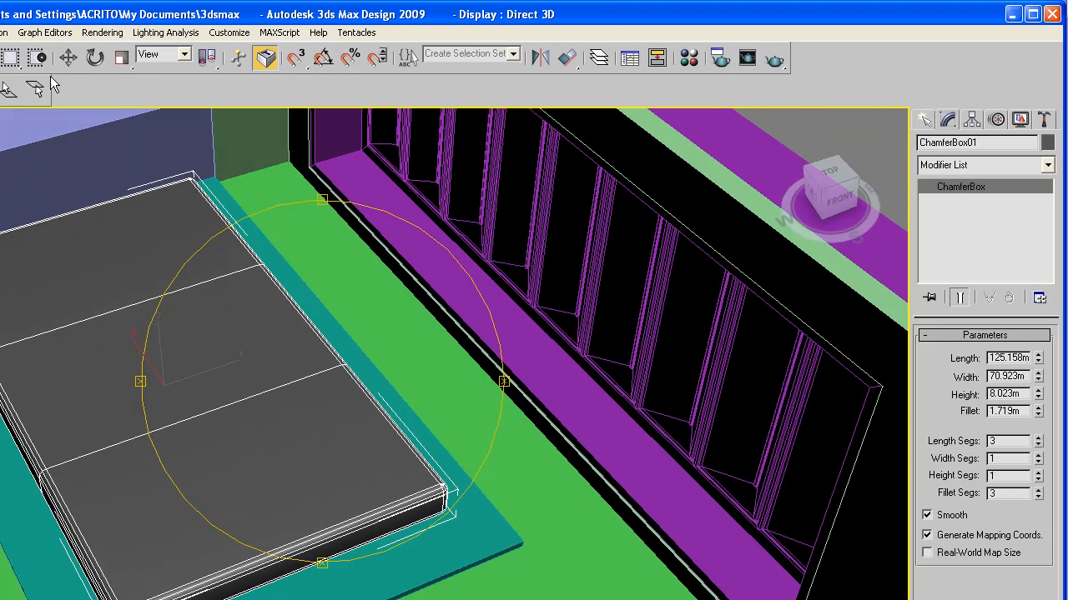
click(67, 60)
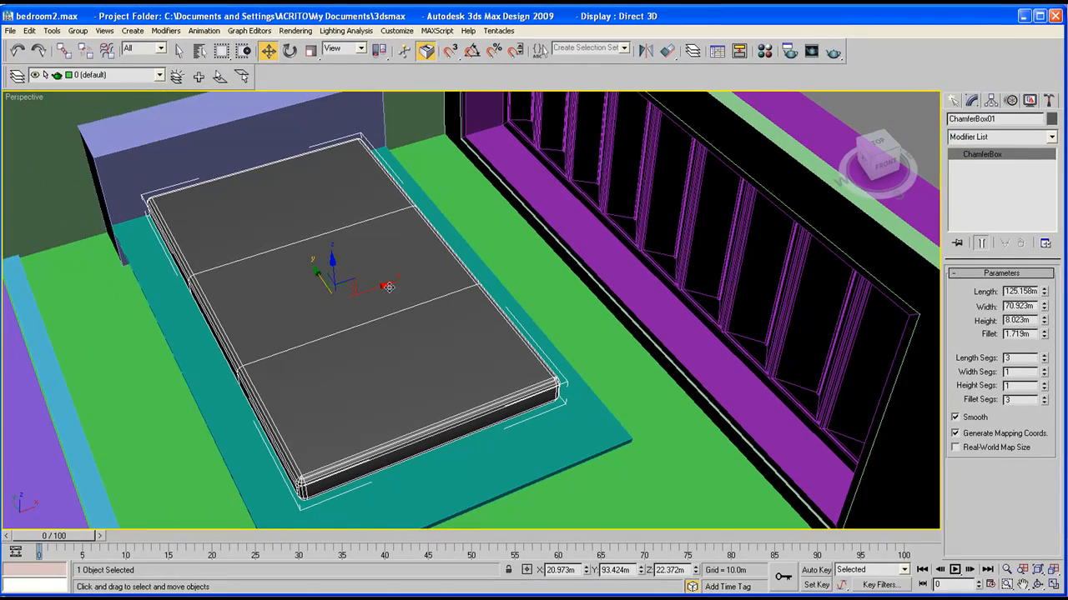
drag(389, 287, 383, 284)
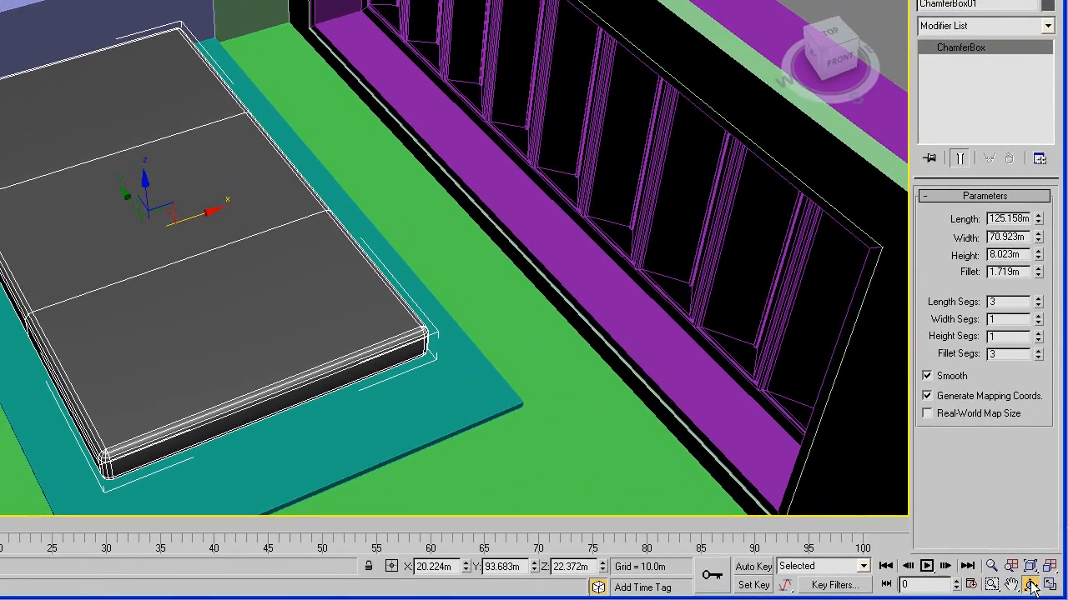
Lengthen the mattress to about 133.9 m and move it along the bed base to Y about 87.0 m
click(1032, 587)
drag(159, 264, 257, 252)
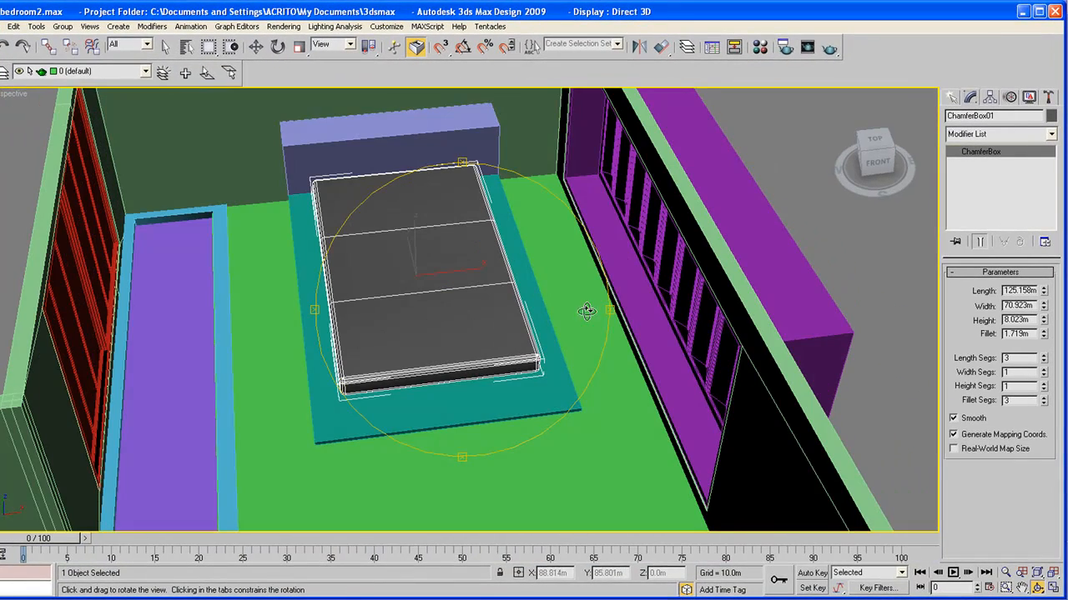
mouse_move(1045, 291)
mouse_down()
mouse_move(1044, 281)
mouse_move(1042, 300)
mouse_up()
key(w)
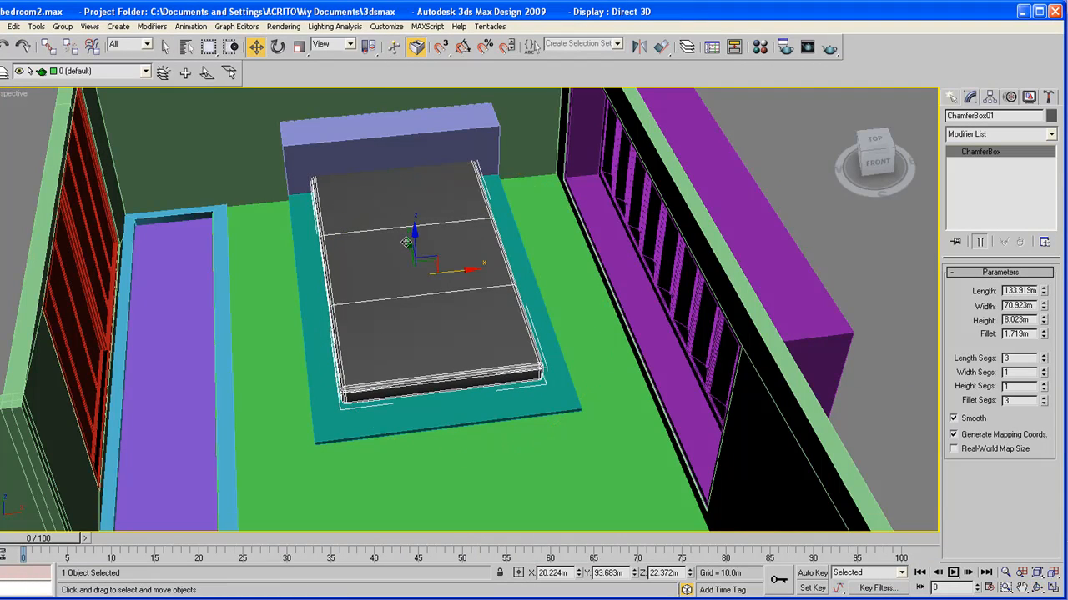
drag(407, 241, 407, 253)
Widen the mattress to about 79.4 m so it nearly fills the width of the bed base
drag(1044, 310, 1044, 296)
middle_drag(428, 377, 408, 357)
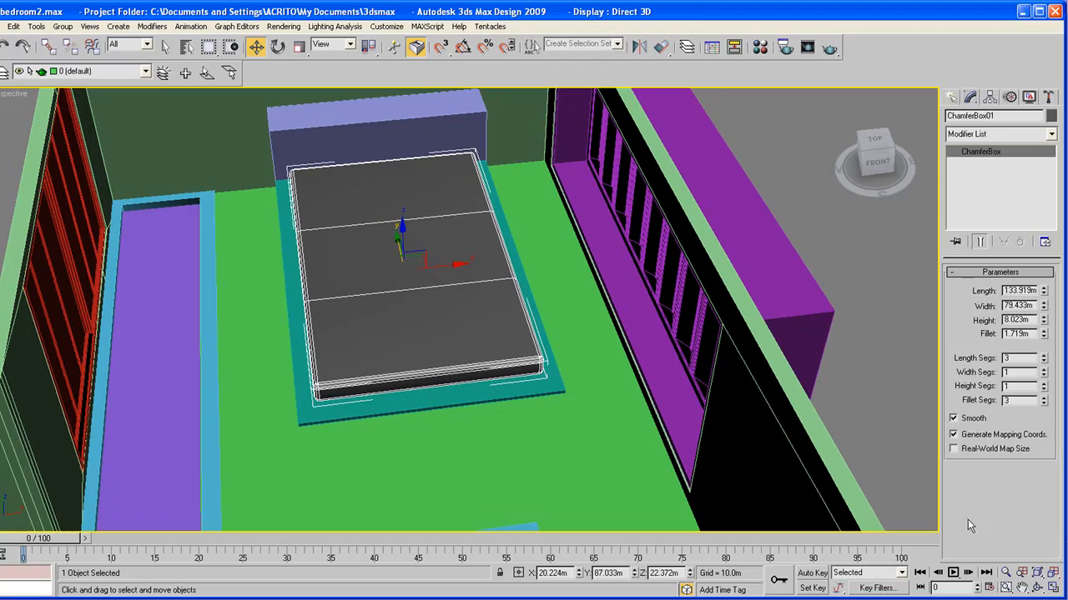
click(1035, 588)
drag(333, 298, 460, 236)
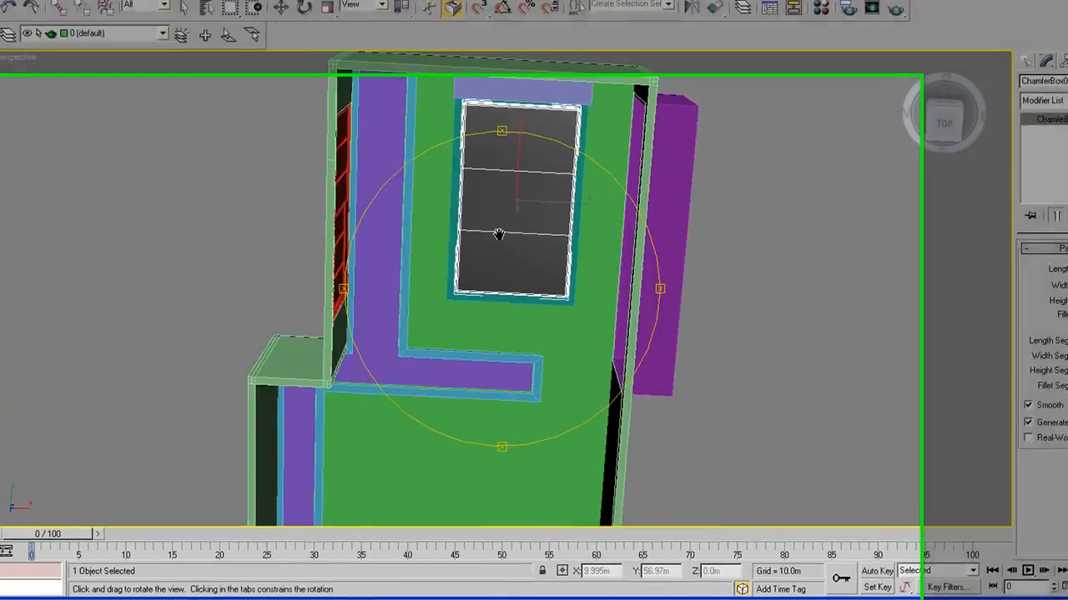
drag(581, 146, 542, 282)
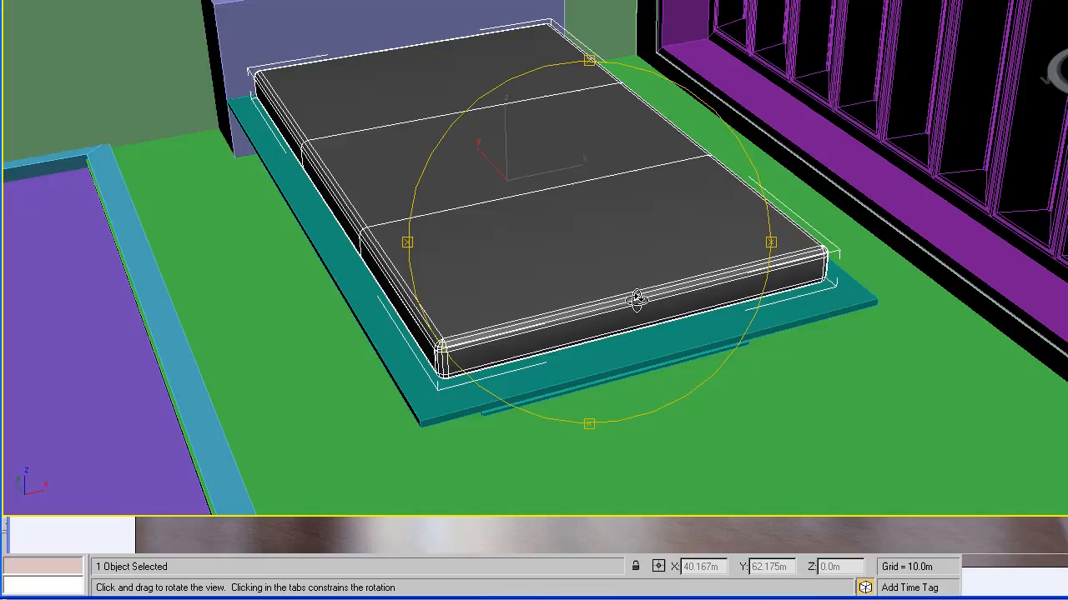
scroll(593, 275, up, 3)
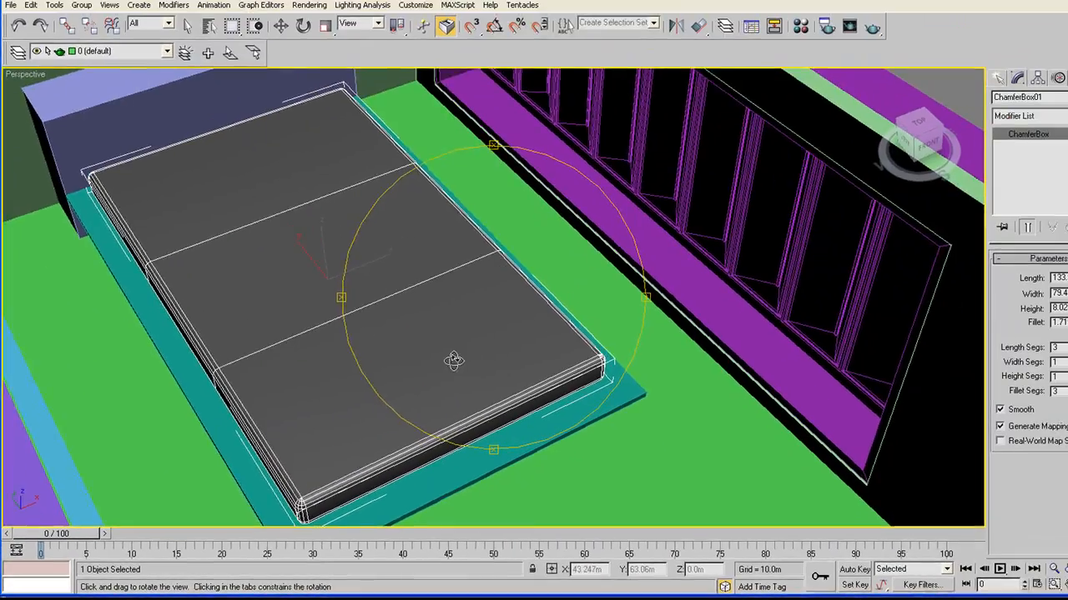
drag(531, 325, 575, 292)
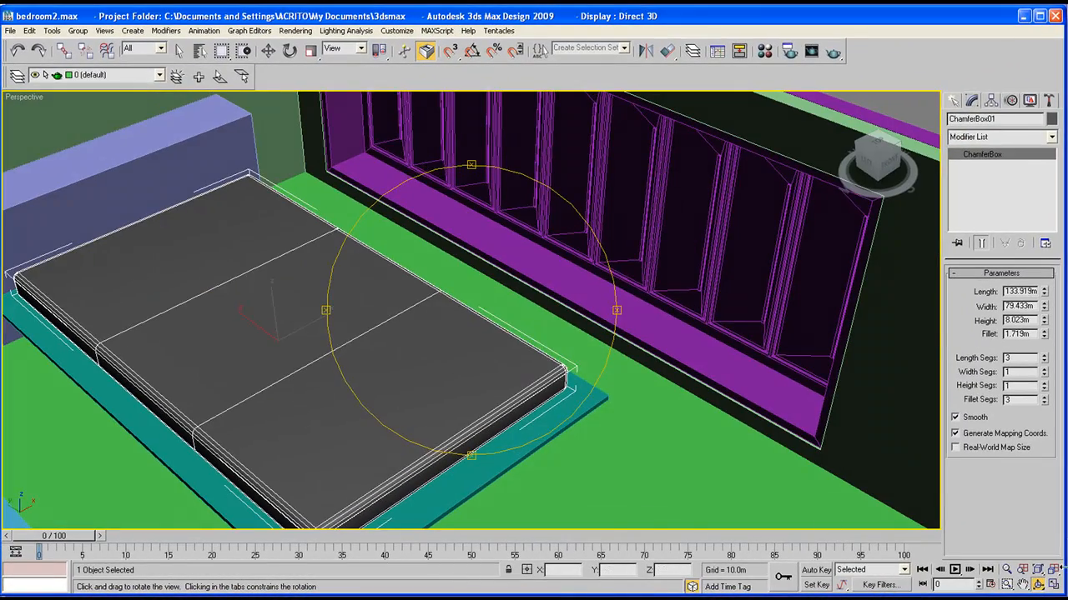
Create a plane for the bed cover in the Top view, about 106.6 × 92.8 m, over the foot-end part of the bed
click(1053, 587)
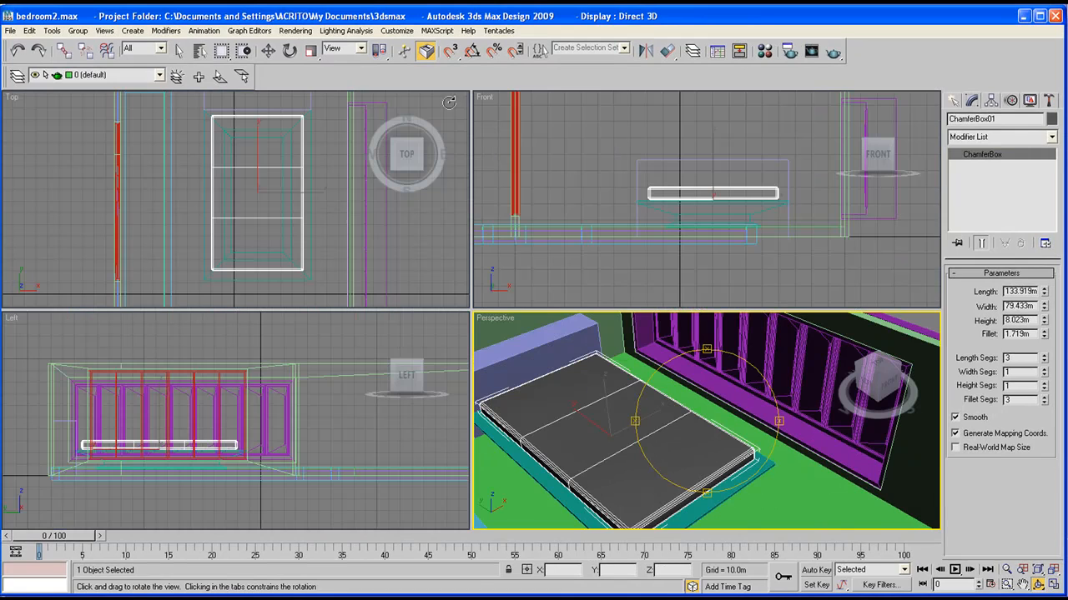
click(956, 101)
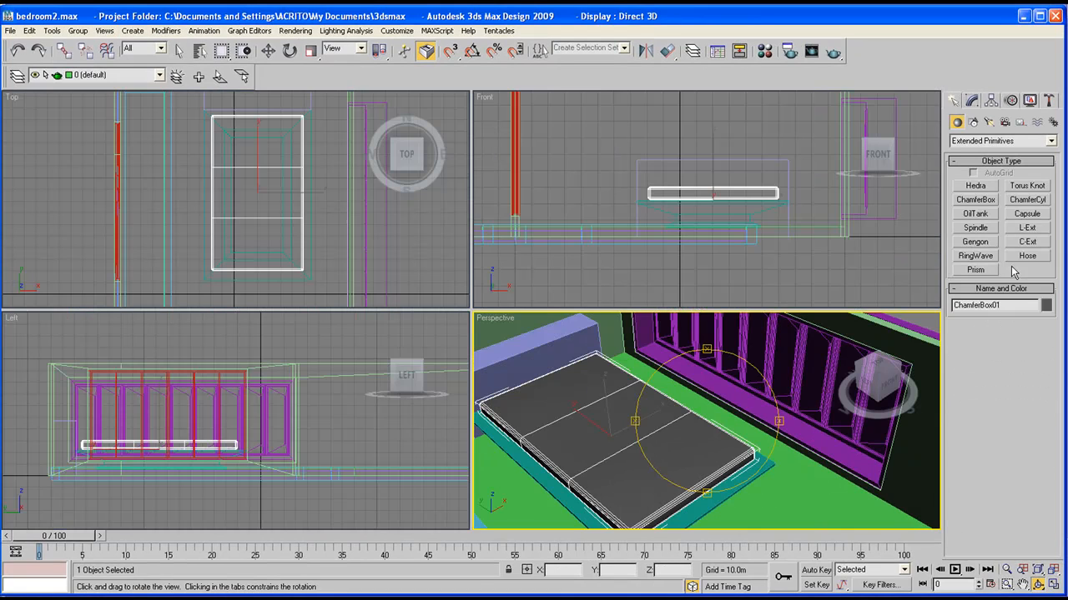
click(980, 142)
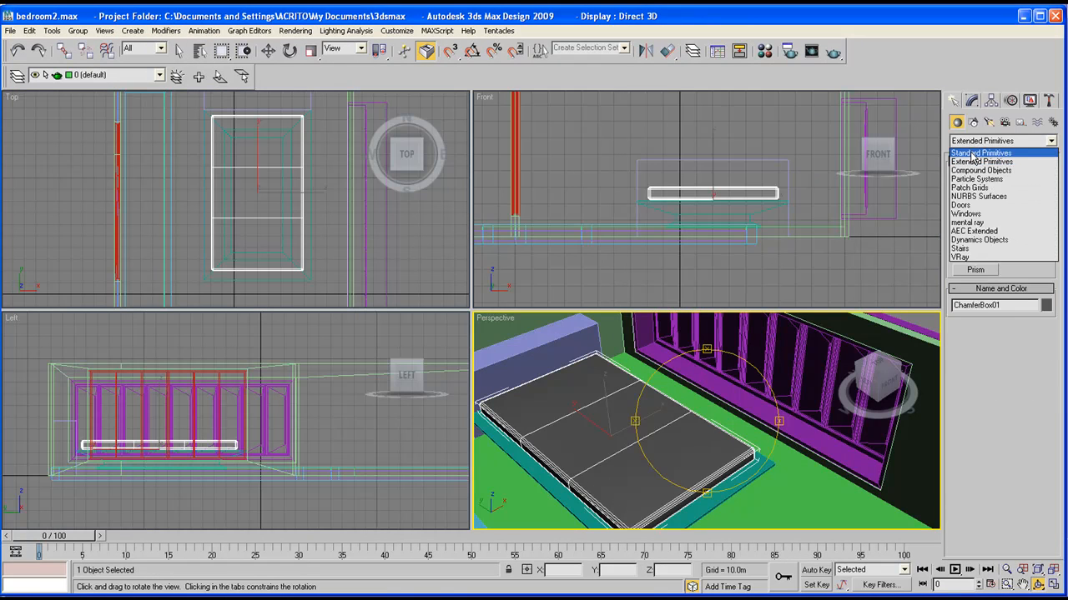
click(972, 154)
click(1026, 242)
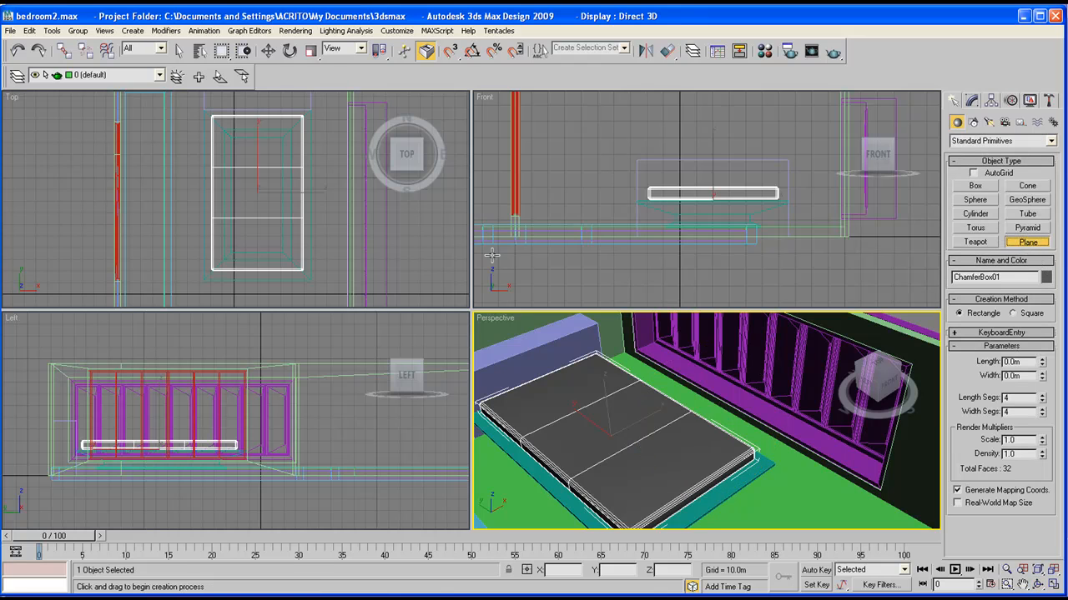
scroll(286, 231, down, 2)
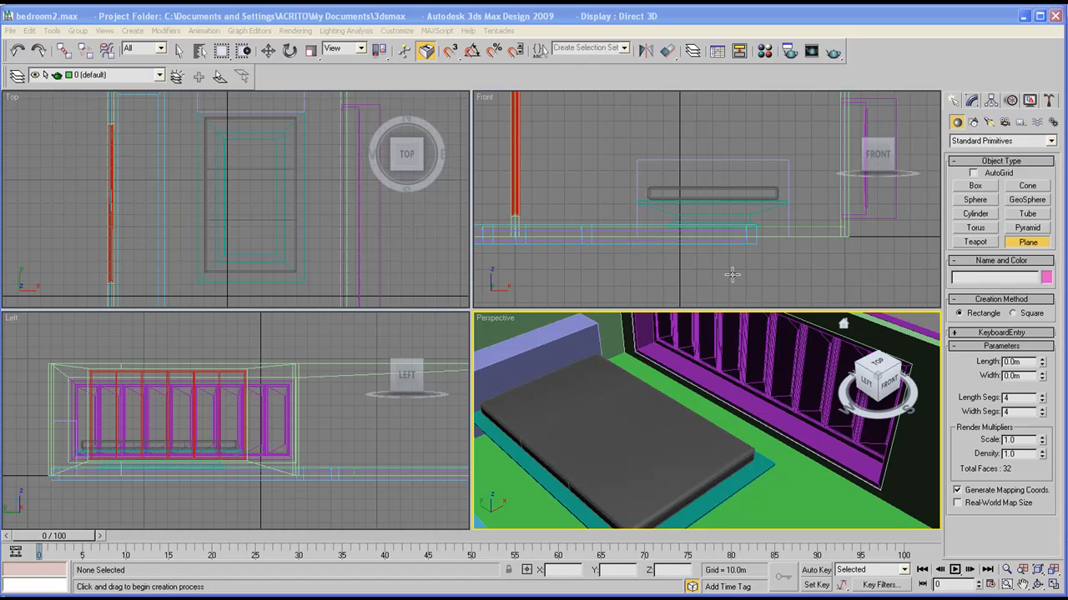
click(239, 236)
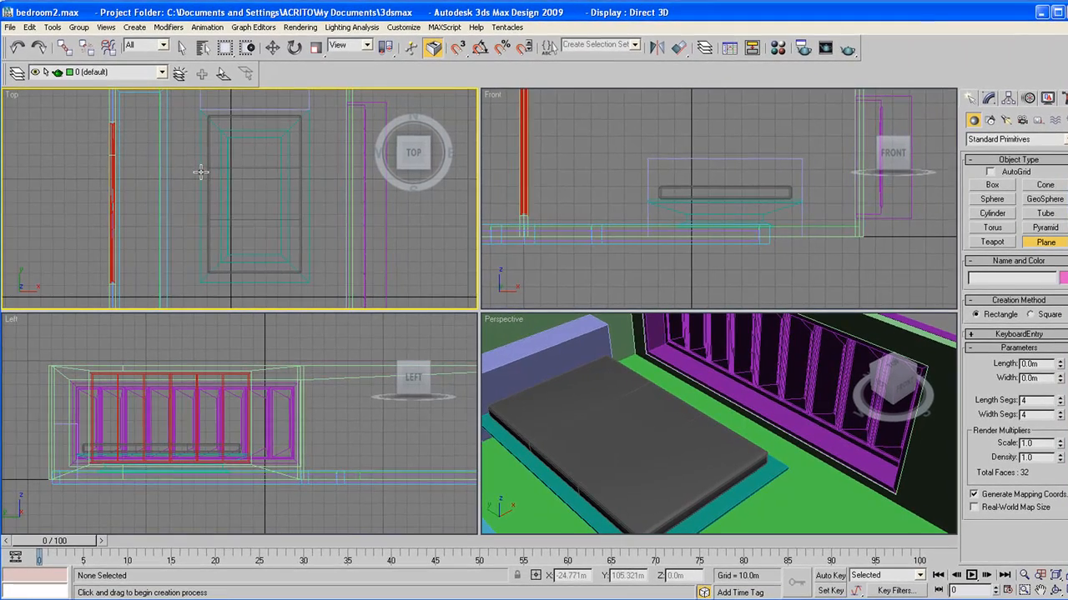
drag(196, 158, 310, 283)
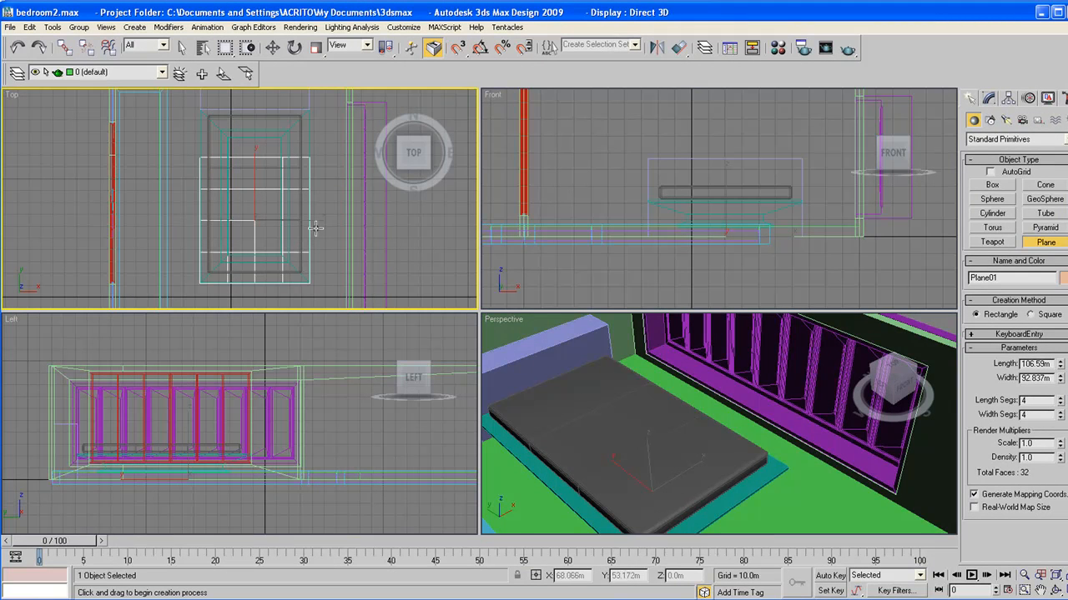
Raise the plane in the Front view until it hovers above the mattress, at Z about 35.6 m
right_click(703, 188)
scroll(654, 189, down, 2)
click(273, 49)
middle_drag(643, 185, 643, 194)
drag(704, 181, 704, 138)
middle_drag(705, 198, 690, 211)
Set the plane's length and width segments to 40 and apply a Cloth modifier to it
click(988, 99)
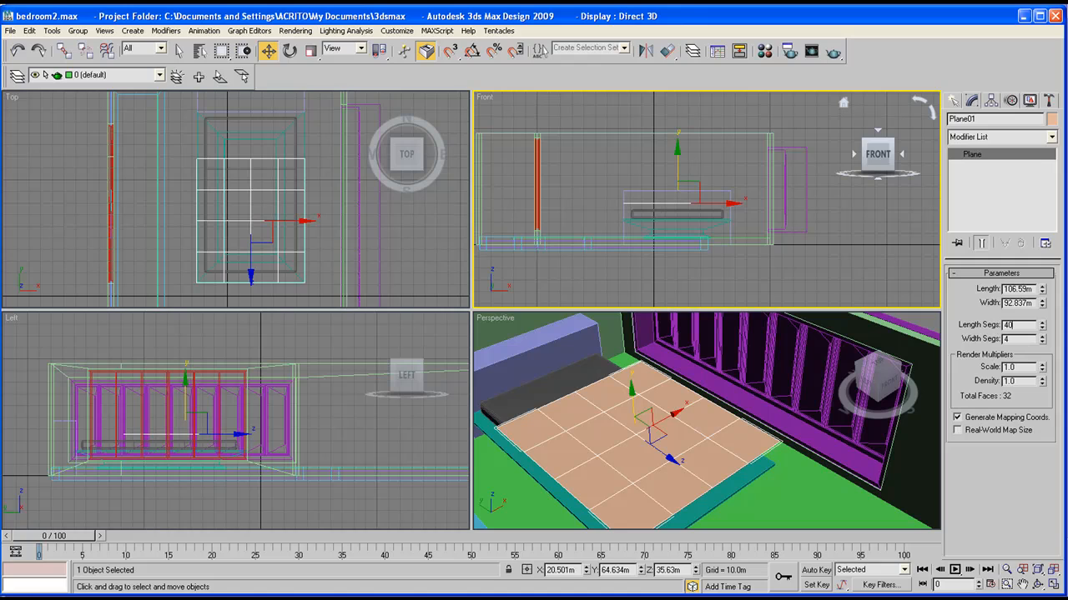
key(Tab)
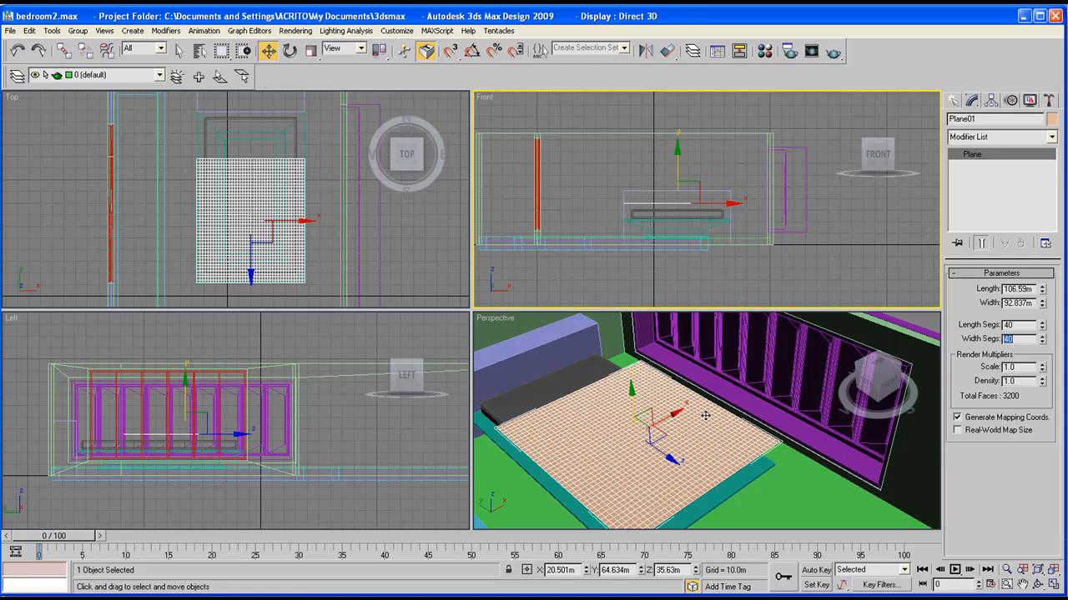
click(1047, 139)
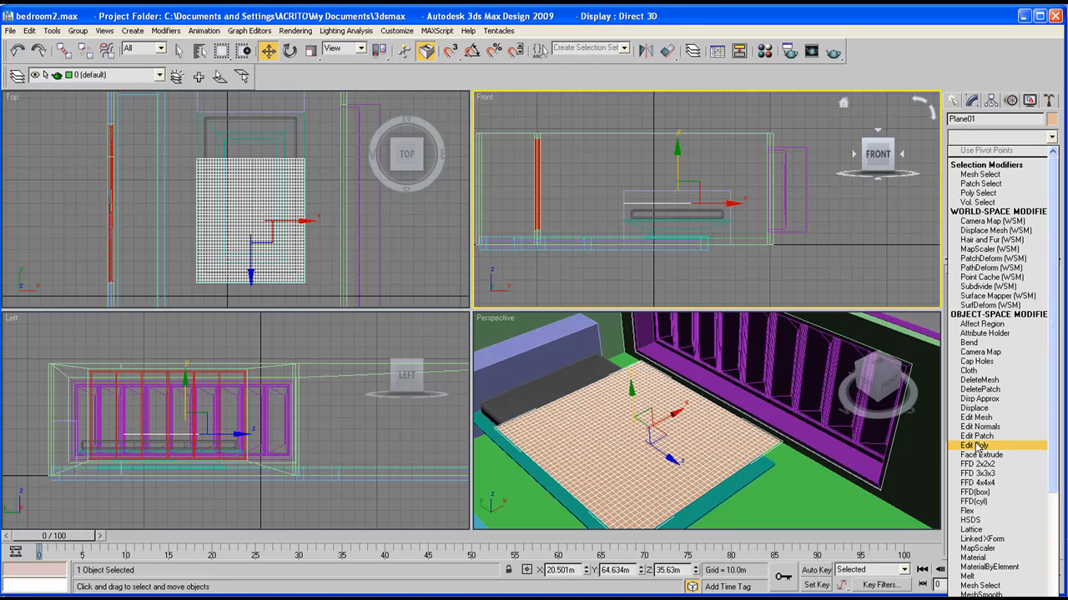
click(969, 371)
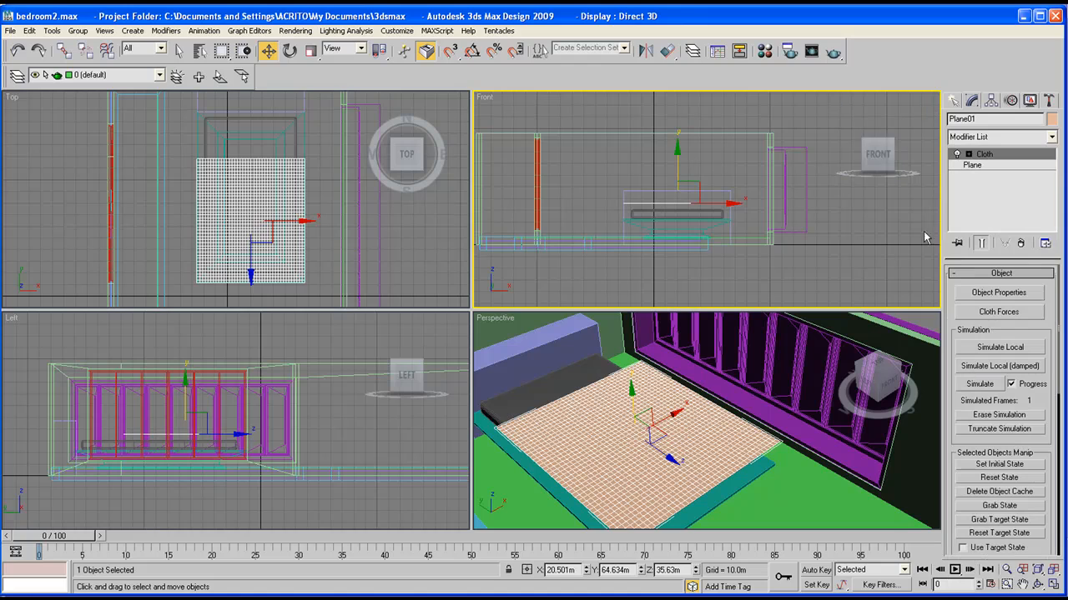
Define Plane01 as cloth in the simulation's object properties, using the Cotton preset
click(997, 292)
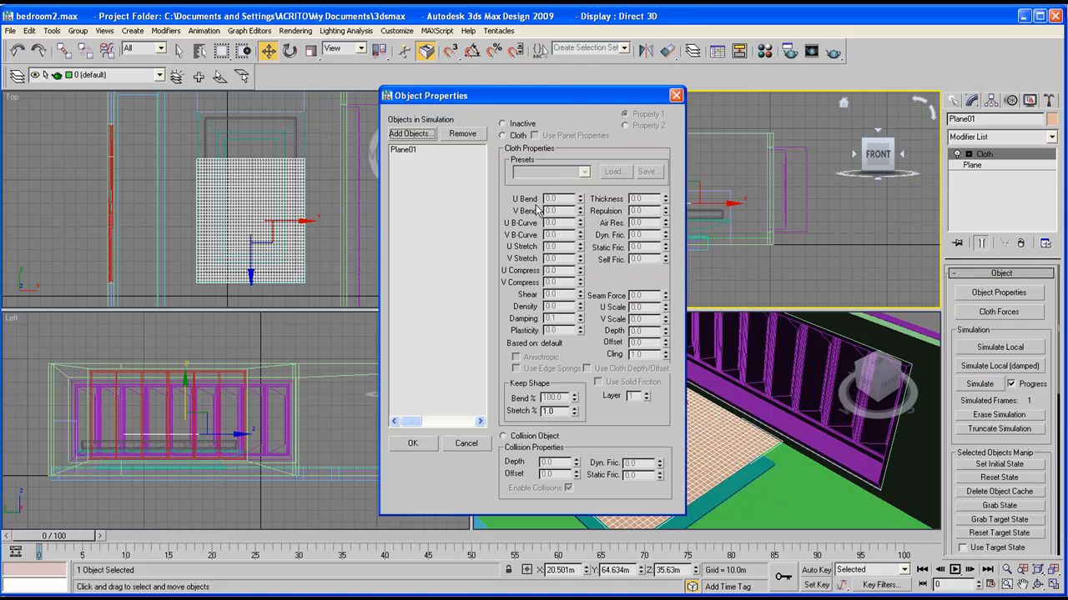
click(406, 150)
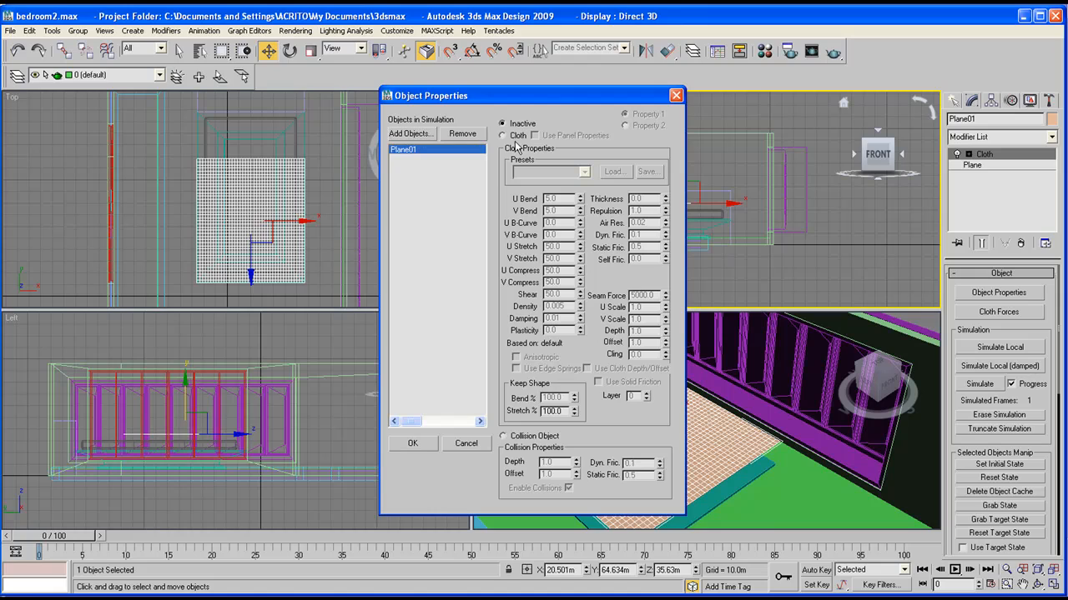
click(506, 137)
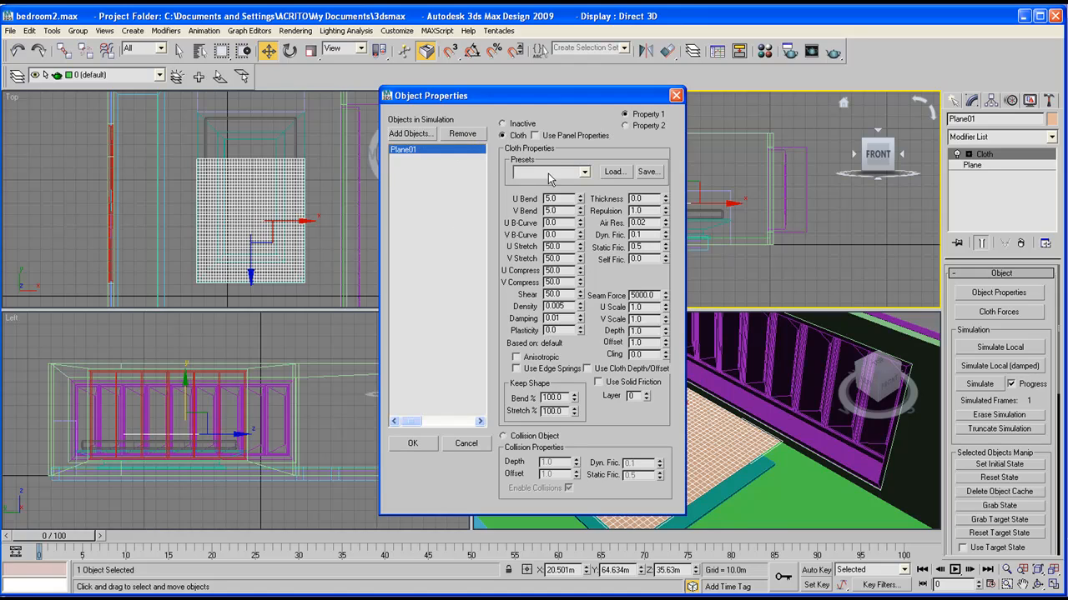
click(551, 173)
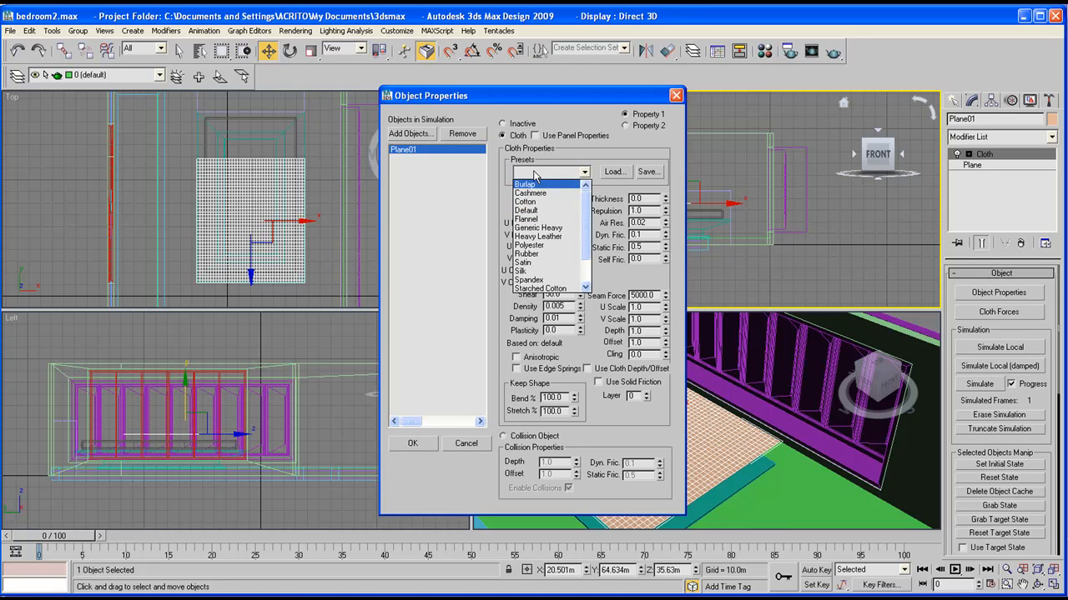
click(534, 203)
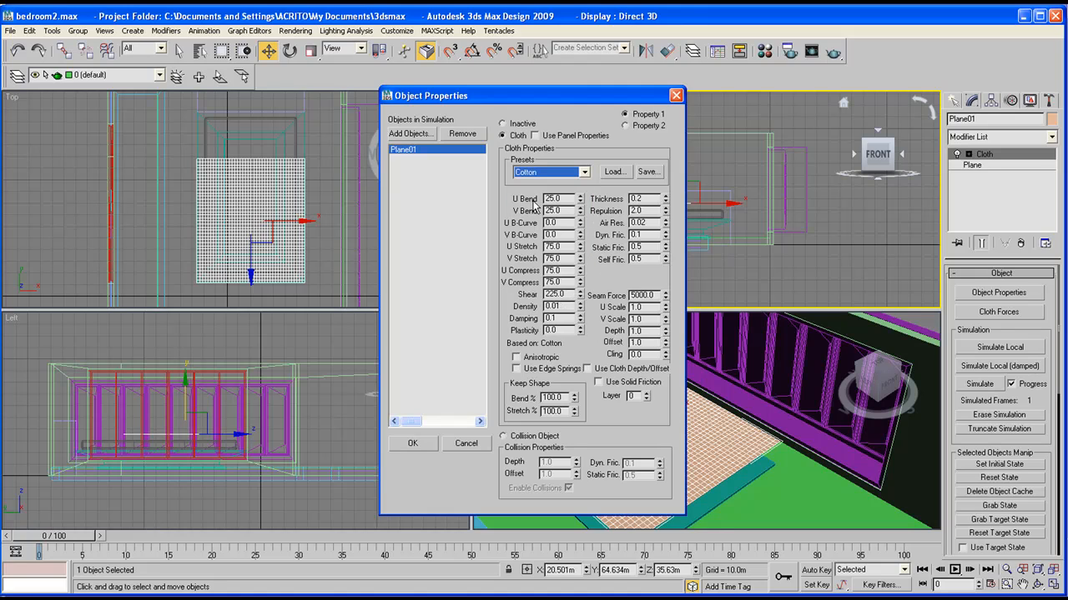
Add the mattress (ChamferBox01) and the bed base (Box01) to the cloth simulation
click(415, 138)
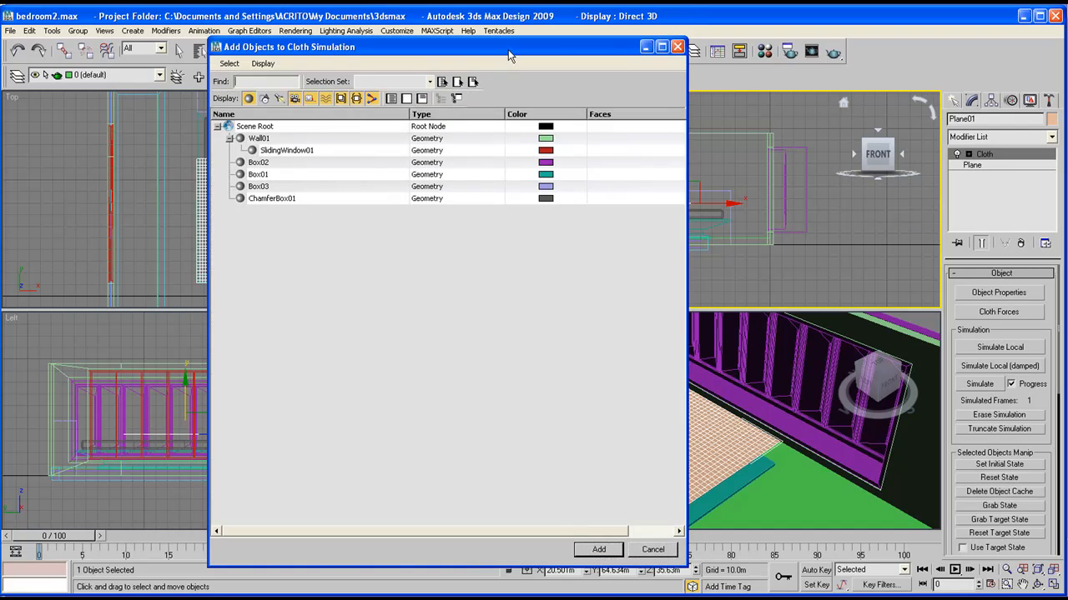
drag(510, 55, 372, 69)
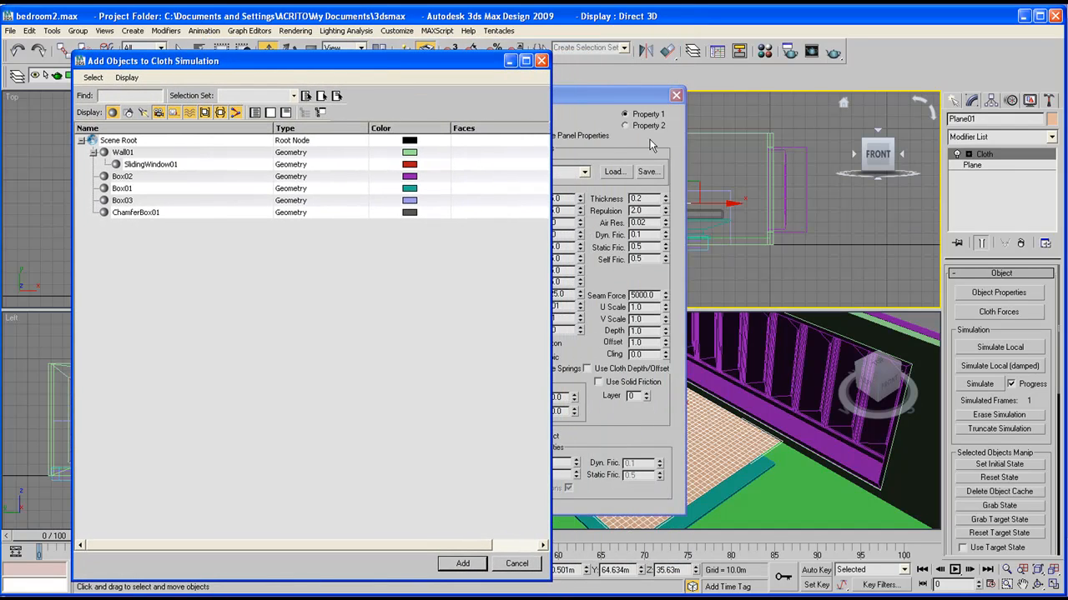
click(541, 61)
drag(663, 95, 400, 117)
click(206, 157)
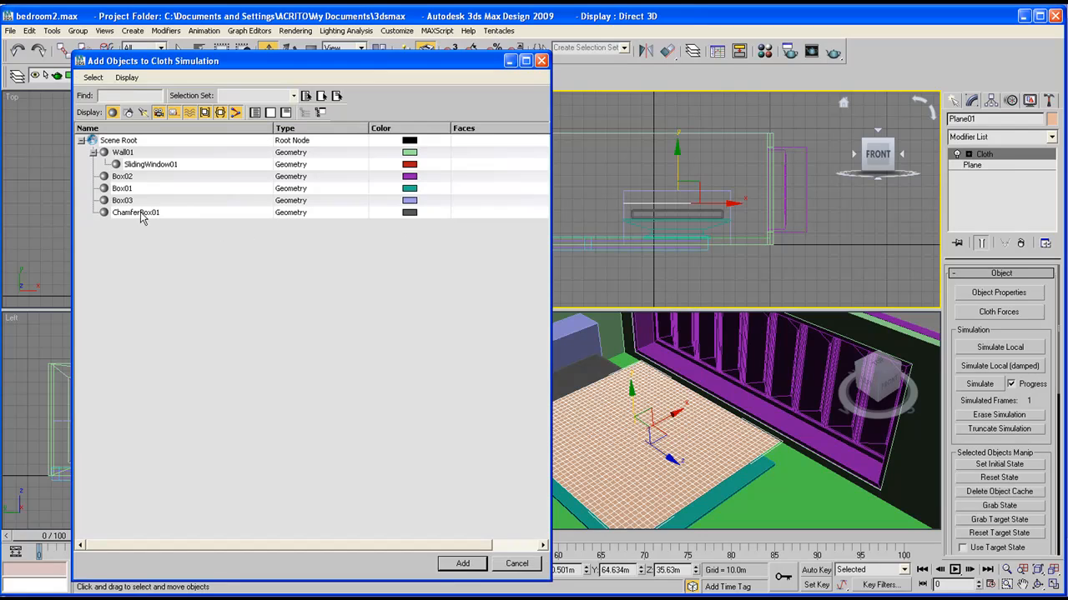
click(141, 216)
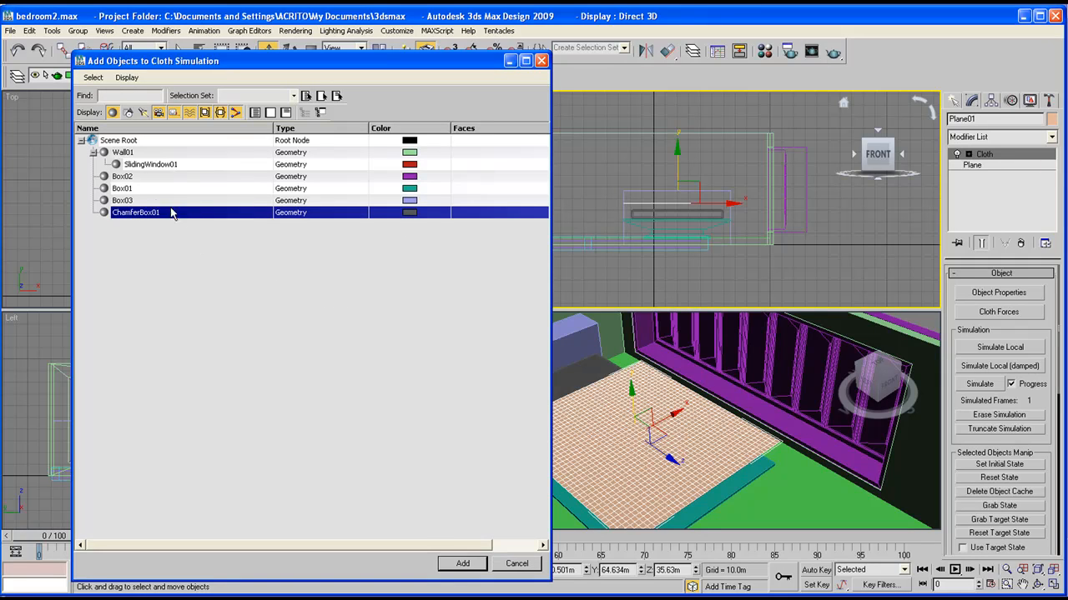
ctrl+click(123, 190)
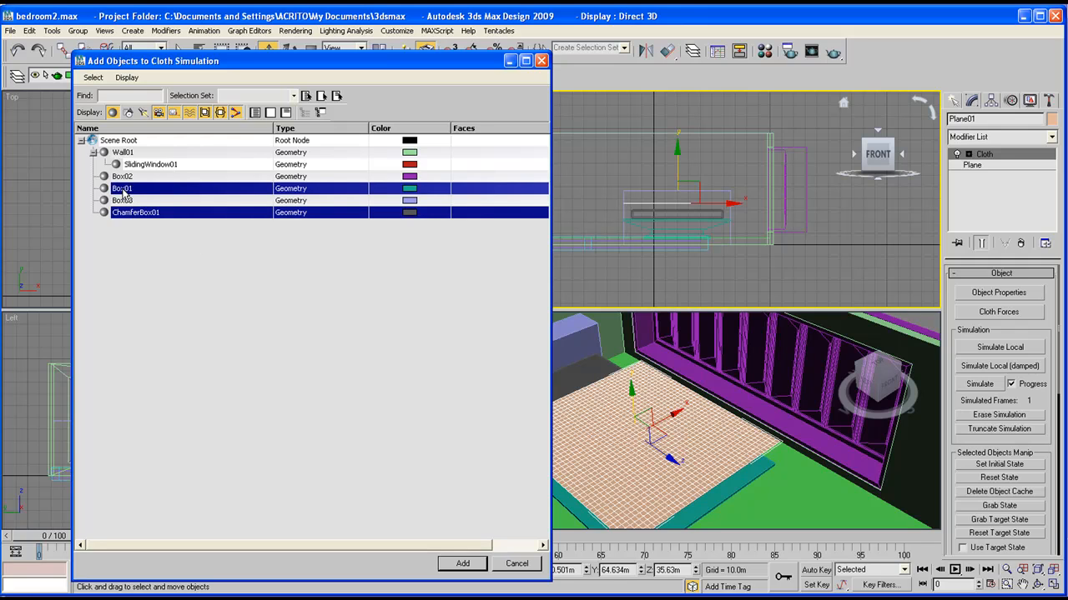
click(464, 565)
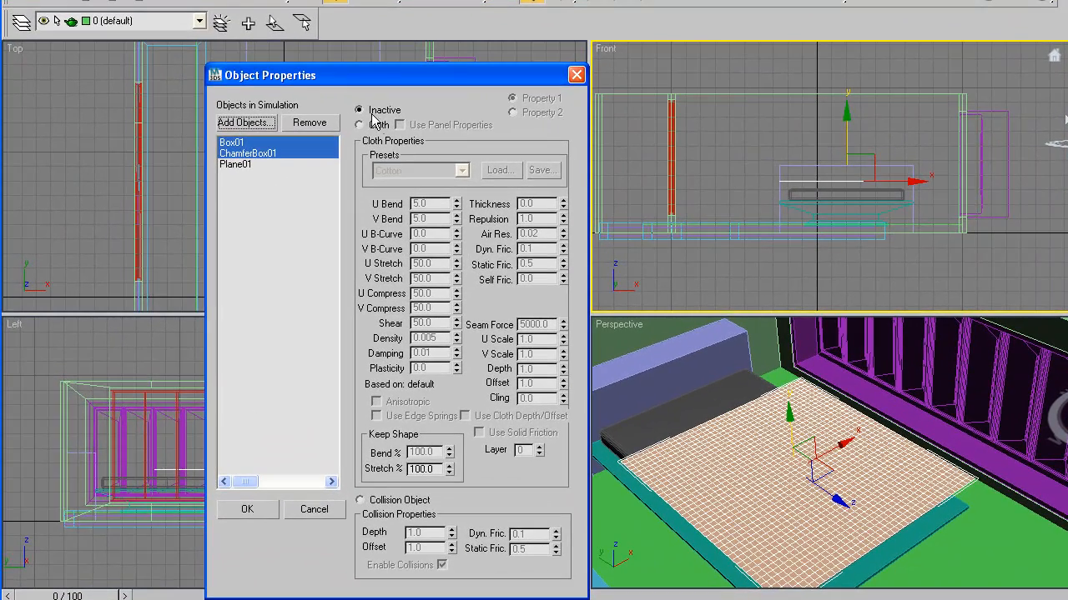
Define Box01 and ChamferBox01 as collision objects and accept the simulation's object properties
click(359, 124)
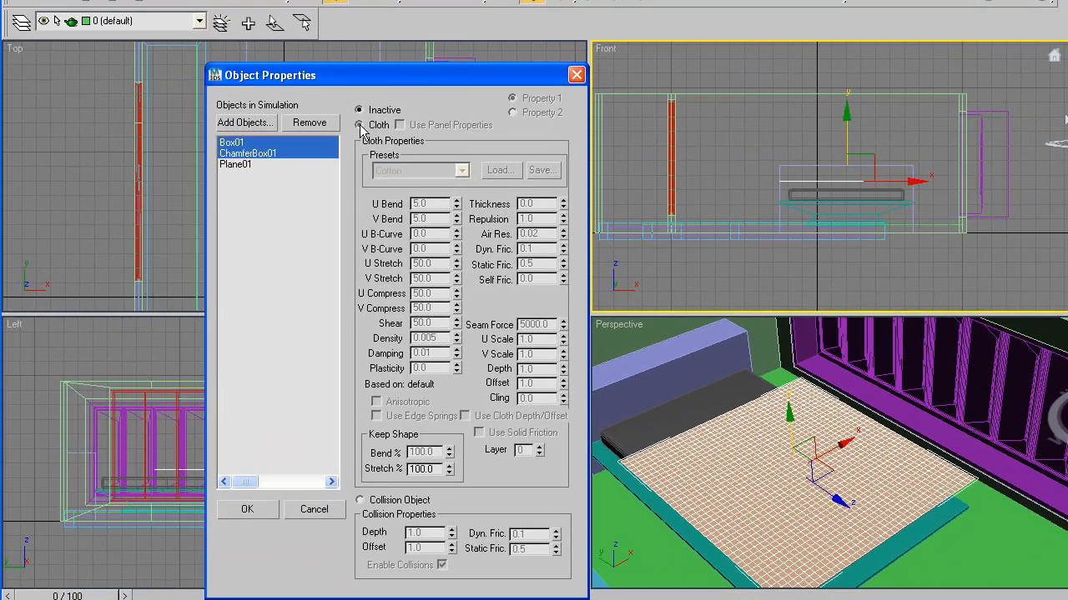
click(361, 501)
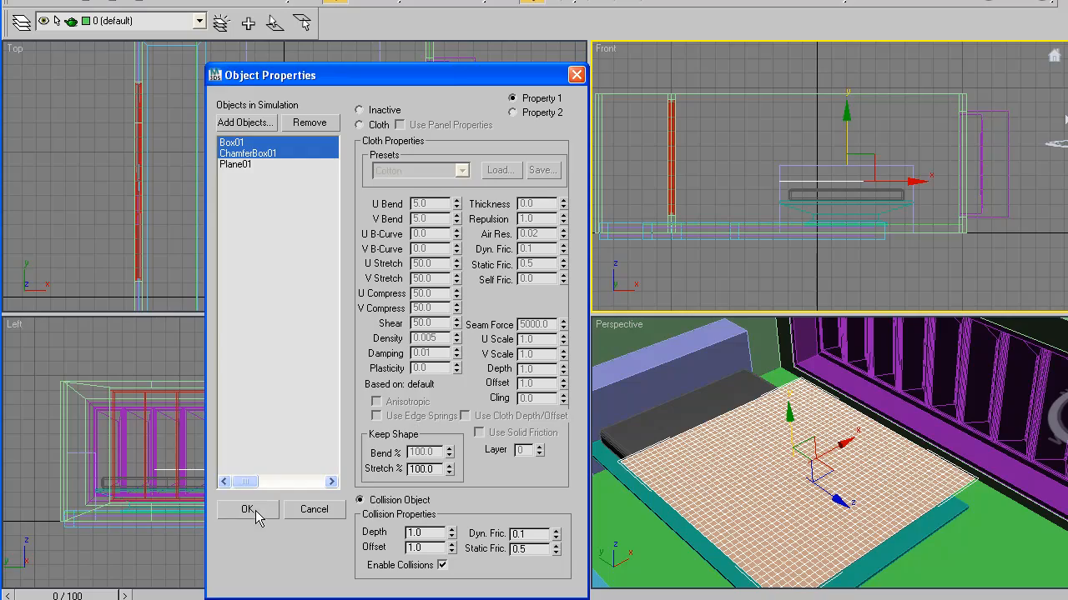
click(254, 512)
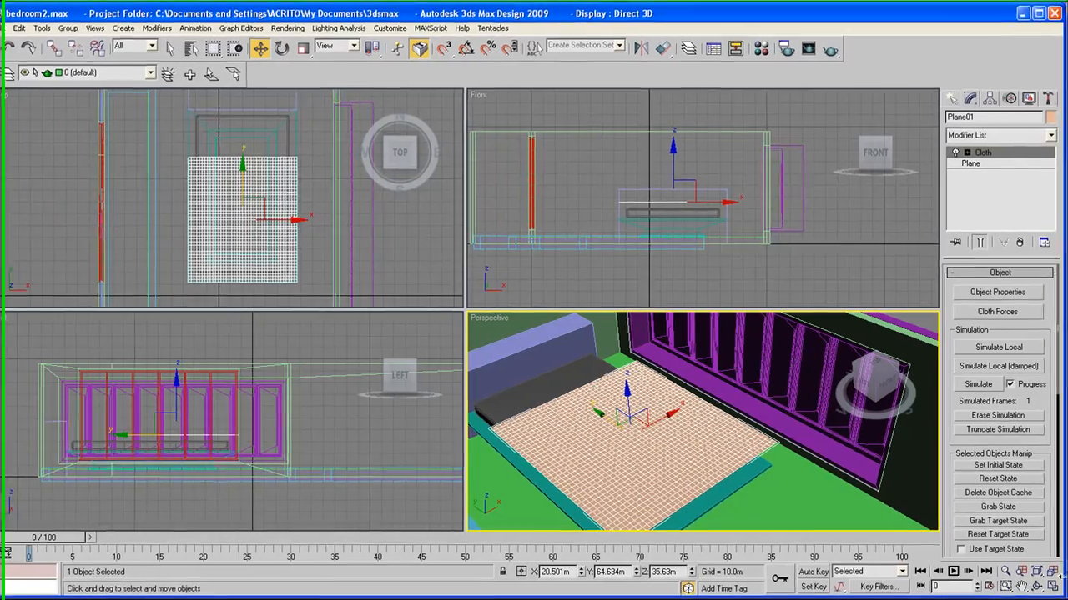
Run the local cloth simulation in the Perspective view to drape the cover over the mattress and bed base
click(1055, 584)
middle_drag(491, 357, 546, 346)
click(1037, 587)
drag(495, 354, 563, 305)
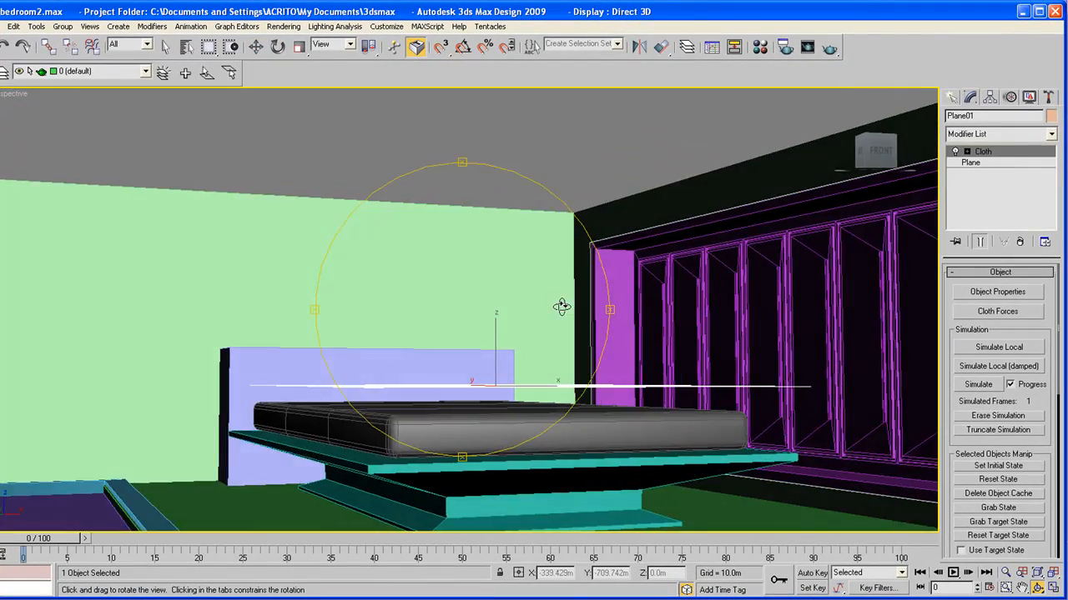
click(993, 351)
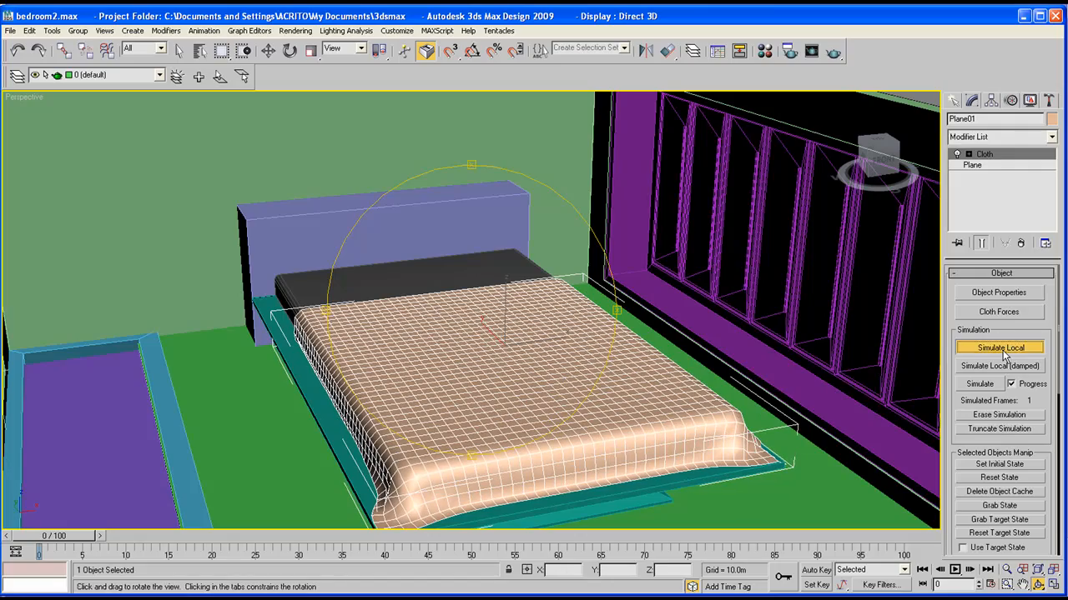
drag(493, 374, 457, 368)
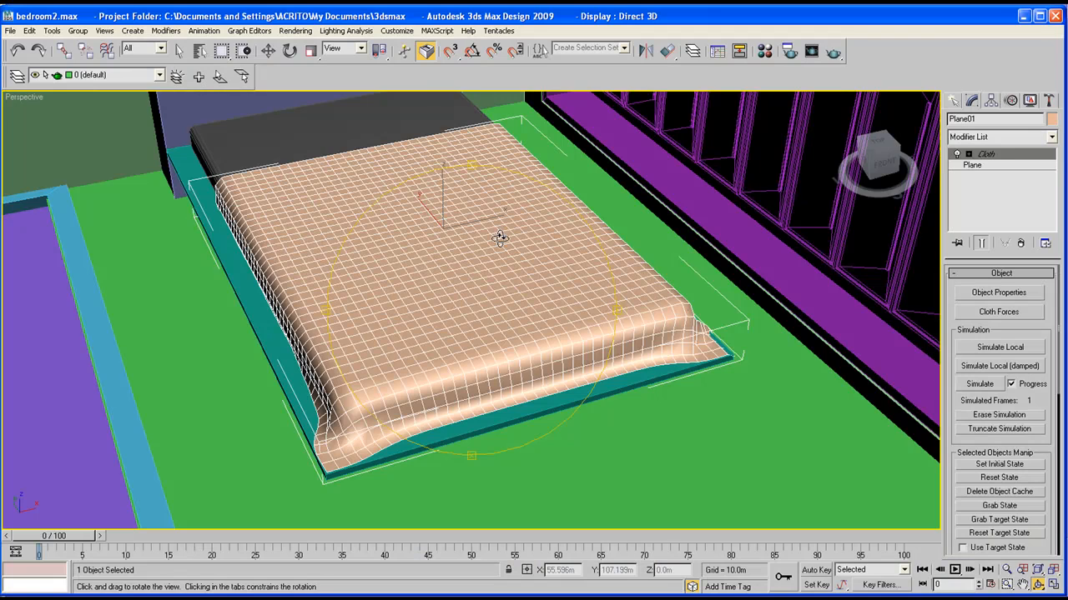
Add an Edit Poly modifier to the draped cover (Plane01) and work at edge level
drag(501, 292, 476, 312)
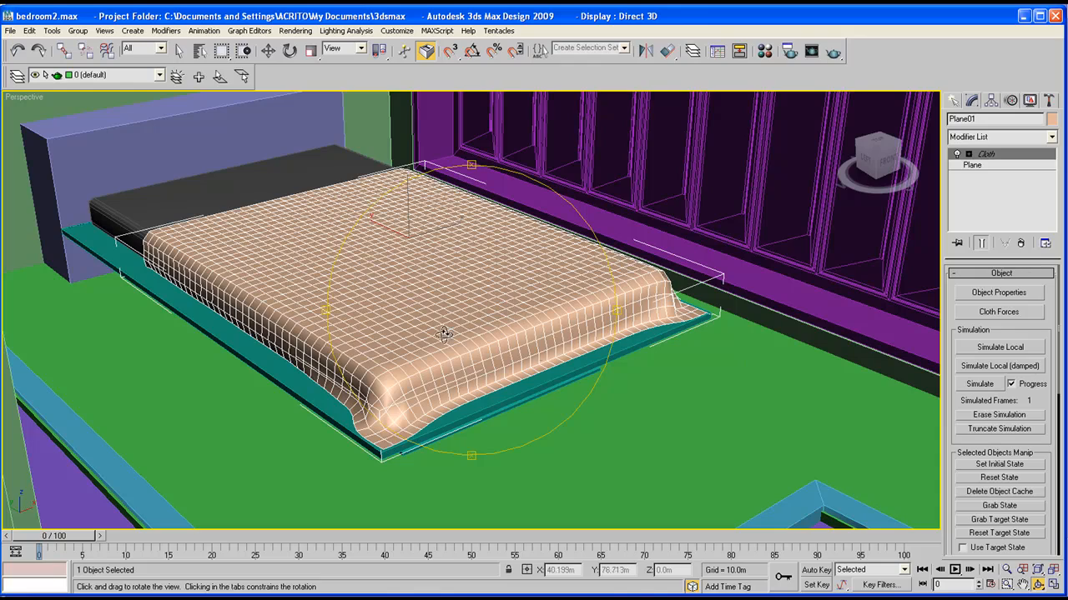
drag(467, 326, 492, 332)
click(1050, 138)
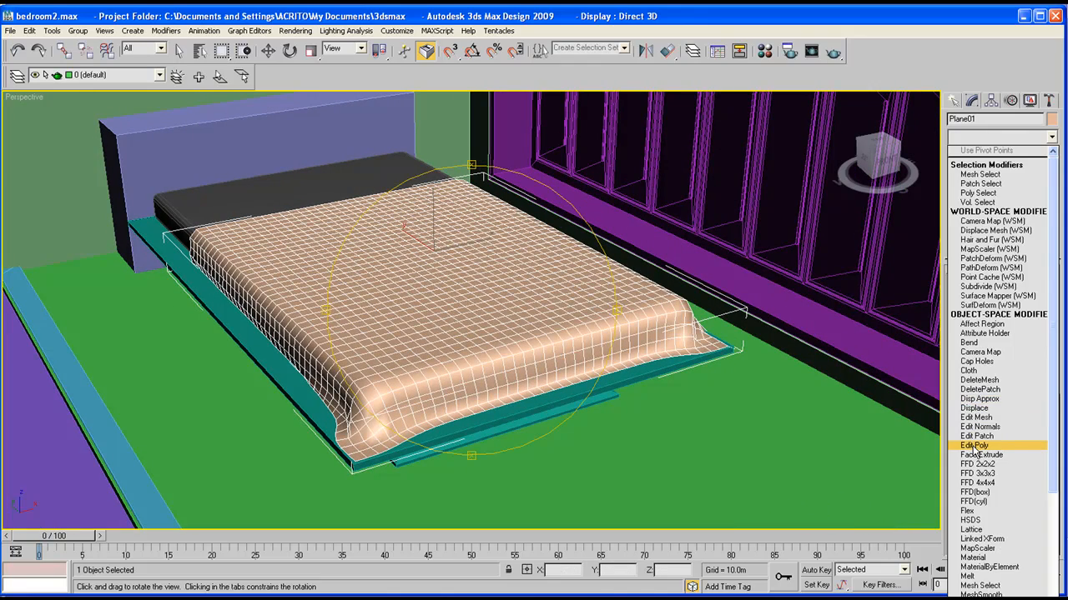
click(977, 440)
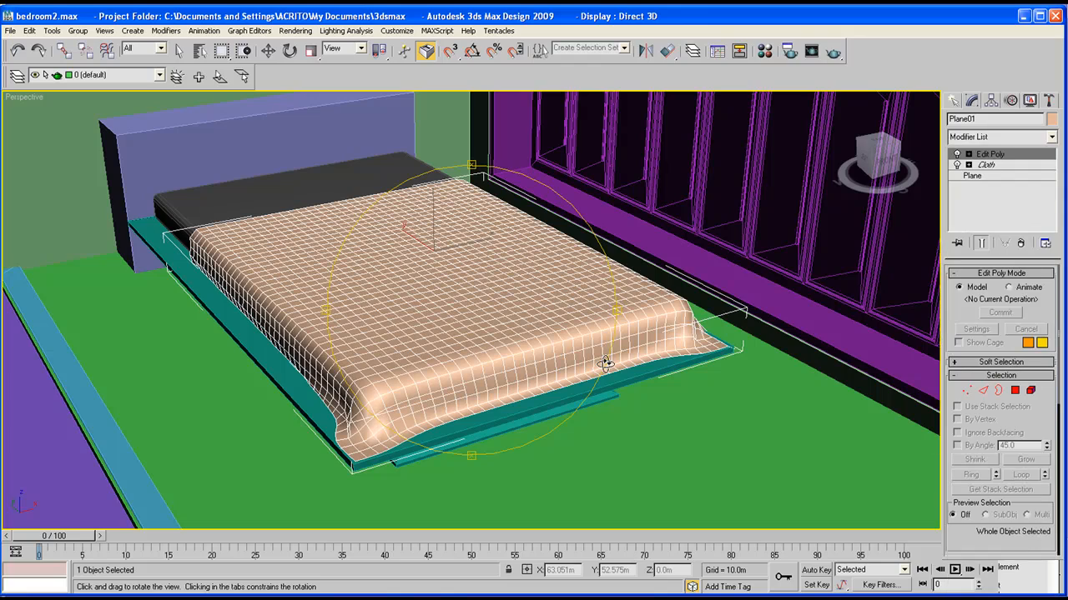
click(983, 390)
Select two adjoining edges one row in from the hem at the cover's near foot corner
scroll(358, 427, up, 8)
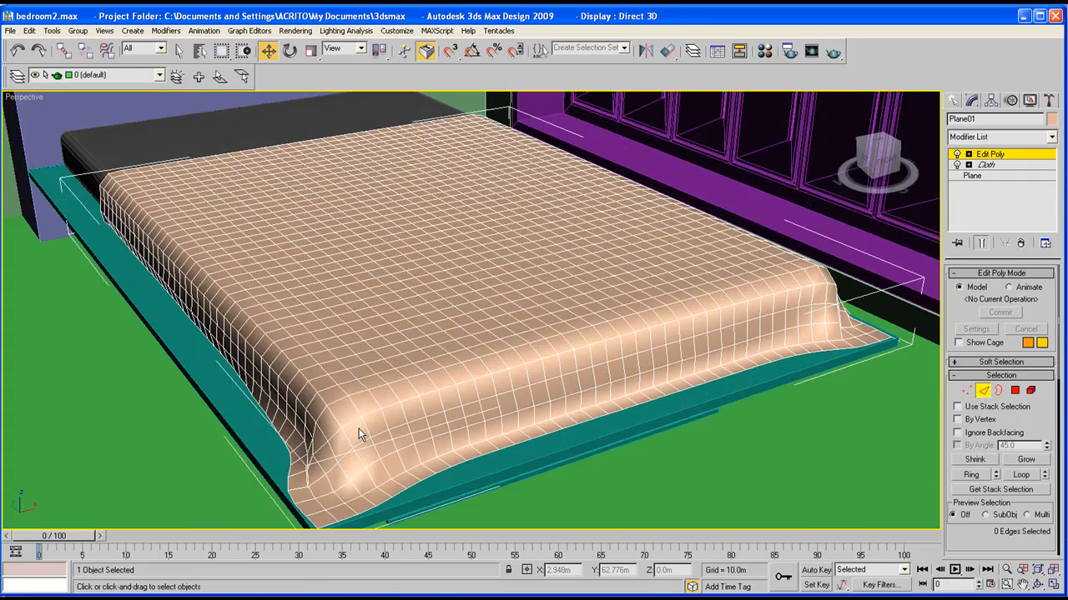
scroll(296, 434, up, 5)
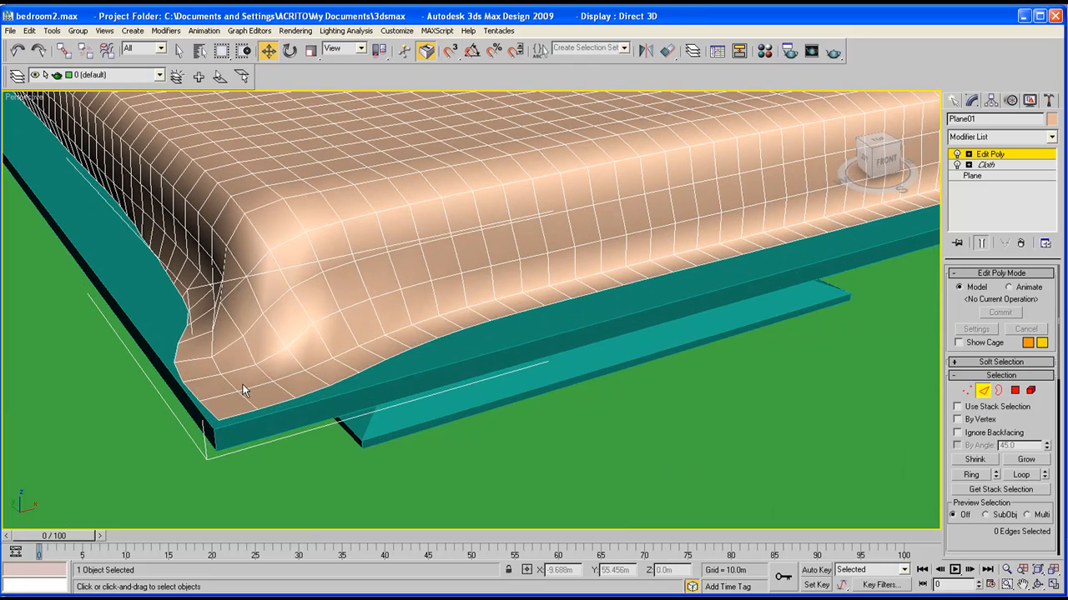
click(249, 386)
ctrl+click(229, 381)
Add two adjoining edges one row in from the hem at the opposite foot corner to the selection
alt+middle_drag(226, 379, 386, 400)
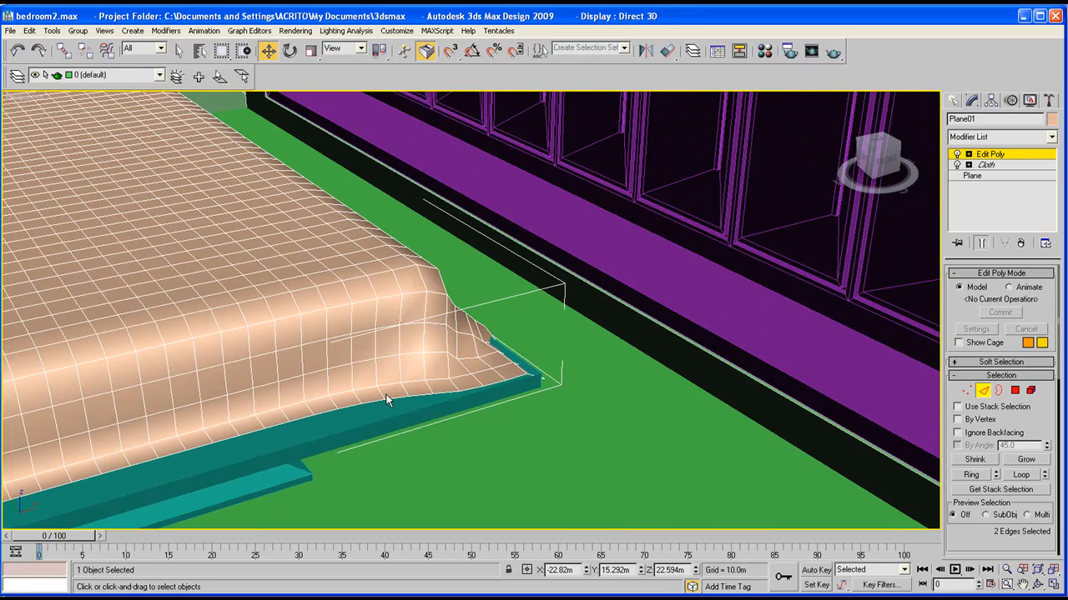
scroll(512, 364, up, 2)
middle_drag(499, 376, 372, 436)
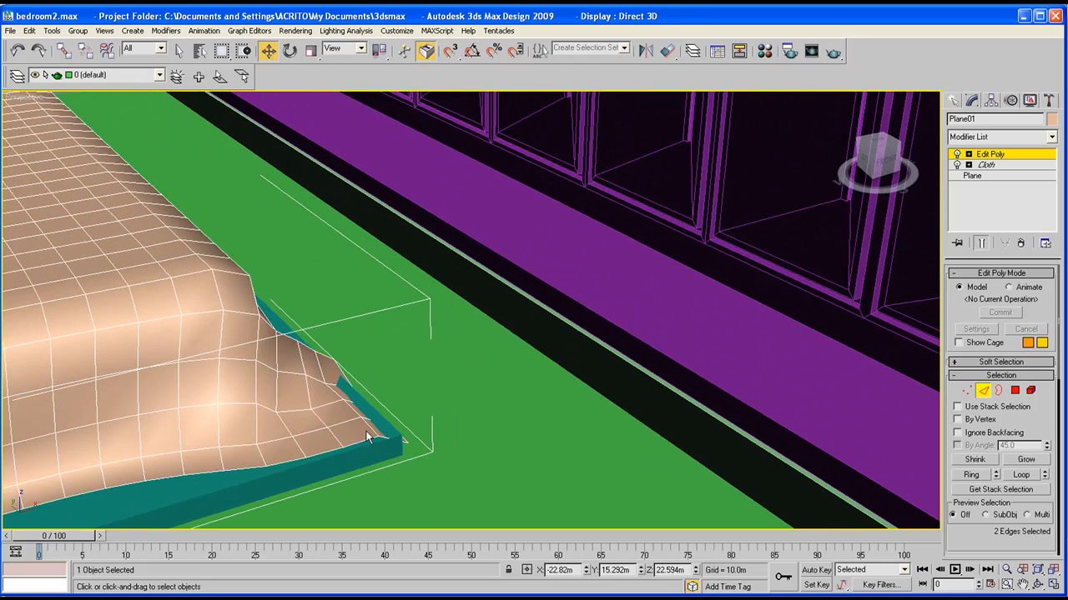
scroll(285, 451, up, 2)
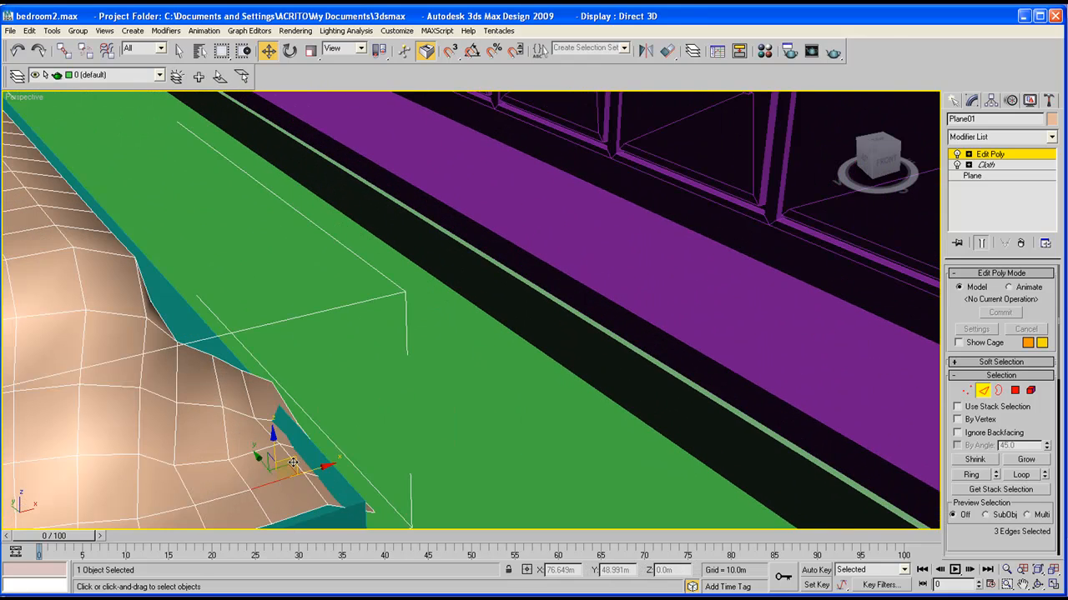
ctrl+click(292, 456)
middle_drag(290, 453, 424, 420)
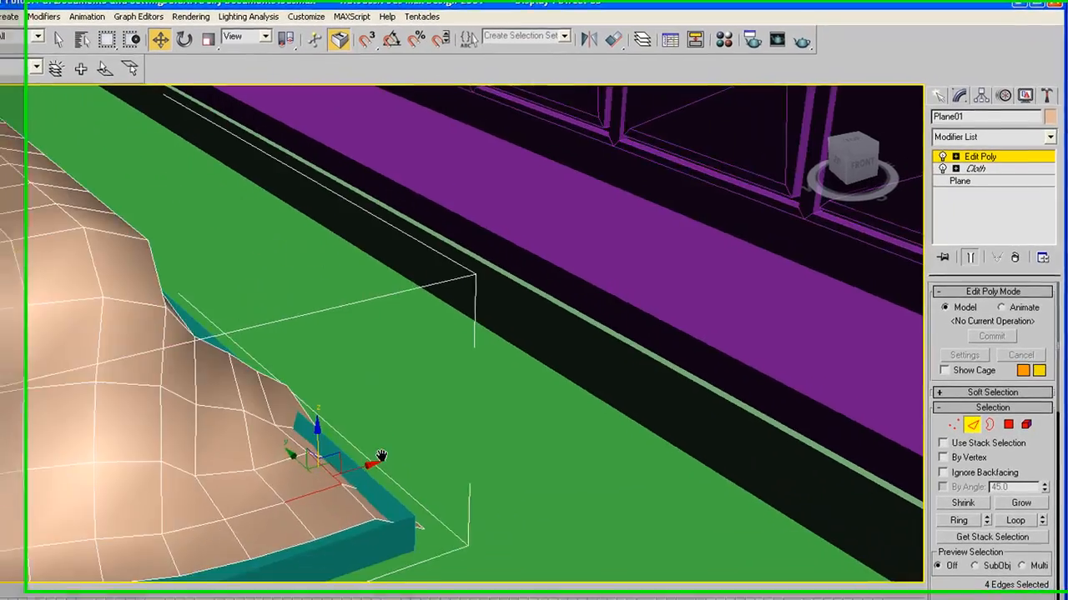
Try a ring selection from the four edges, undo it, and extend them to full edge loops instead
scroll(364, 421, down, 3)
middle_drag(248, 458, 531, 422)
scroll(531, 422, down, 2)
middle_drag(401, 424, 508, 358)
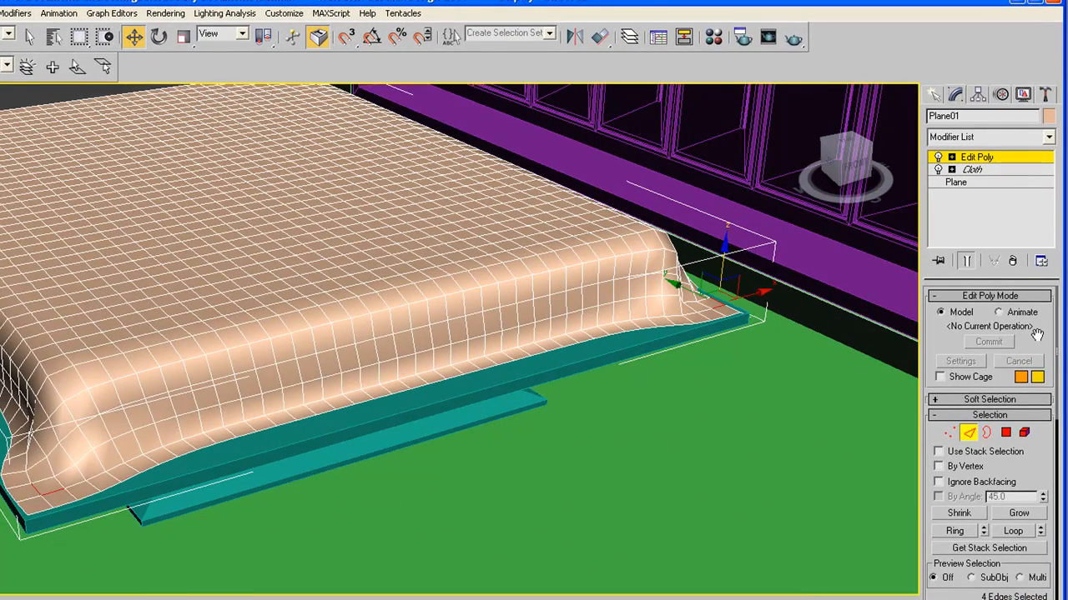
click(955, 532)
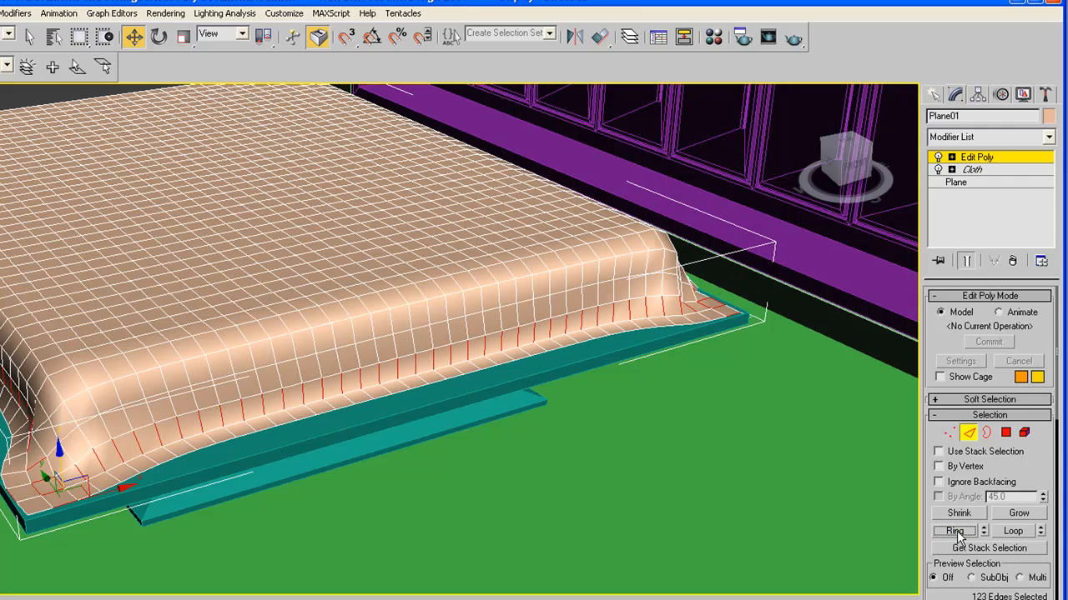
key(ctrl+z)
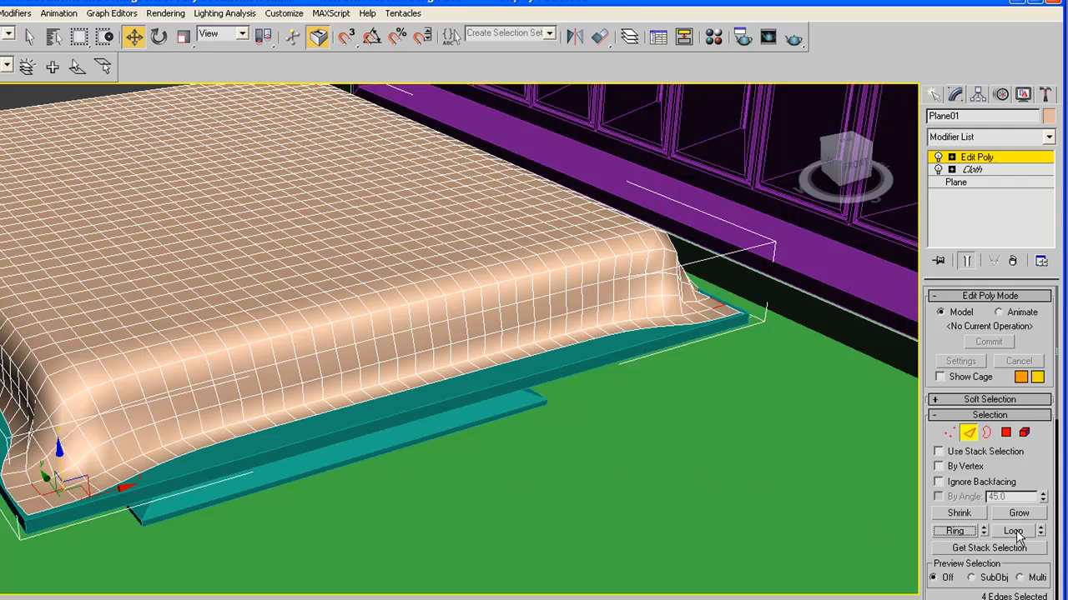
click(1013, 531)
Examine the selected edge loops around both foot corners of the cover
alt+middle_drag(226, 464, 350, 375)
scroll(350, 375, up, 3)
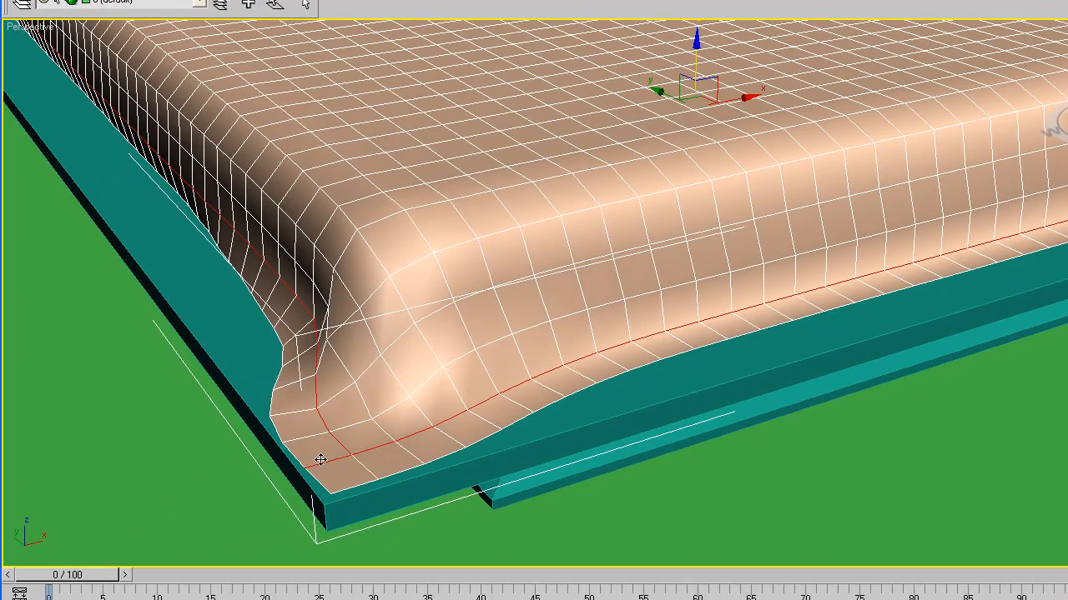
mouse_move(673, 355)
middle_down()
mouse_move(270, 448)
mouse_move(167, 492)
middle_up()
middle_drag(653, 367, 372, 459)
scroll(614, 390, up, 2)
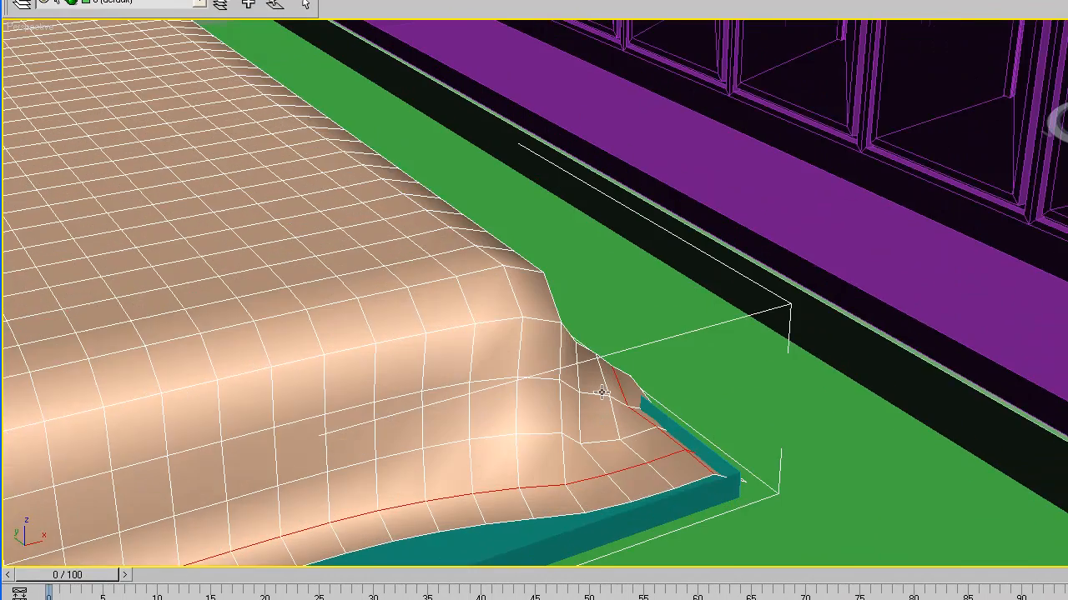
middle_drag(685, 472, 434, 475)
scroll(421, 481, up, 2)
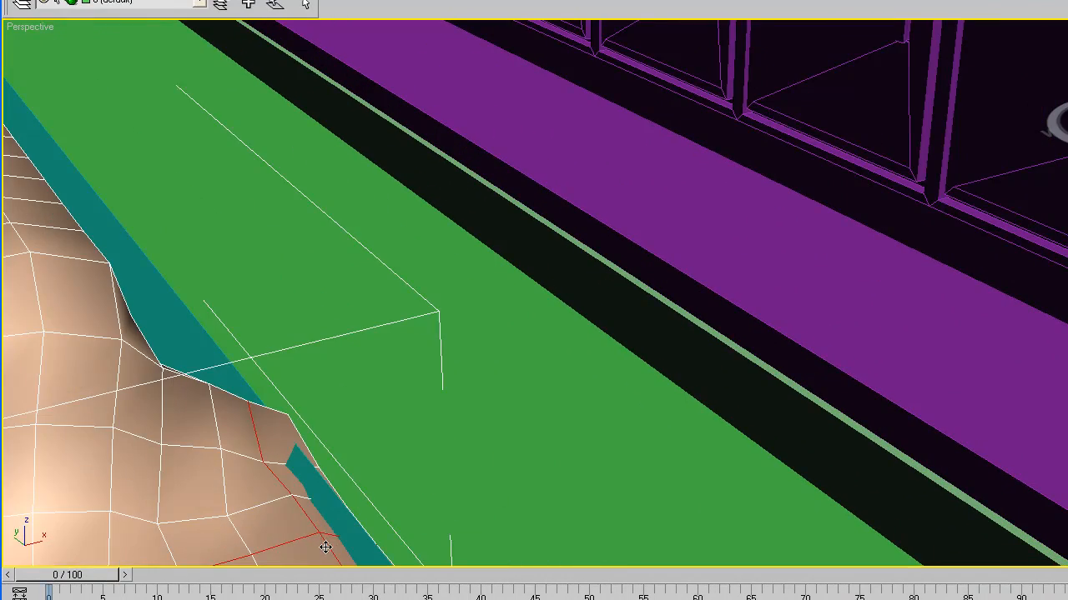
scroll(326, 534, down, 4)
middle_drag(326, 467, 712, 334)
middle_drag(587, 297, 759, 225)
drag(1045, 432, 1032, 227)
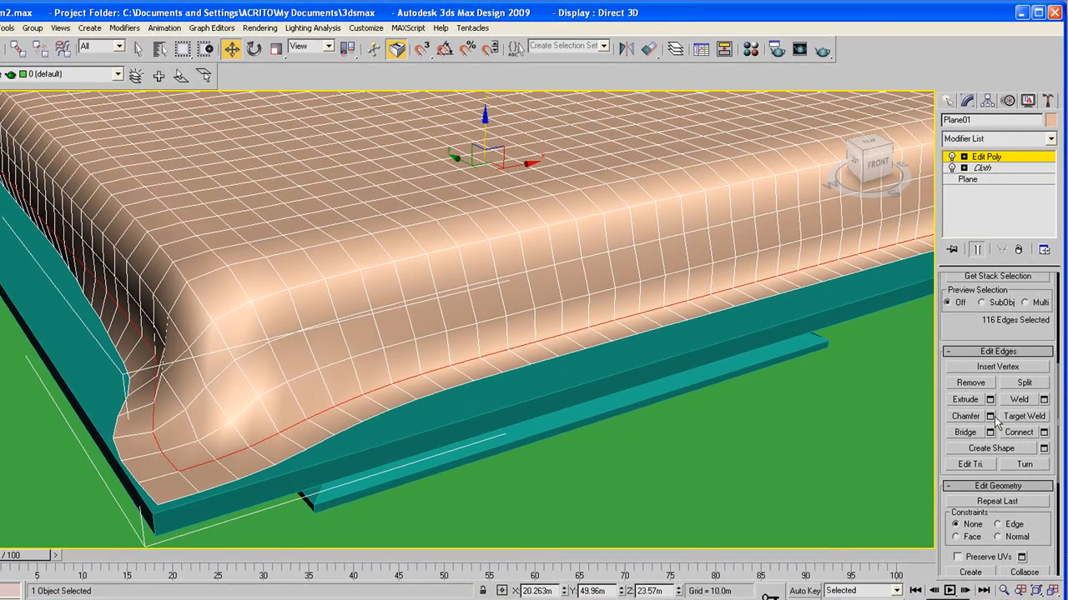
click(990, 416)
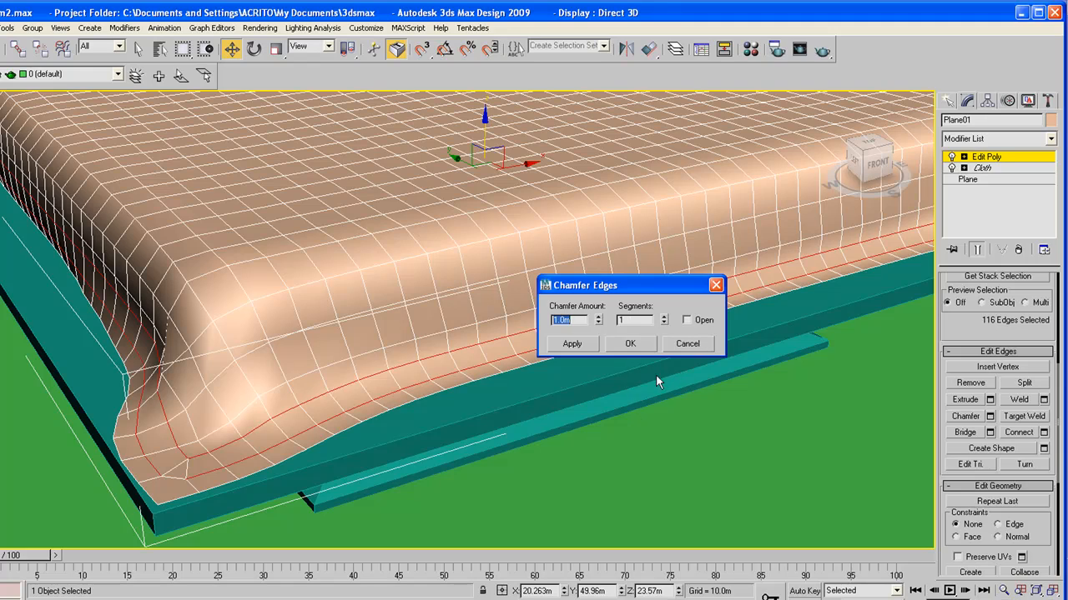
click(686, 344)
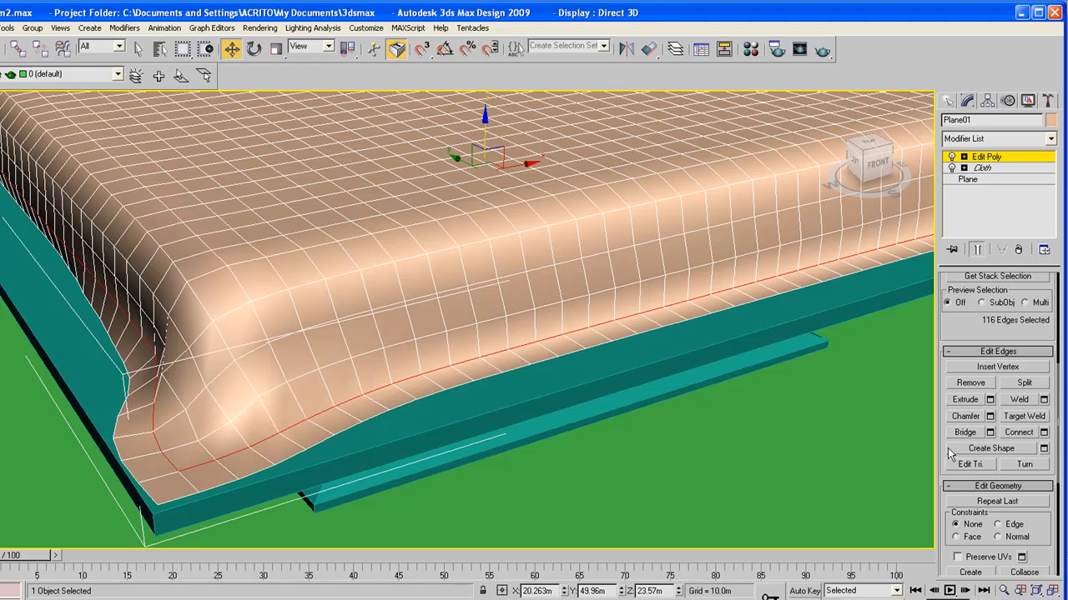
Extrude the selected edge loops along the hem with a height of 0.37 m and a base width of 0.45 m
click(990, 400)
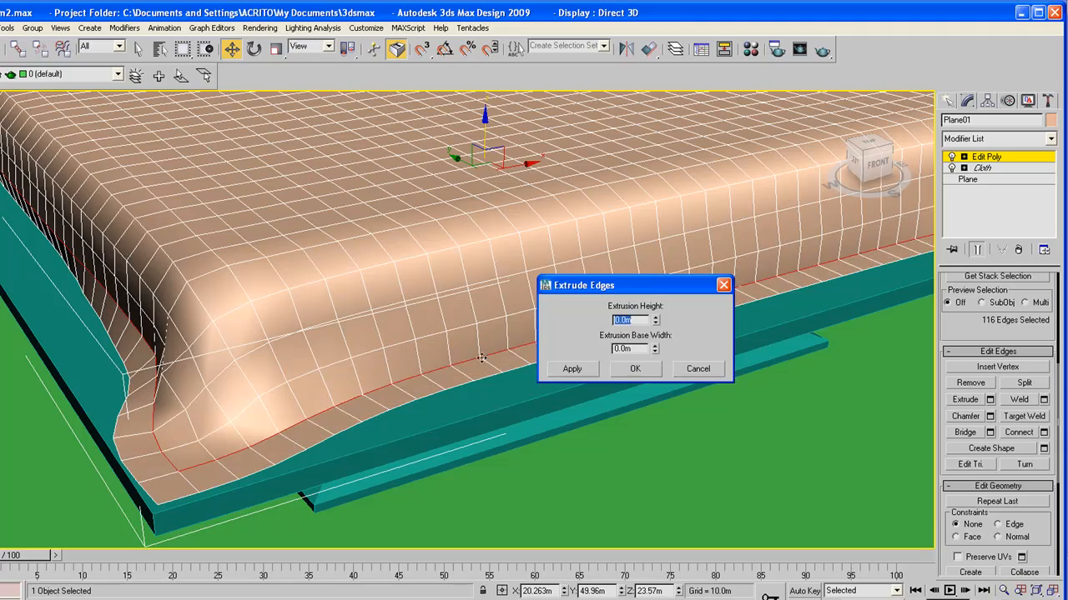
drag(656, 321, 653, 312)
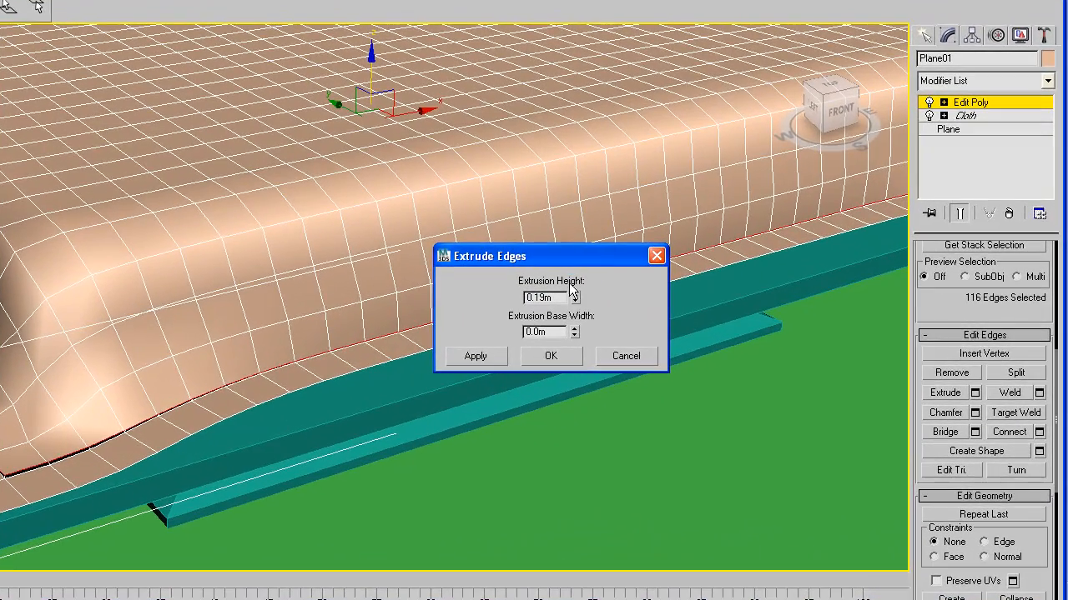
drag(573, 327, 575, 279)
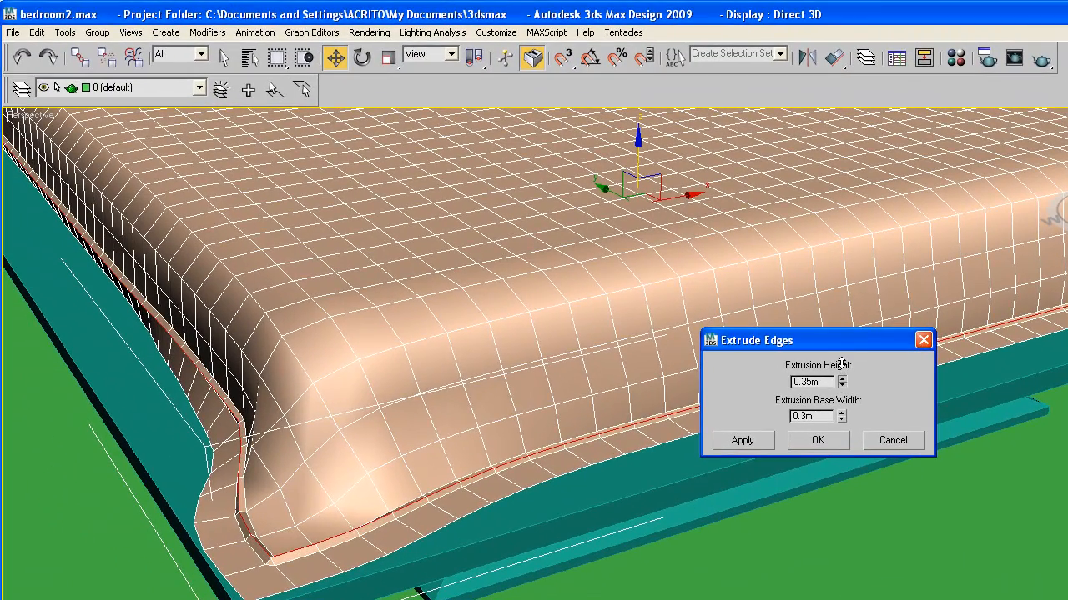
drag(842, 363, 841, 361)
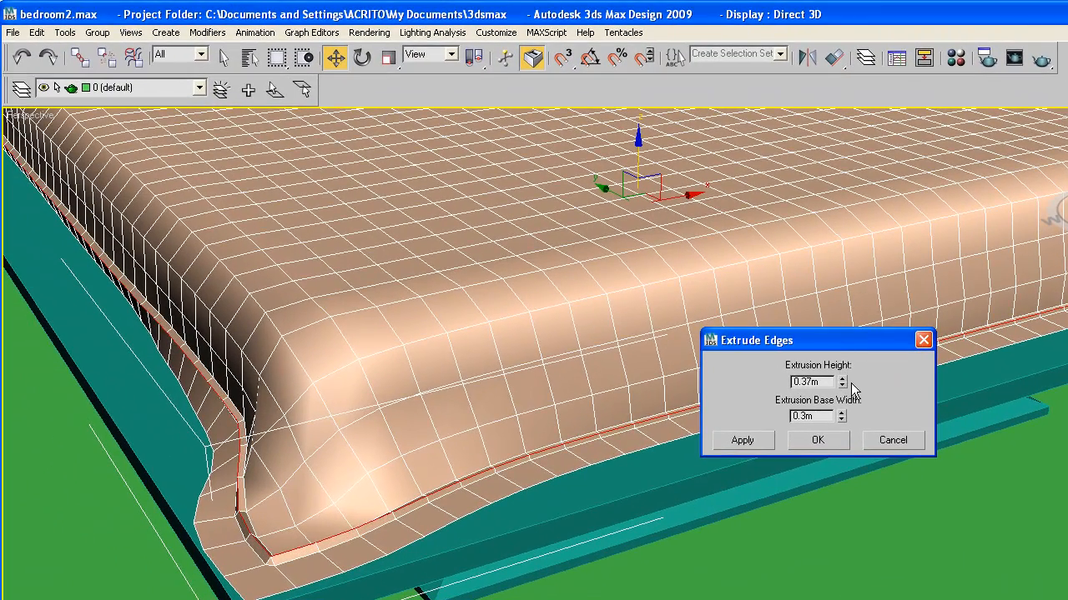
drag(843, 411, 842, 399)
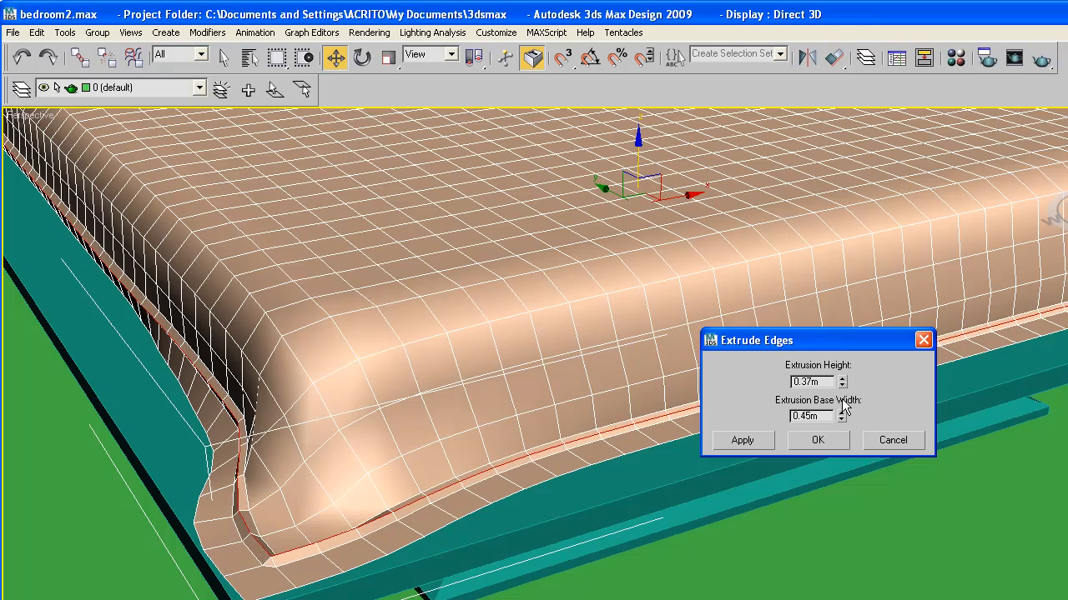
click(826, 447)
Extrude the same hem edges once more, keeping the 0.37 m height and 0.45 m base width
middle_drag(635, 371, 643, 451)
scroll(708, 410, down, 3)
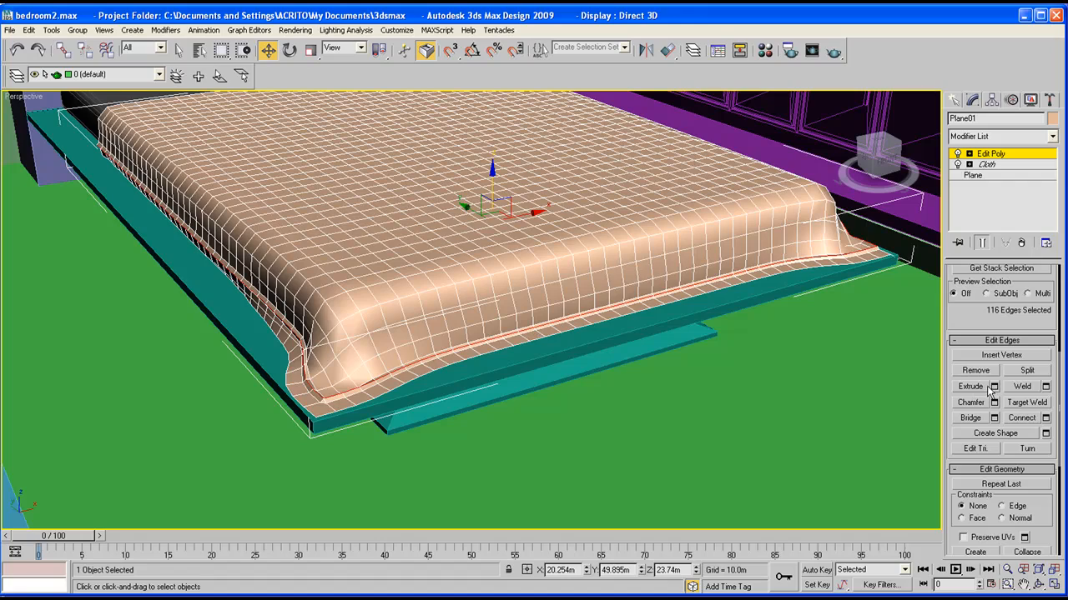
click(994, 387)
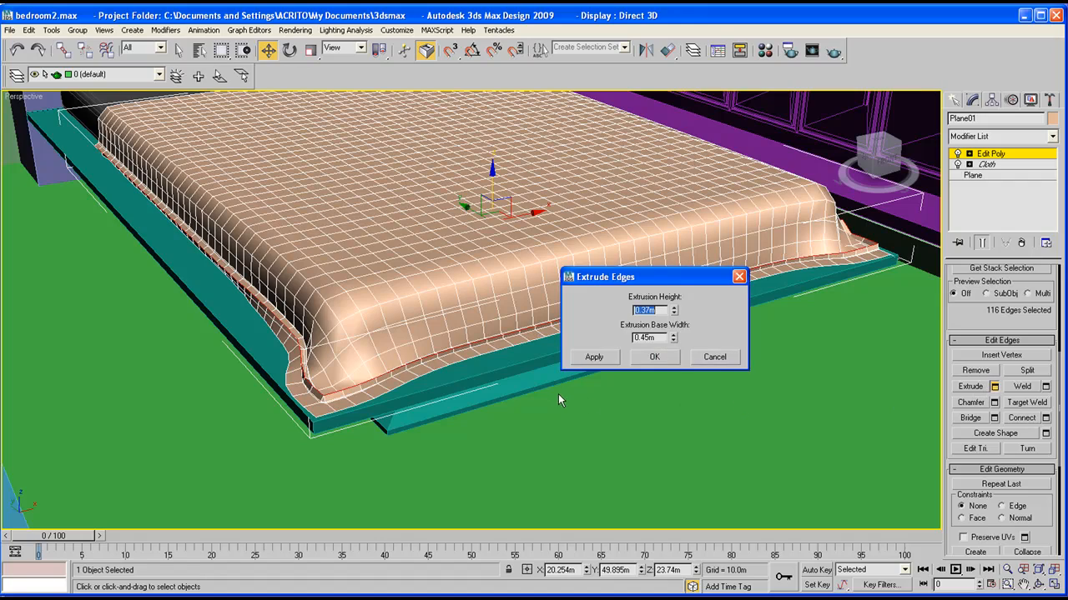
click(654, 357)
scroll(501, 364, up, 2)
scroll(576, 342, down, 2)
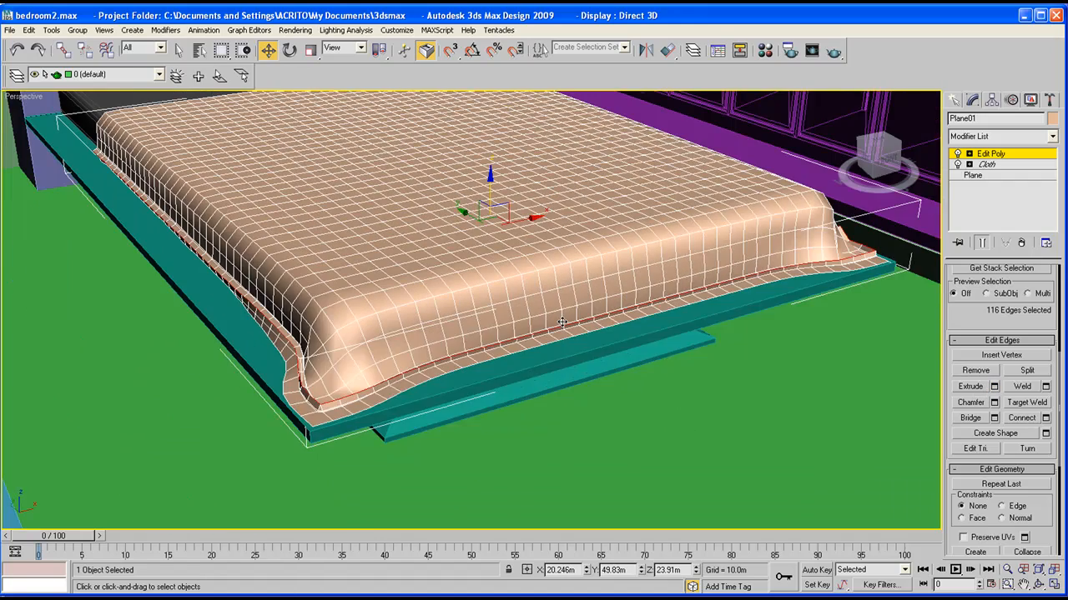
middle_drag(562, 322, 510, 389)
Add a Shell modifier to the mattress (ChamferBox01) and set its inner and outer amounts to 0
click(952, 100)
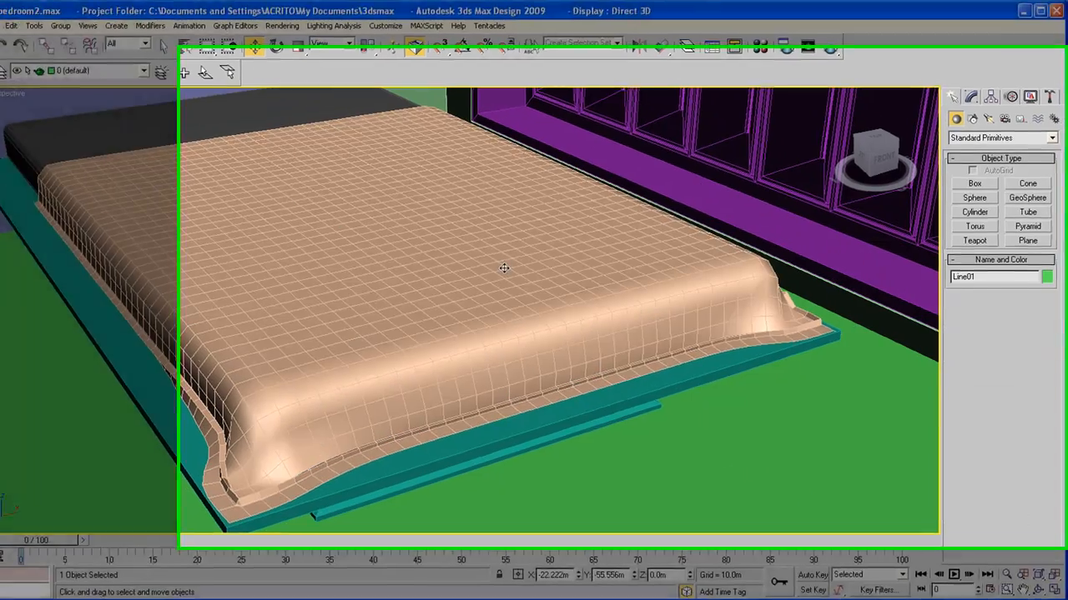
click(504, 268)
click(971, 96)
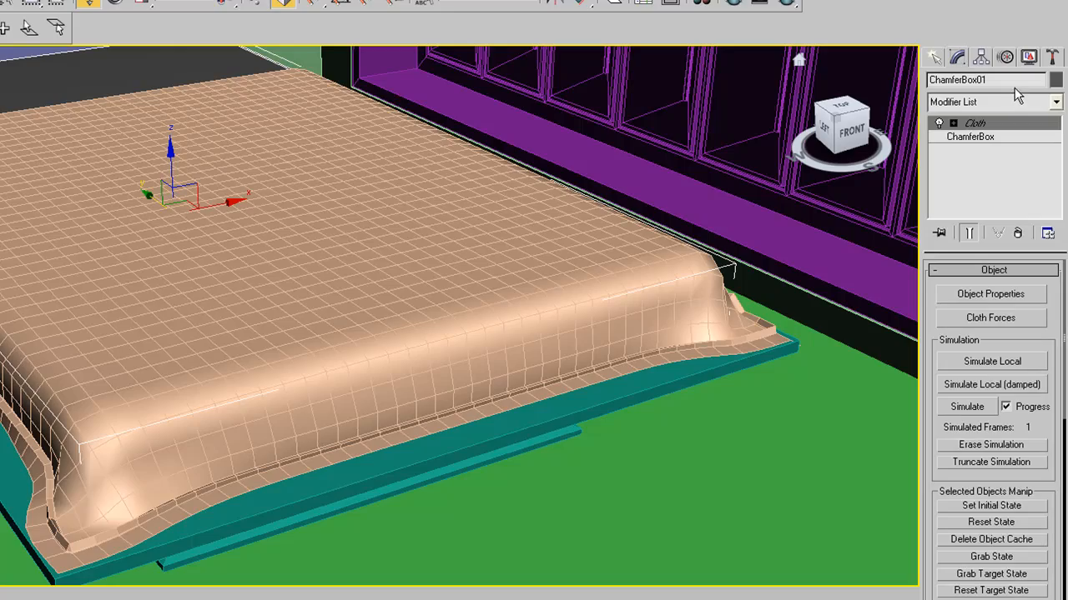
click(1015, 101)
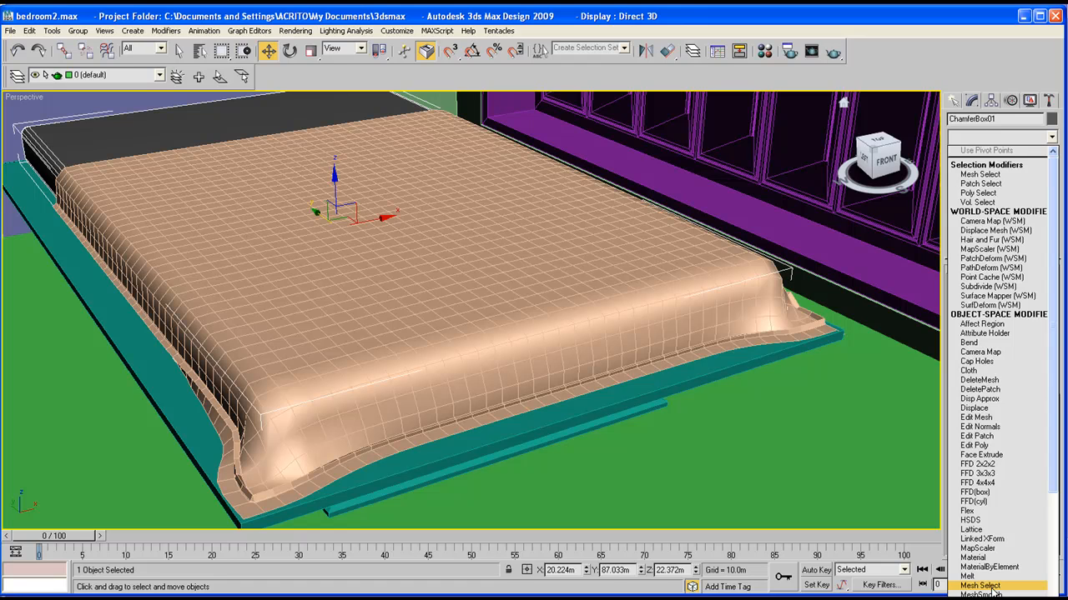
text(sh)
key(Return)
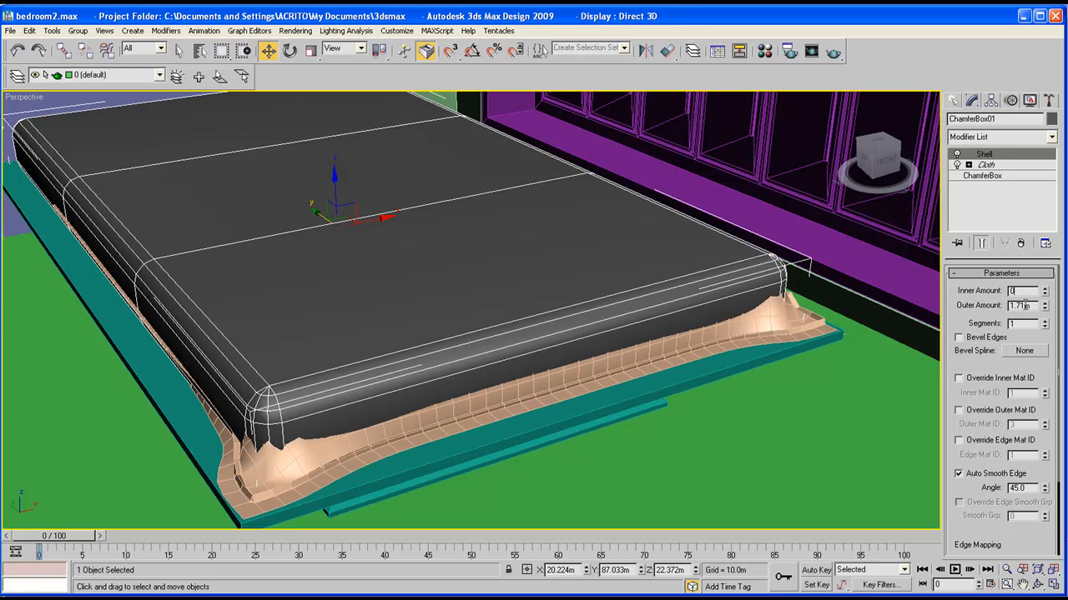
key(Return)
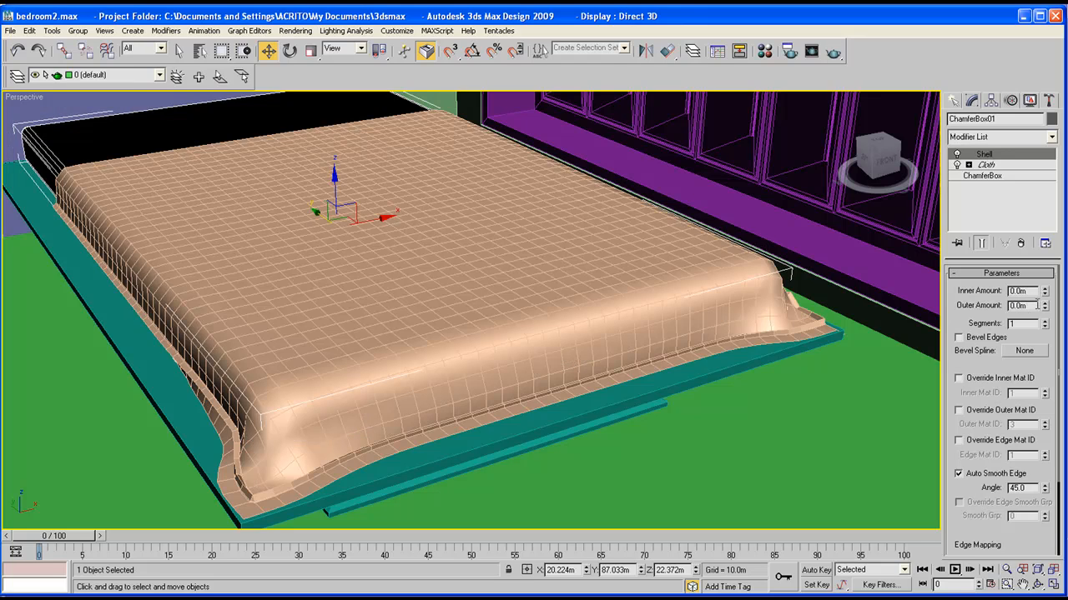
Set the Shell's inner amount to 0.32 m, try an outer amount of 0.79 m, and reset the outer amount to 0
click(1045, 288)
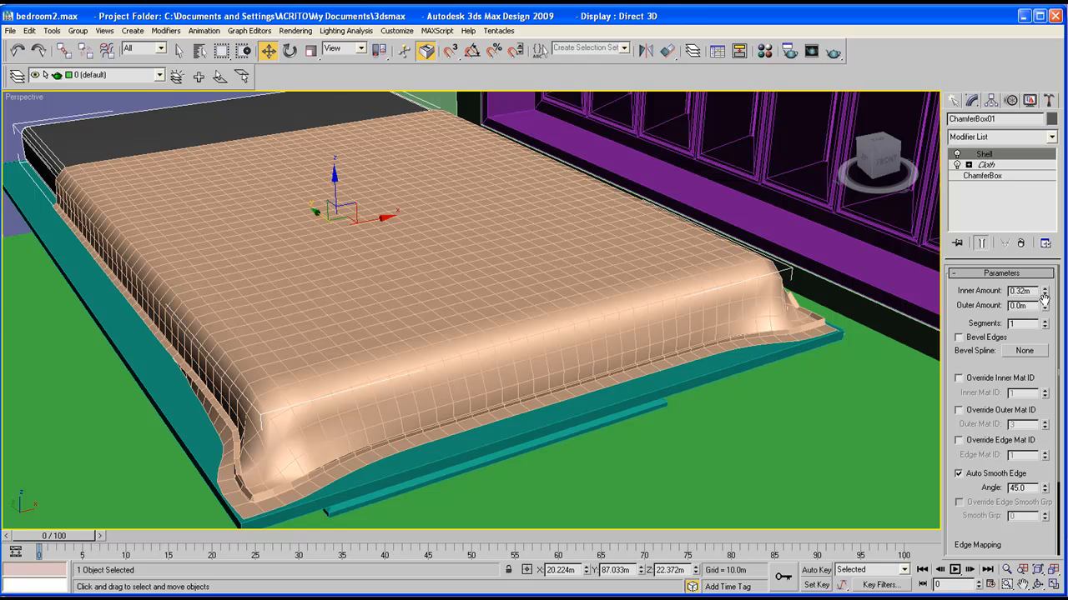
drag(1045, 309, 1057, 258)
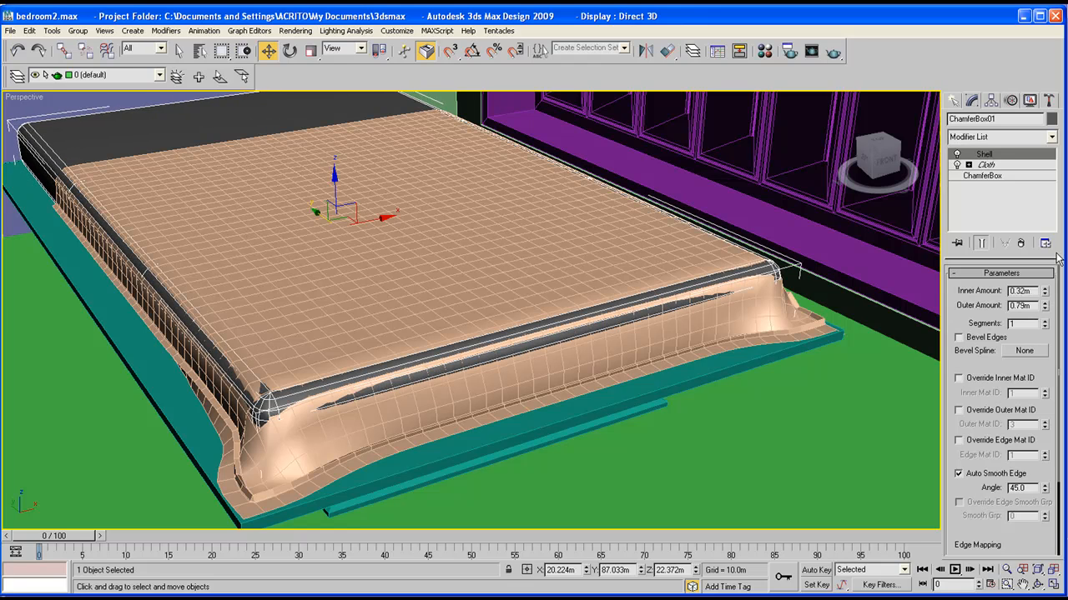
right_click(1046, 307)
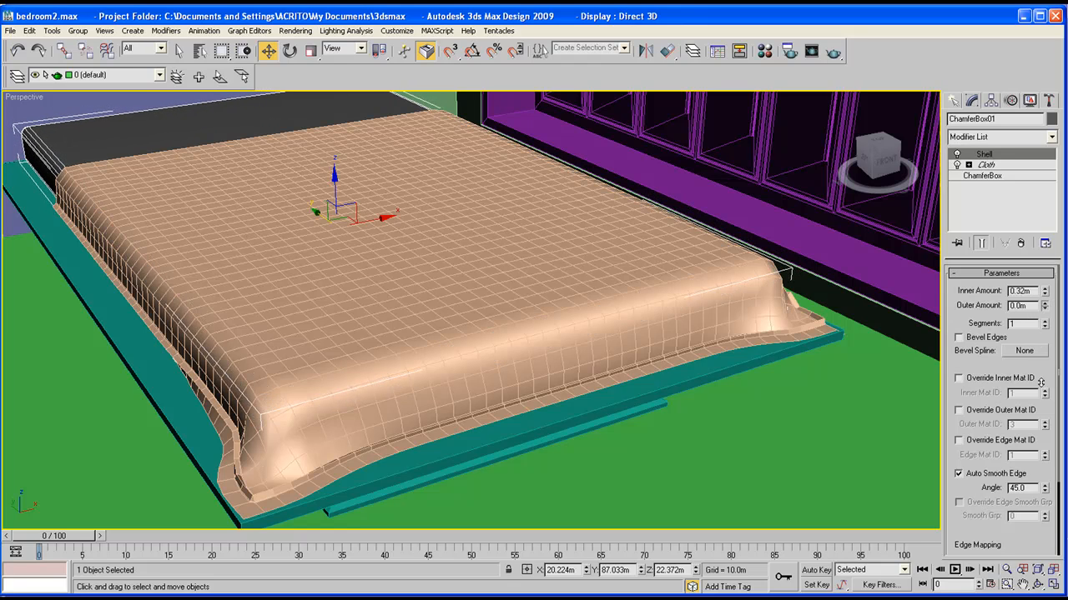
Try a Shell modifier on the cloth cover (Plane01), vary its thickness amounts, and remove the modifier
click(1050, 136)
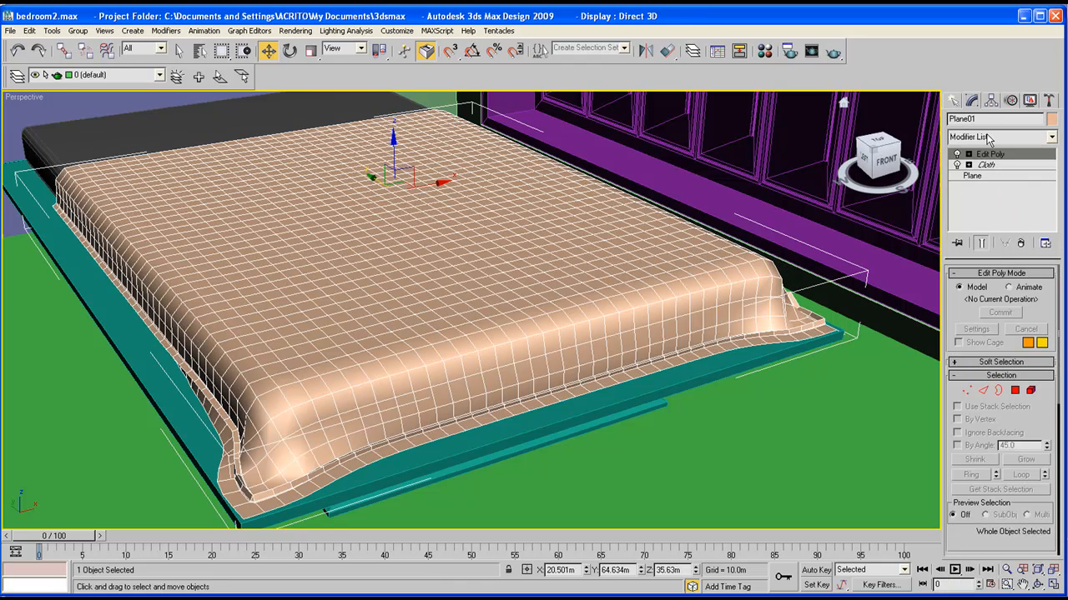
click(987, 139)
scroll(984, 534, up, 3)
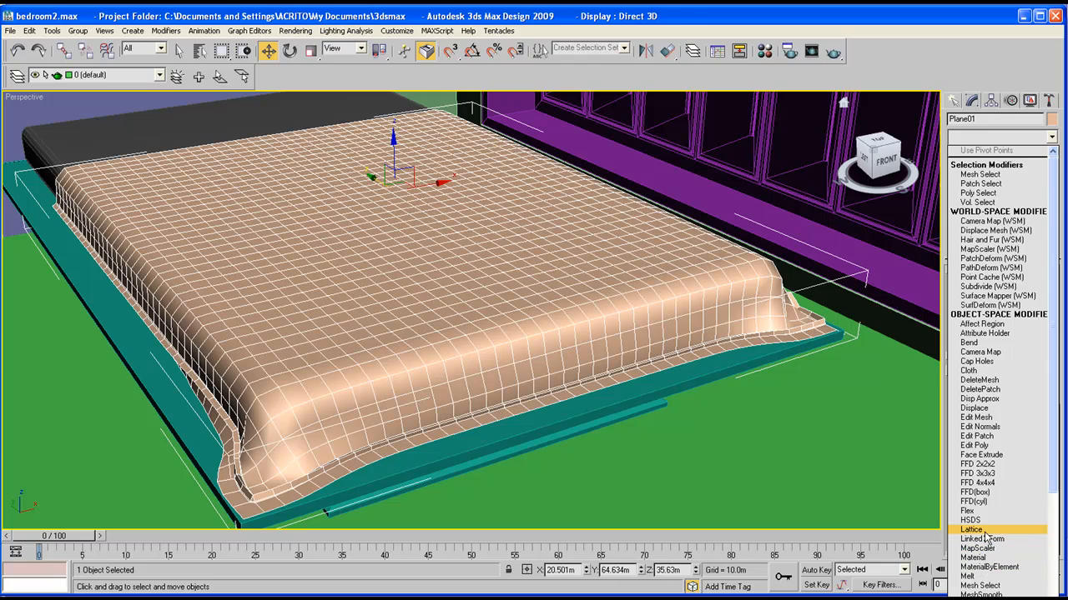
key(s)
key(s)
key(Return)
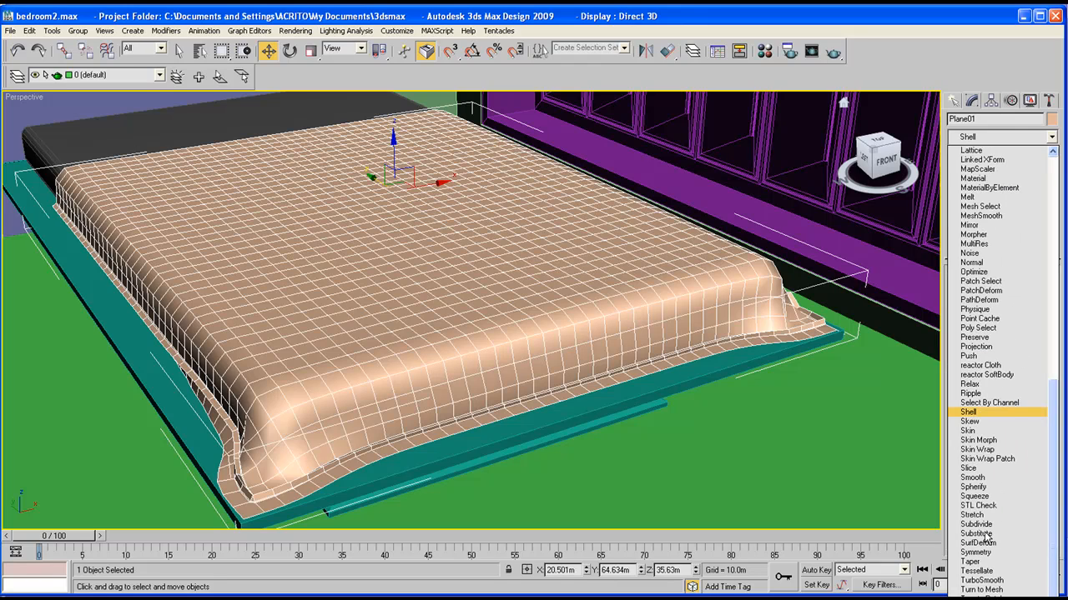
drag(1044, 295, 1039, 380)
mouse_move(1035, 288)
mouse_down()
mouse_move(1036, 253)
mouse_move(1034, 293)
mouse_move(1045, 292)
mouse_move(1040, 251)
mouse_up()
middle_drag(546, 297, 534, 278)
click(1020, 243)
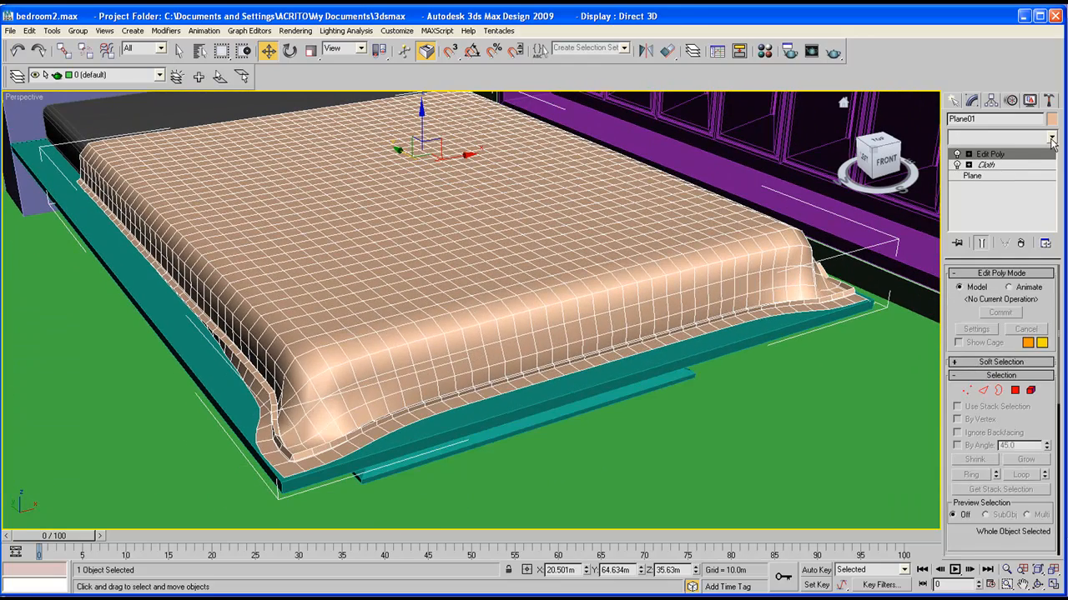
Add a MeshSmooth modifier on top of Edit Poly to the cloth cover (Plane01)
click(1051, 138)
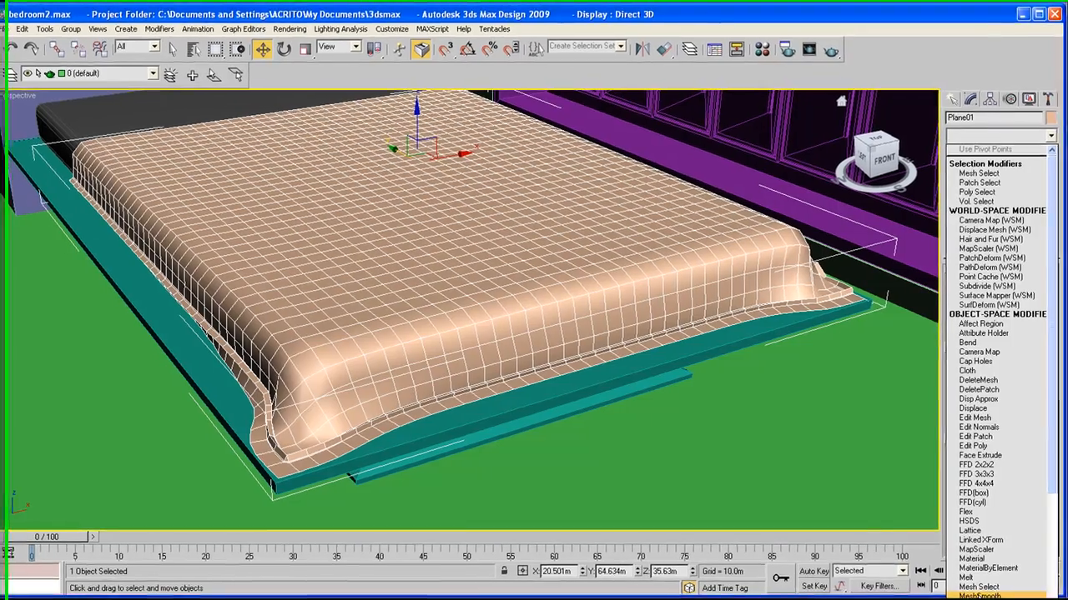
click(981, 595)
scroll(434, 372, up, 8)
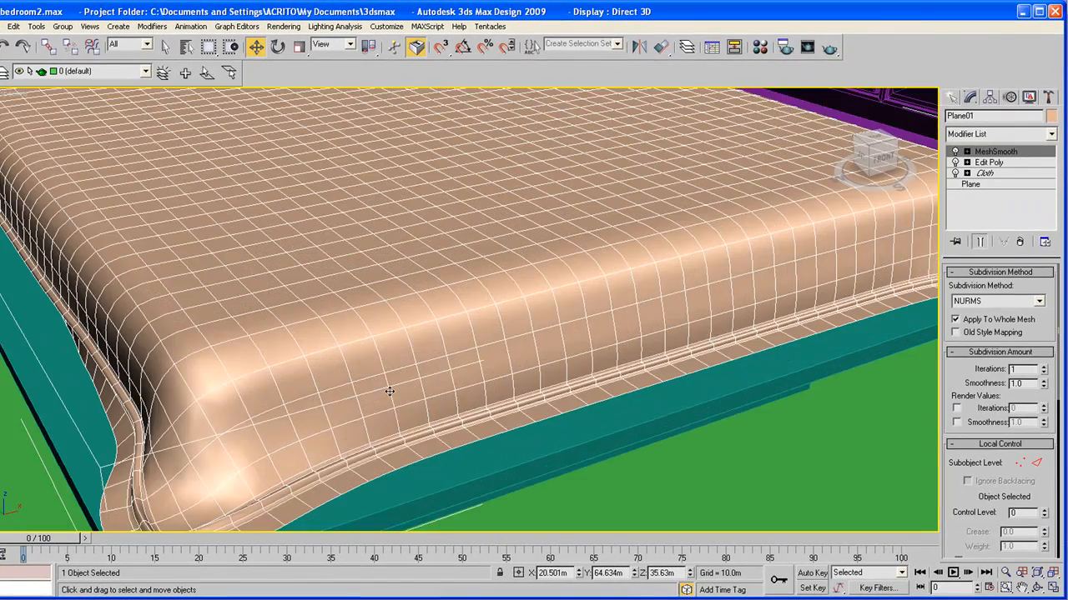
Examine the cover's hem and corners up close, comparing the mesh with MeshSmooth switched off and on
scroll(447, 338, down, 6)
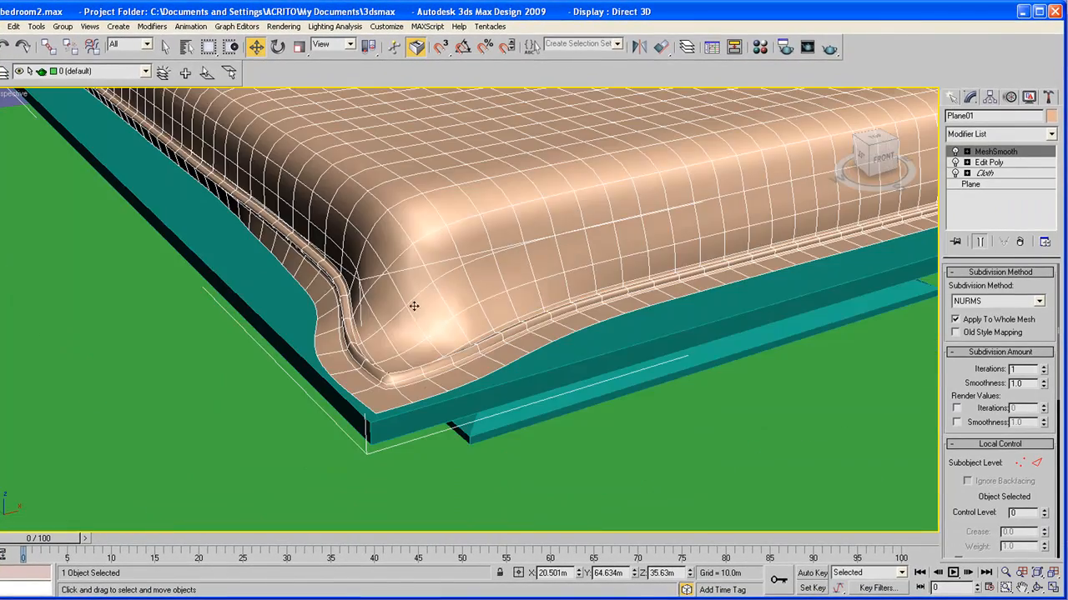
middle_drag(415, 307, 391, 329)
scroll(367, 352, up, 5)
scroll(446, 306, down, 4)
middle_drag(464, 302, 381, 339)
scroll(381, 338, down, 3)
middle_drag(515, 305, 580, 332)
scroll(592, 329, up, 3)
middle_drag(686, 298, 449, 358)
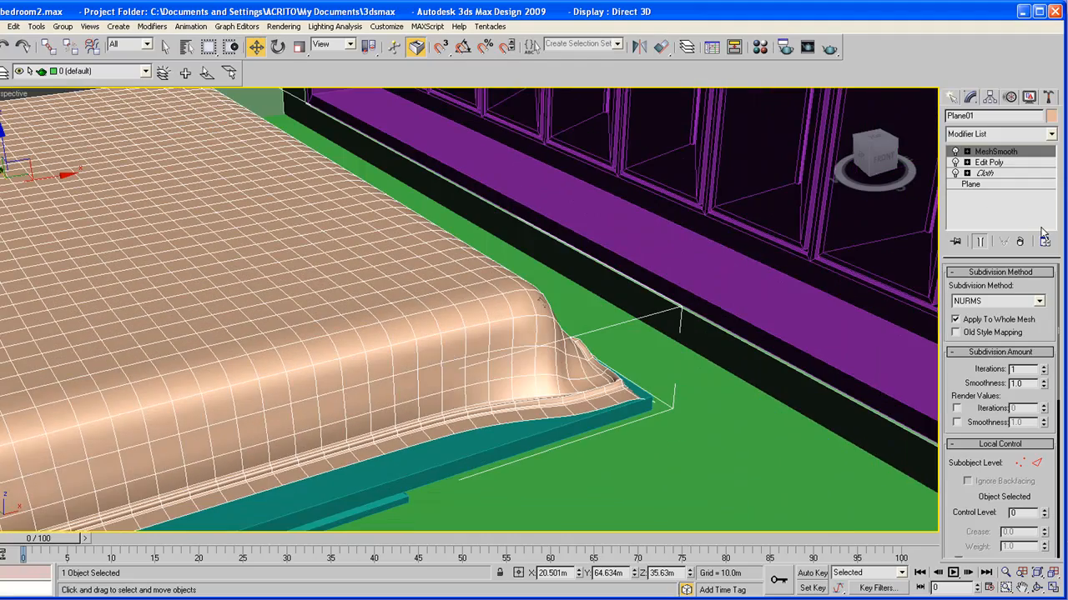
click(955, 152)
click(955, 152)
click(954, 152)
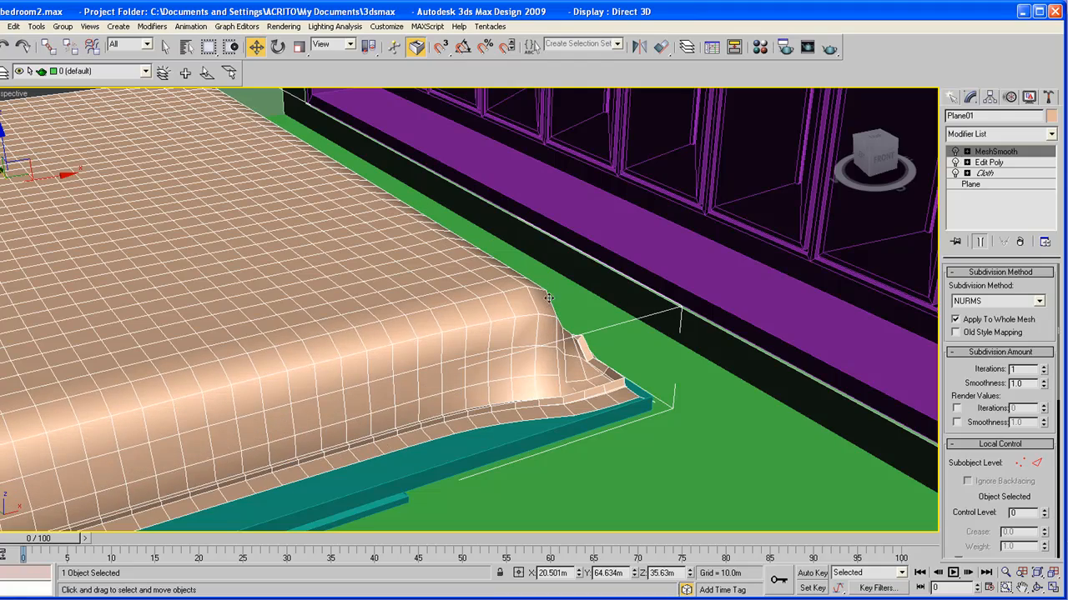
click(955, 152)
Set the cover's MeshSmooth subdivision iterations to 2
middle_drag(672, 307, 913, 246)
scroll(614, 303, down, 3)
middle_drag(444, 327, 578, 291)
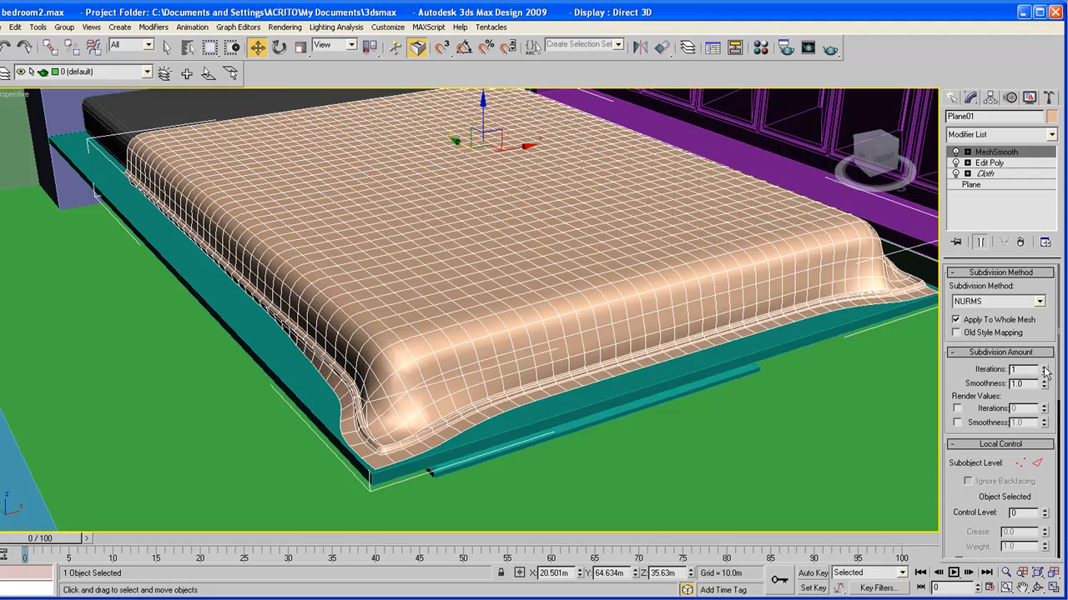
middle_drag(571, 320, 523, 334)
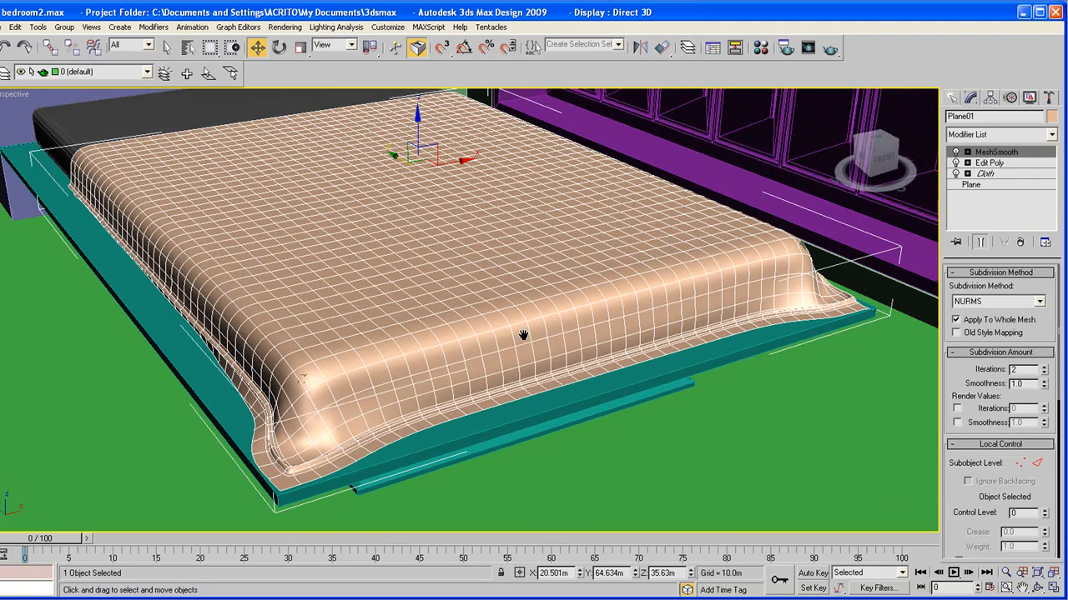
Review the covered bed from several angles and compare it with the bedroom reference render
click(1037, 588)
drag(464, 280, 566, 311)
drag(682, 264, 710, 239)
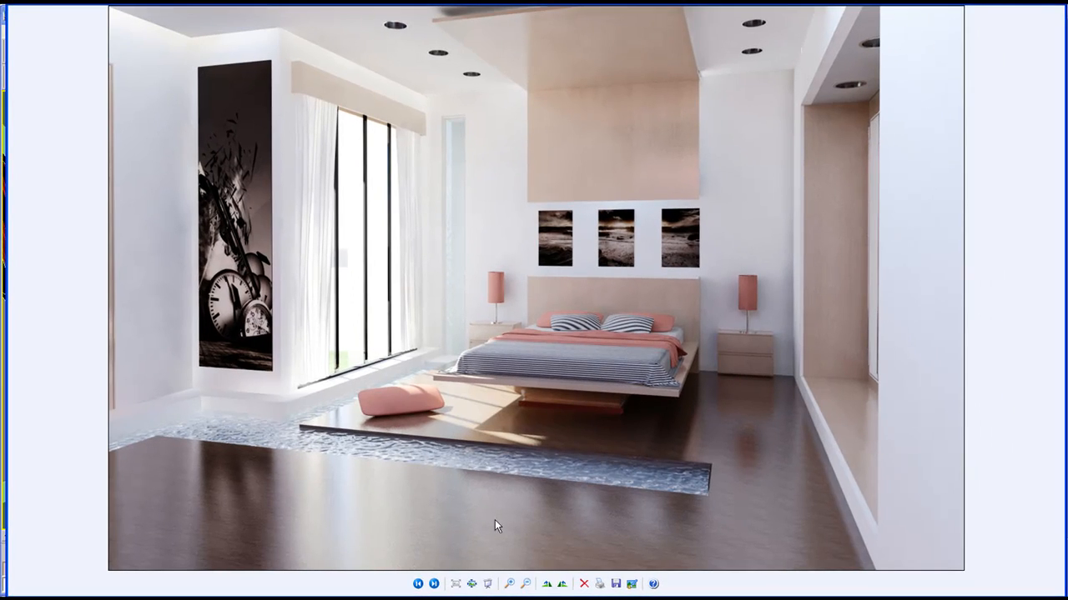
key(Right)
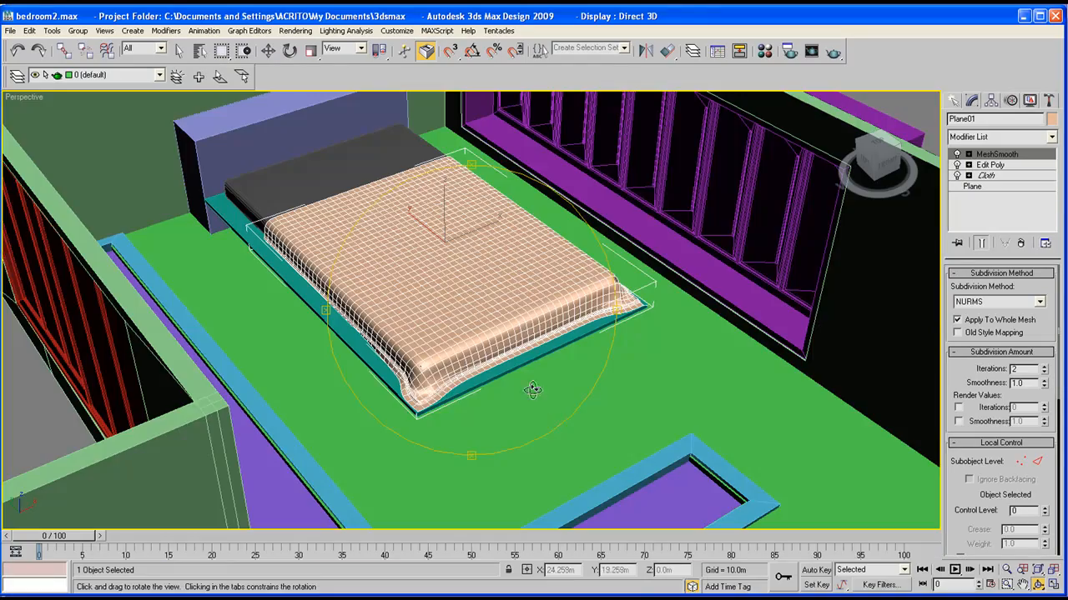
drag(529, 386, 518, 359)
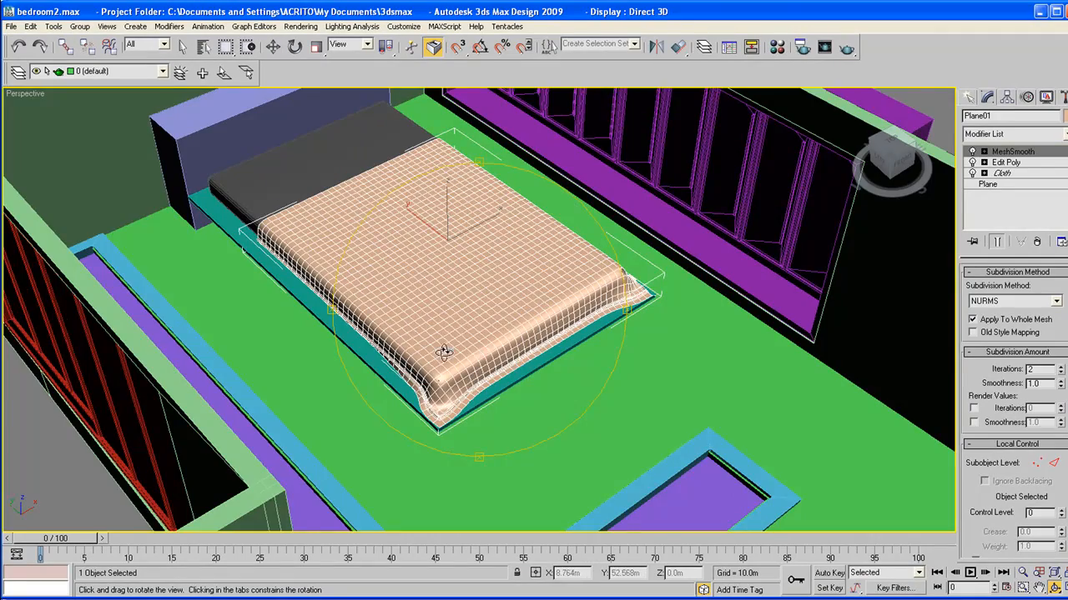
drag(444, 351, 489, 297)
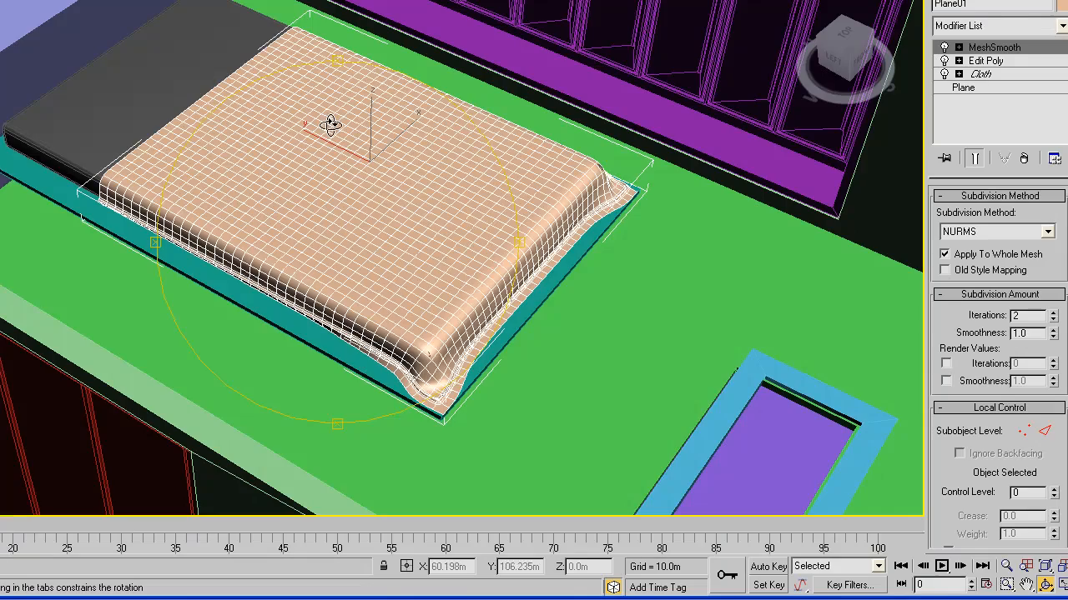
drag(334, 125, 352, 234)
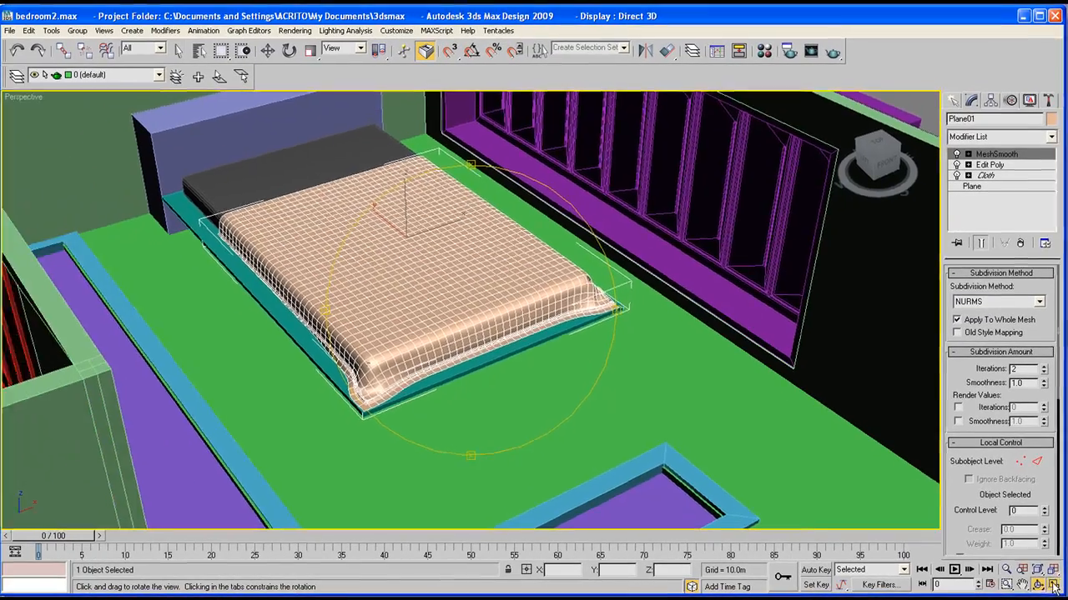
In the Left view, draw an open, folded zigzag spline with straight corner points above the head half of the bed
key(alt+w)
click(119, 448)
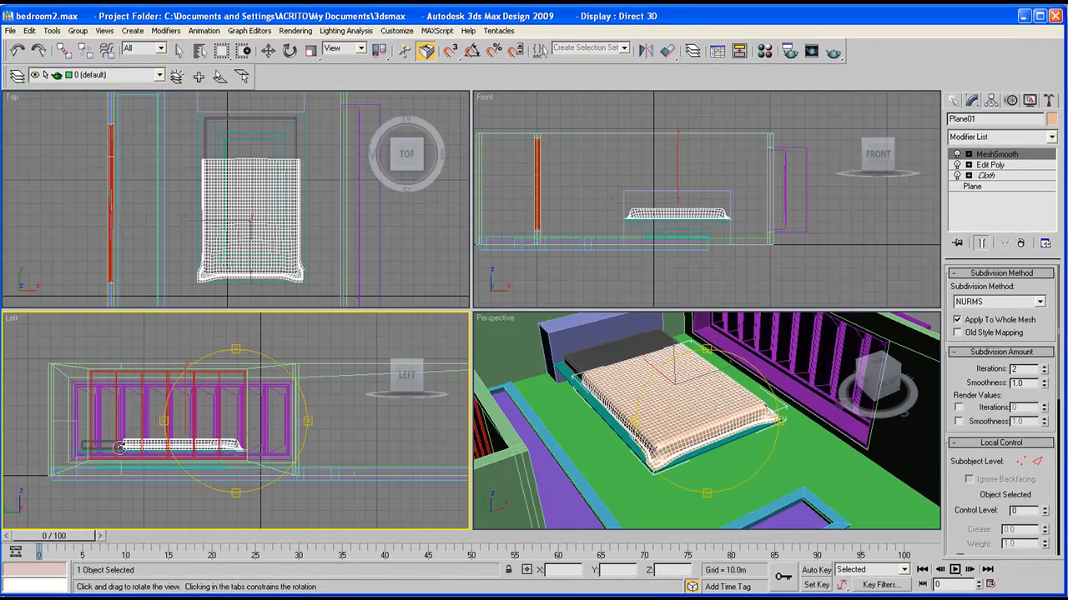
key(alt+w)
middle_drag(279, 368, 364, 387)
scroll(408, 375, up, 3)
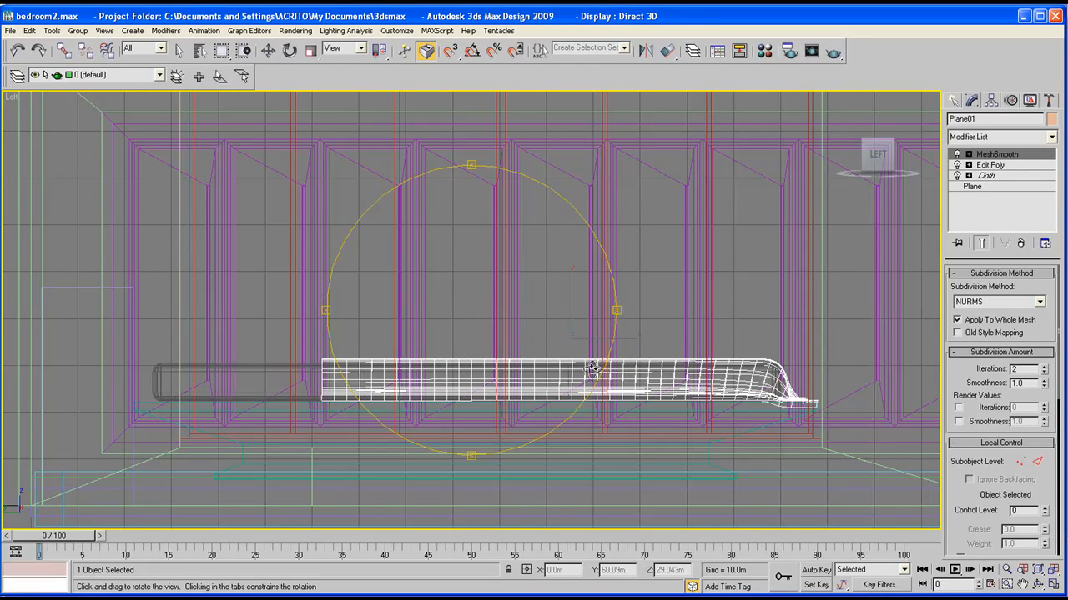
click(133, 30)
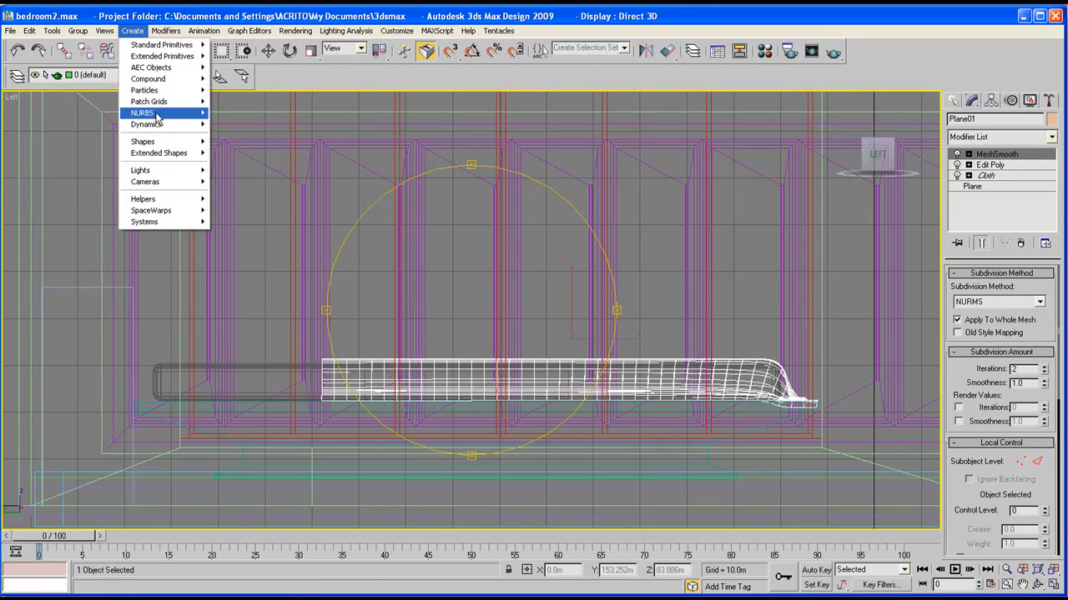
mouse_move(146, 142)
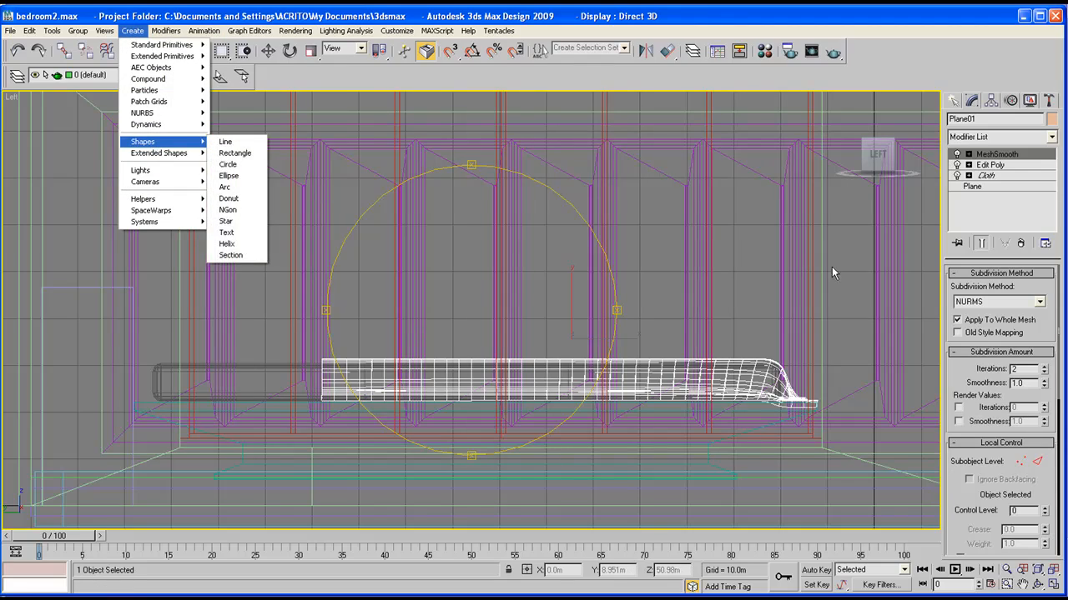
click(954, 105)
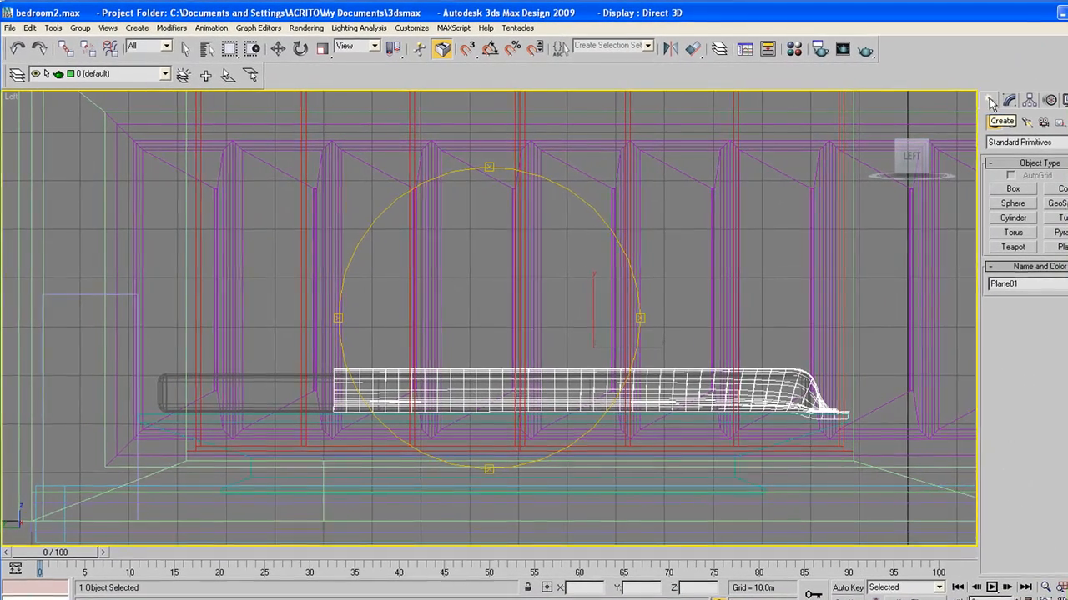
click(1013, 123)
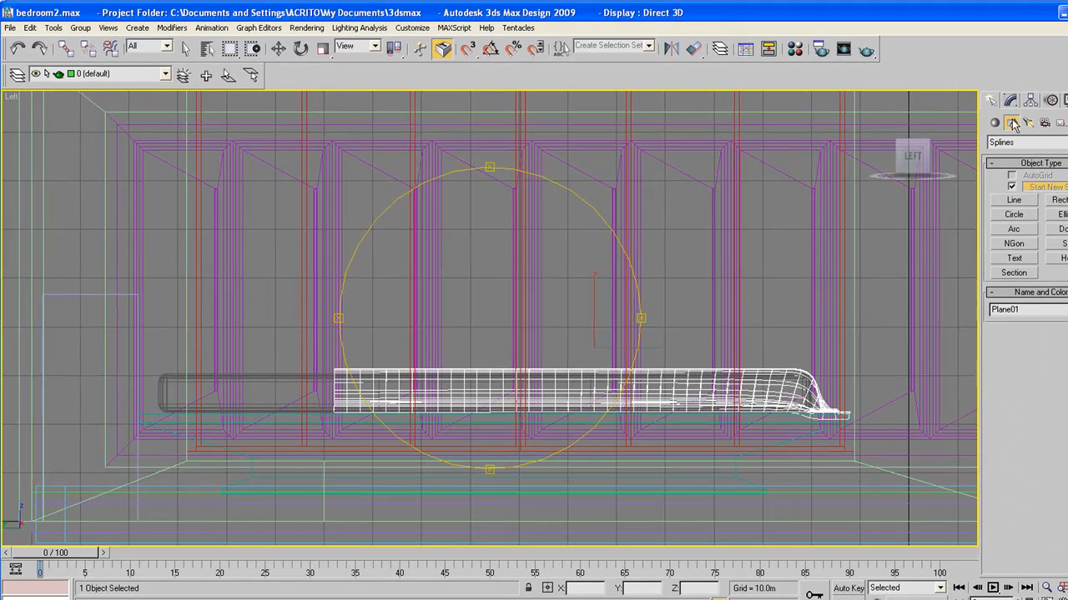
click(1015, 204)
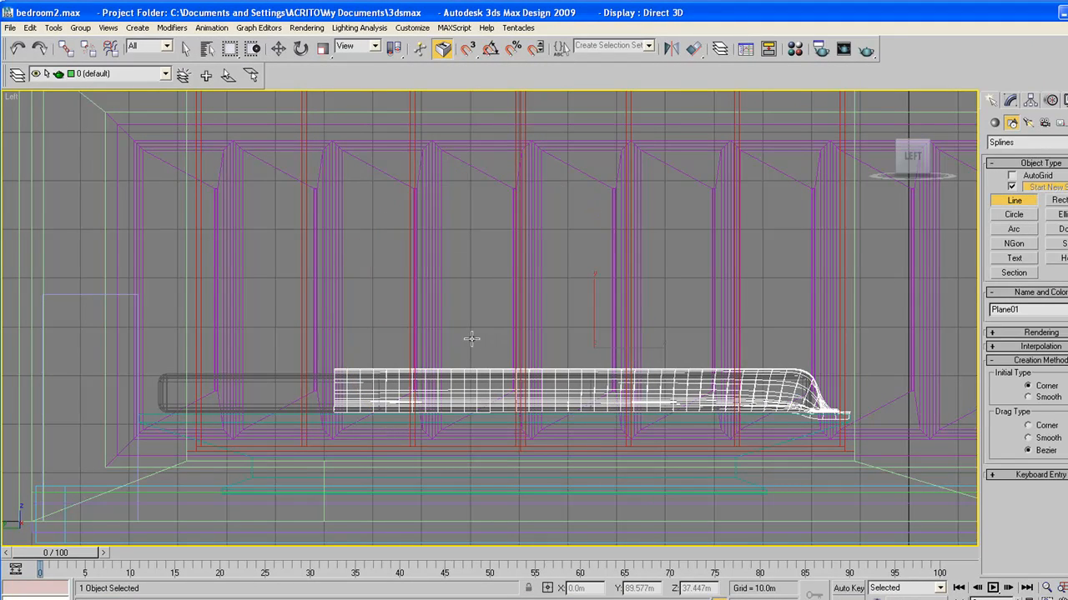
click(471, 339)
click(433, 330)
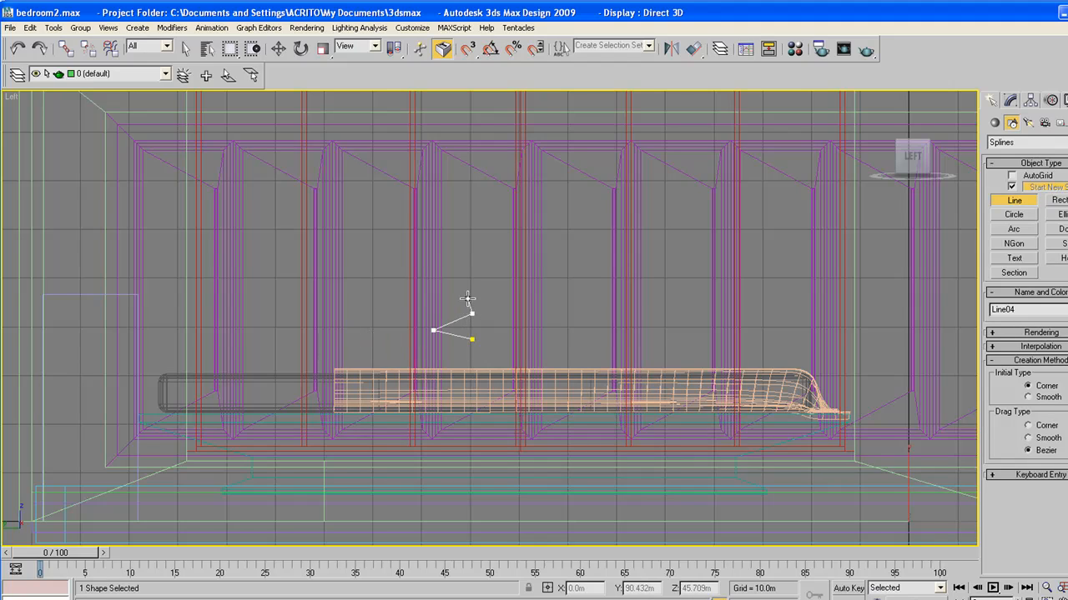
click(467, 290)
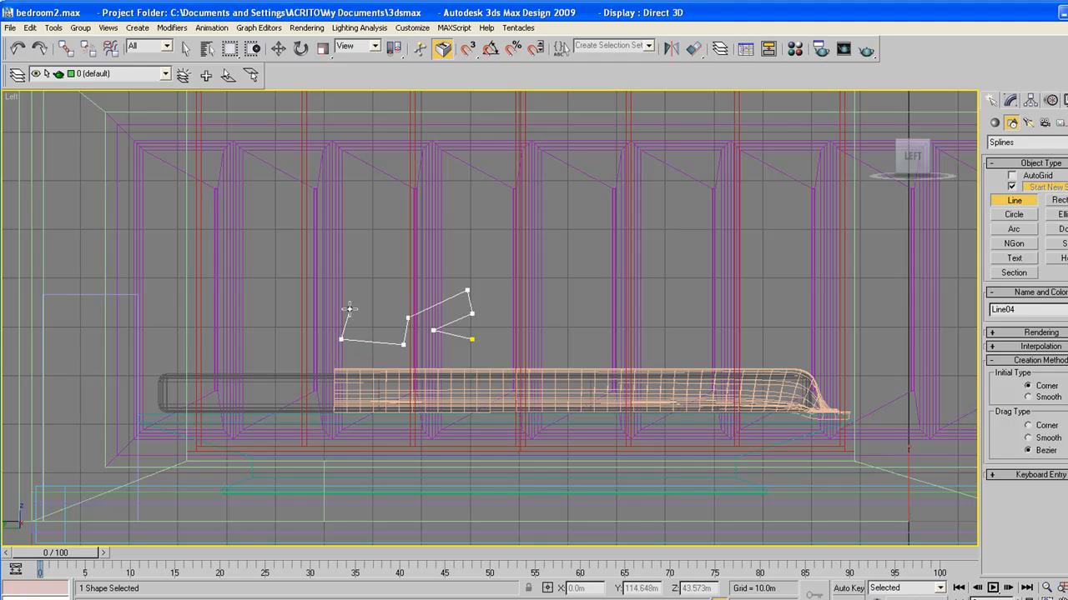
click(369, 266)
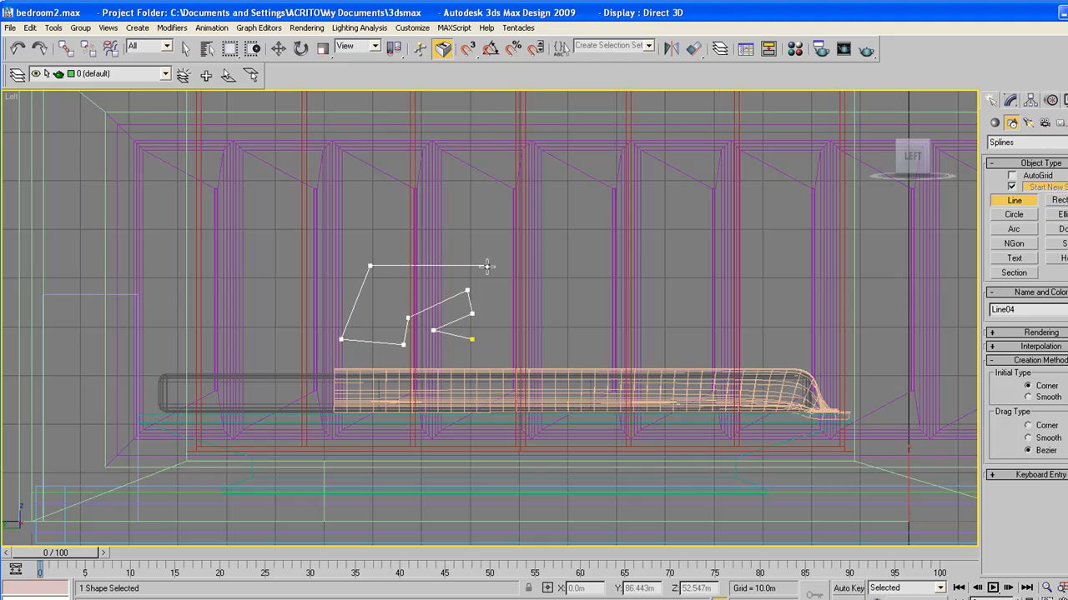
click(442, 278)
click(428, 235)
click(330, 250)
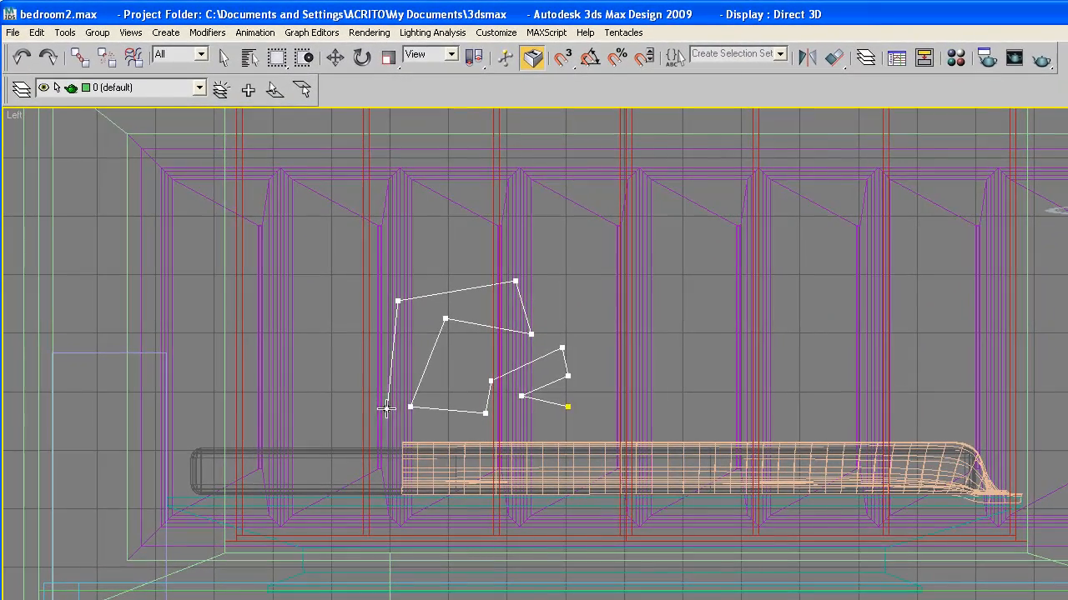
click(322, 339)
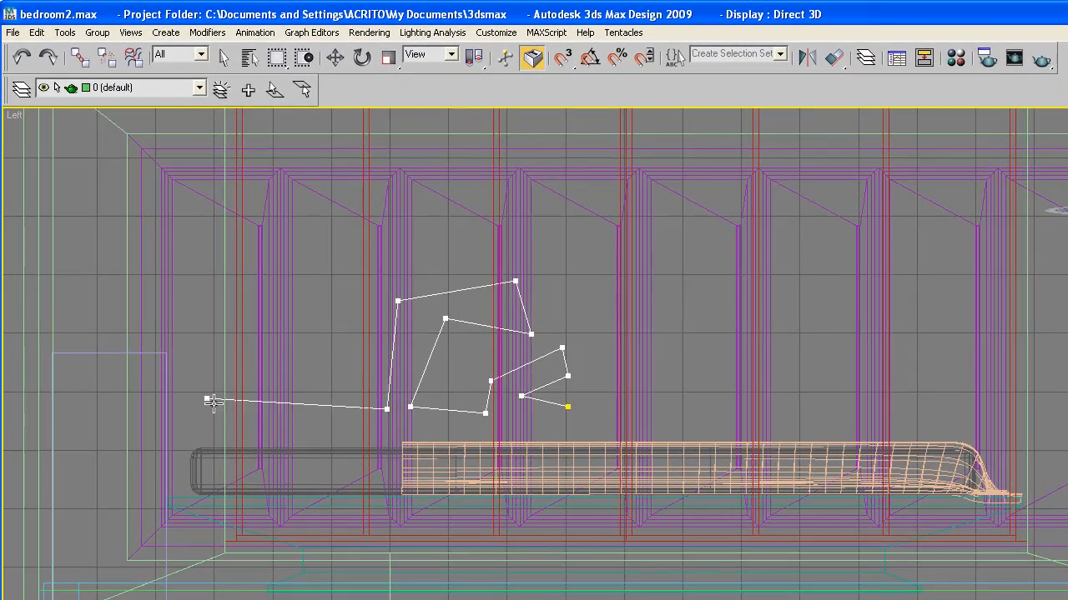
click(364, 409)
right_click(364, 409)
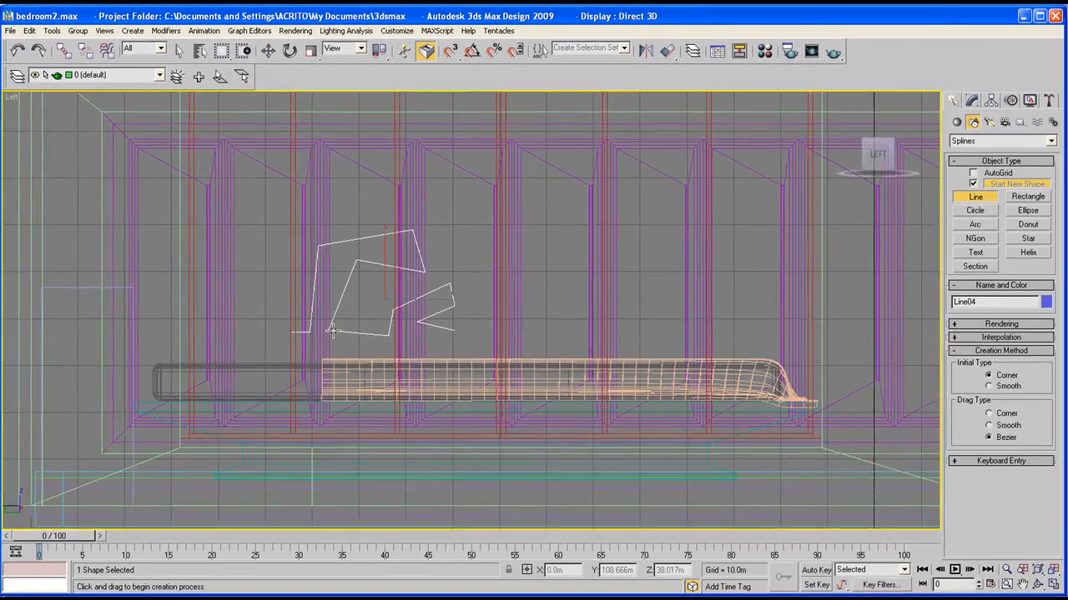
Extrude the folded profile (Line04) by 103.5 m and move it along X to about 72.6 m, across the bed's head end
click(1055, 583)
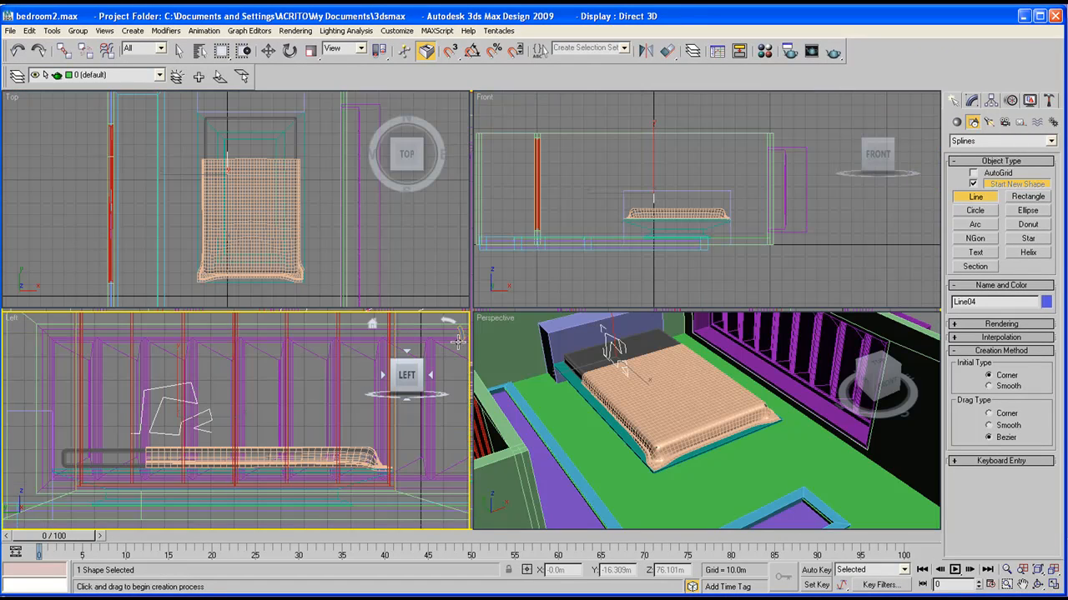
click(1052, 584)
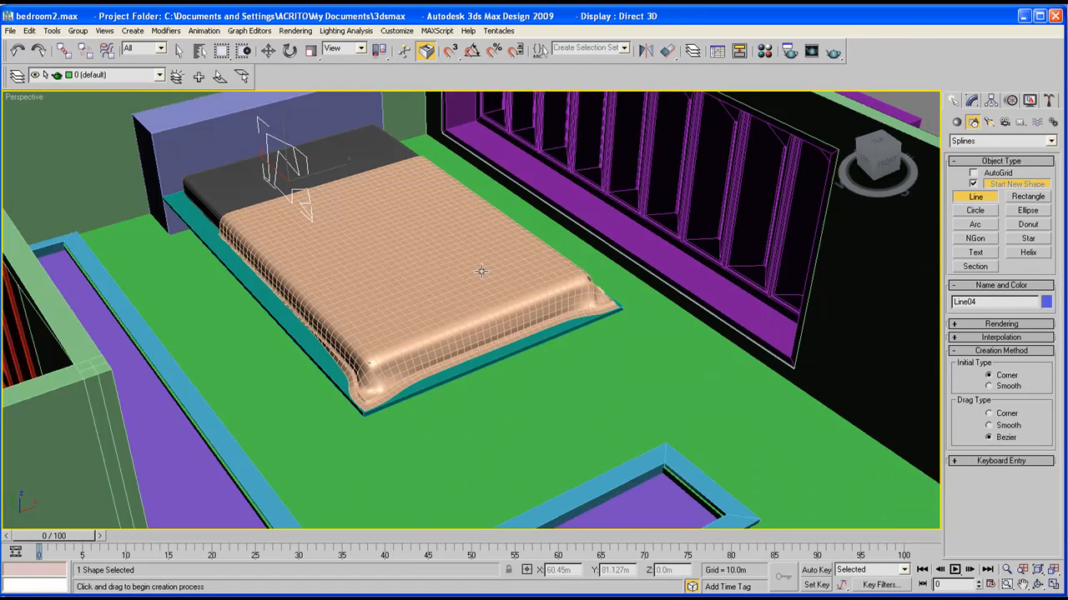
click(971, 101)
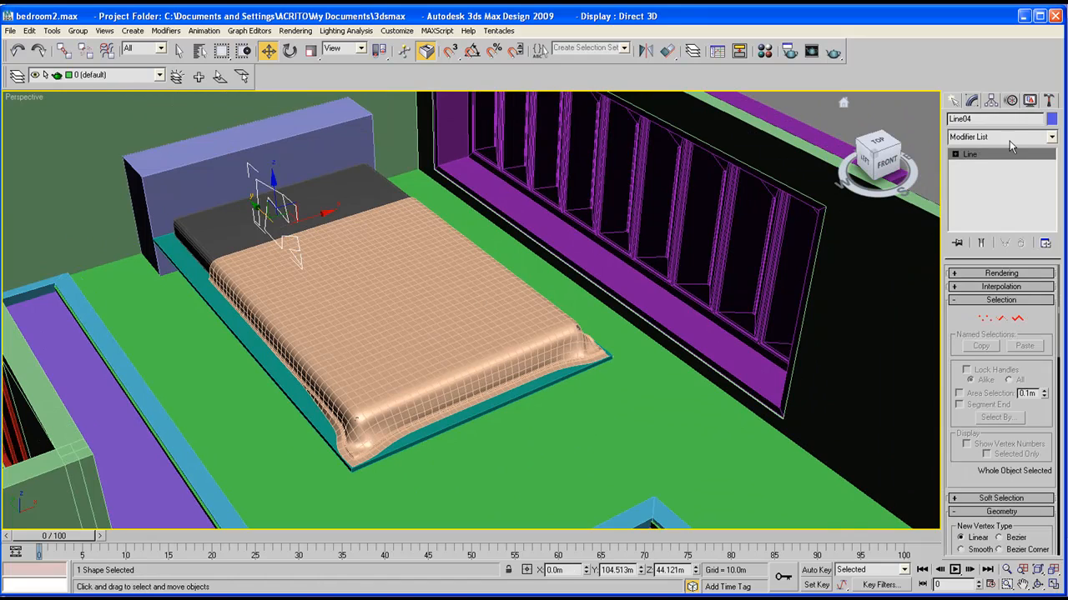
click(1021, 138)
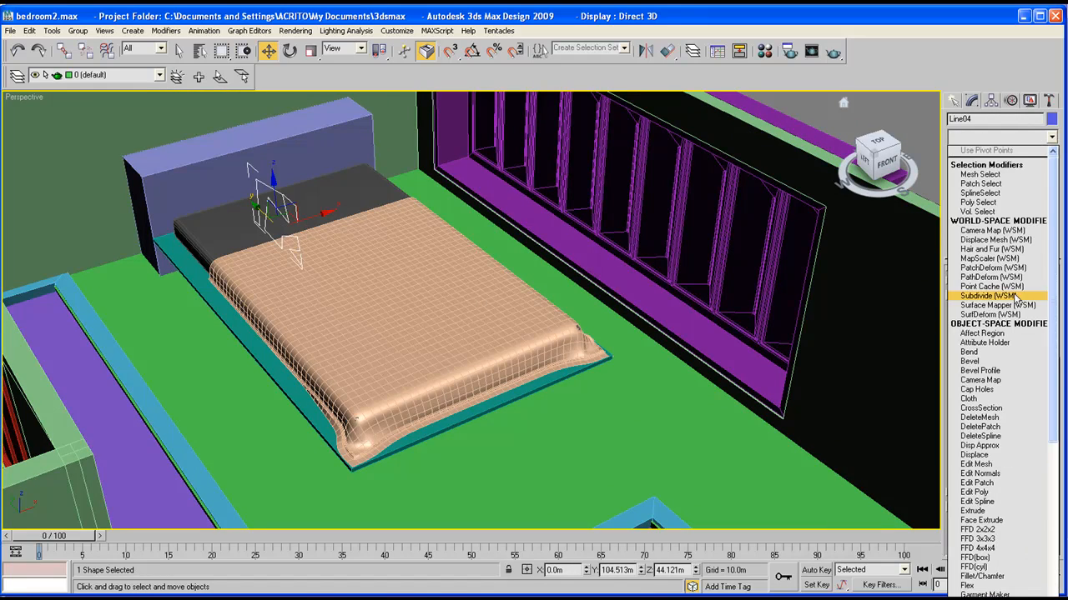
click(981, 511)
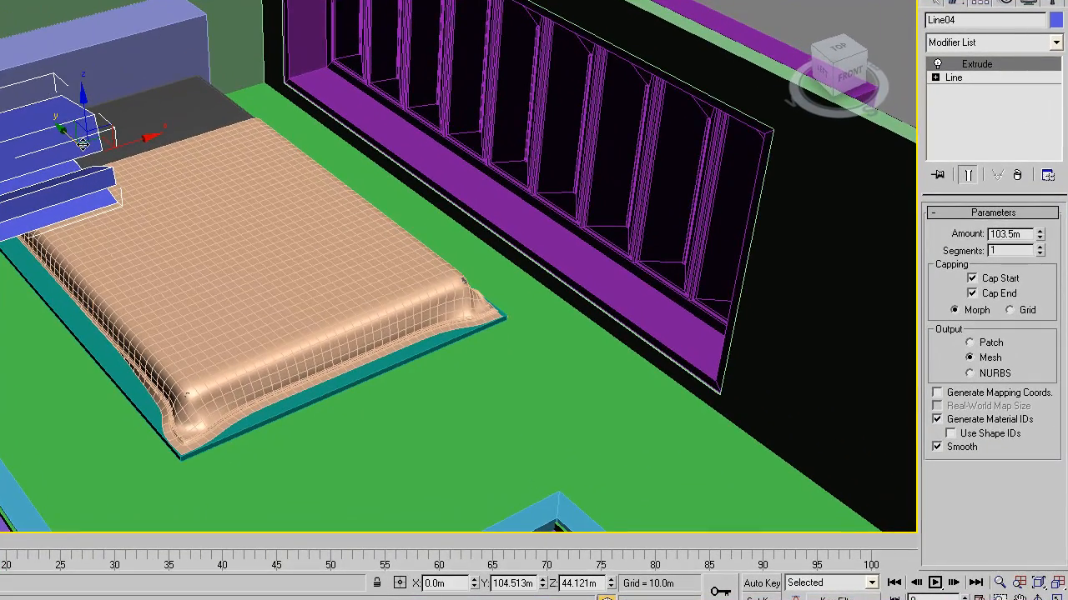
drag(147, 137, 381, 67)
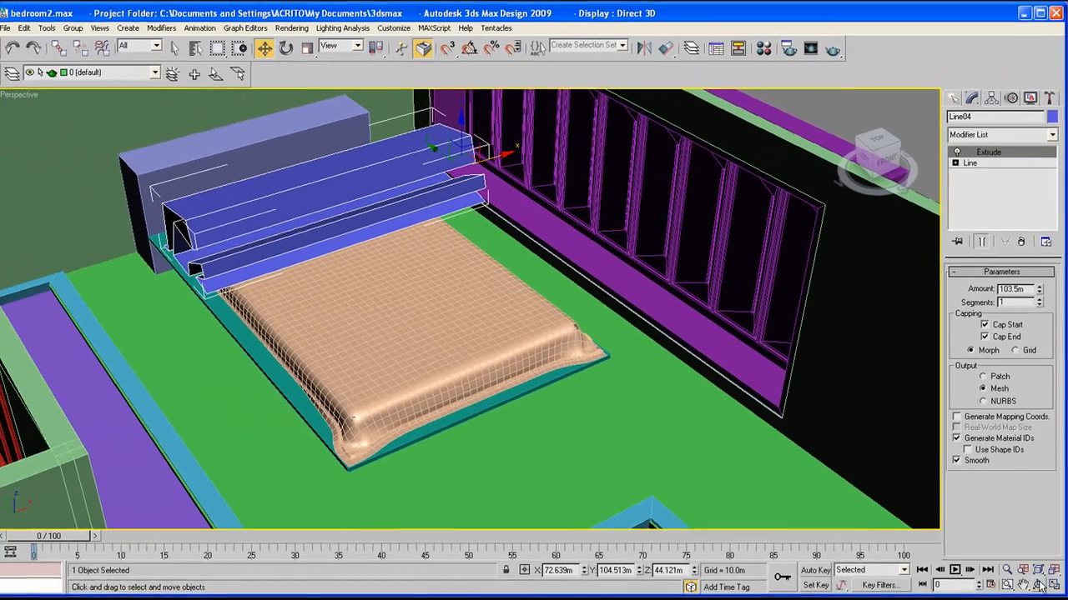
Set the folded profile's extrusion amount to 100 m and move it along X to about 70.6 m, centring it across the bed
key(alt+w)
right_click(182, 178)
scroll(183, 177, up, 2)
middle_drag(234, 177, 144, 166)
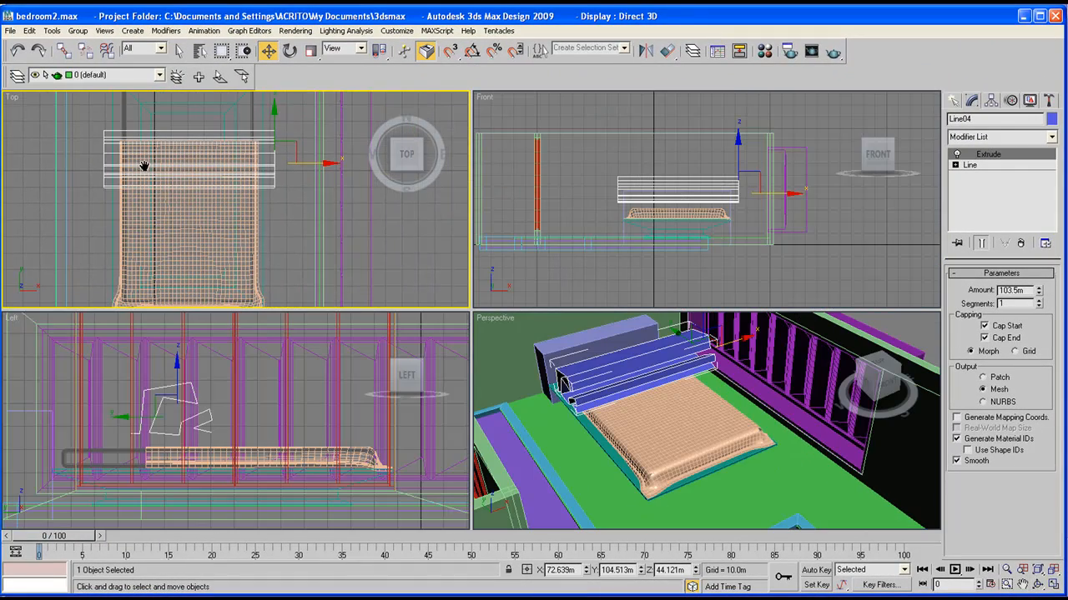
drag(1040, 292, 1039, 290)
middle_drag(352, 208, 344, 207)
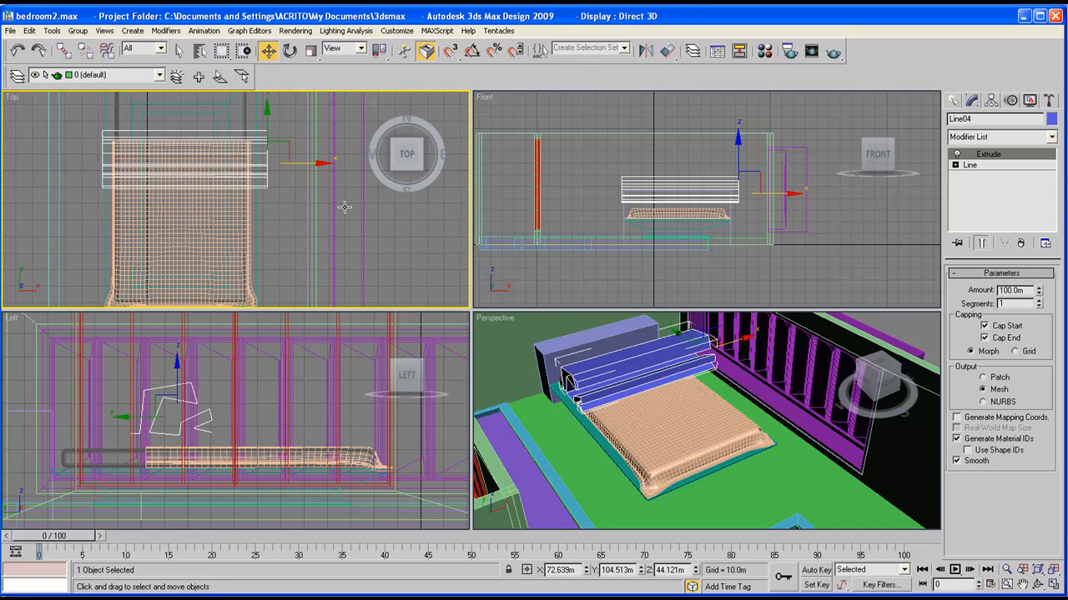
drag(315, 163, 312, 163)
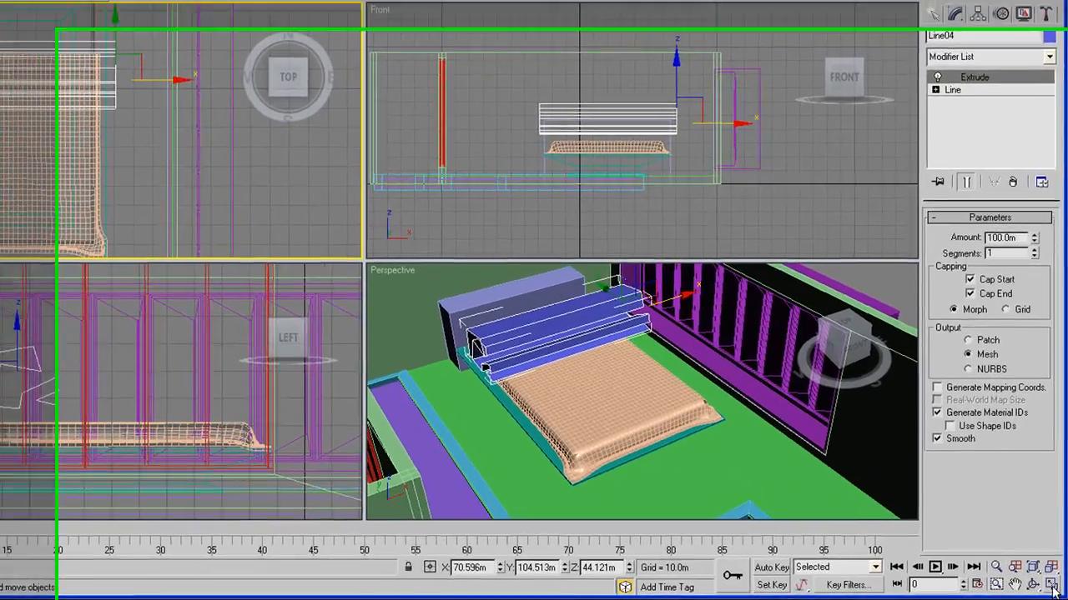
Set the folded profile's Extrude segments to 68 to subdivide it along the bed's width
click(1051, 586)
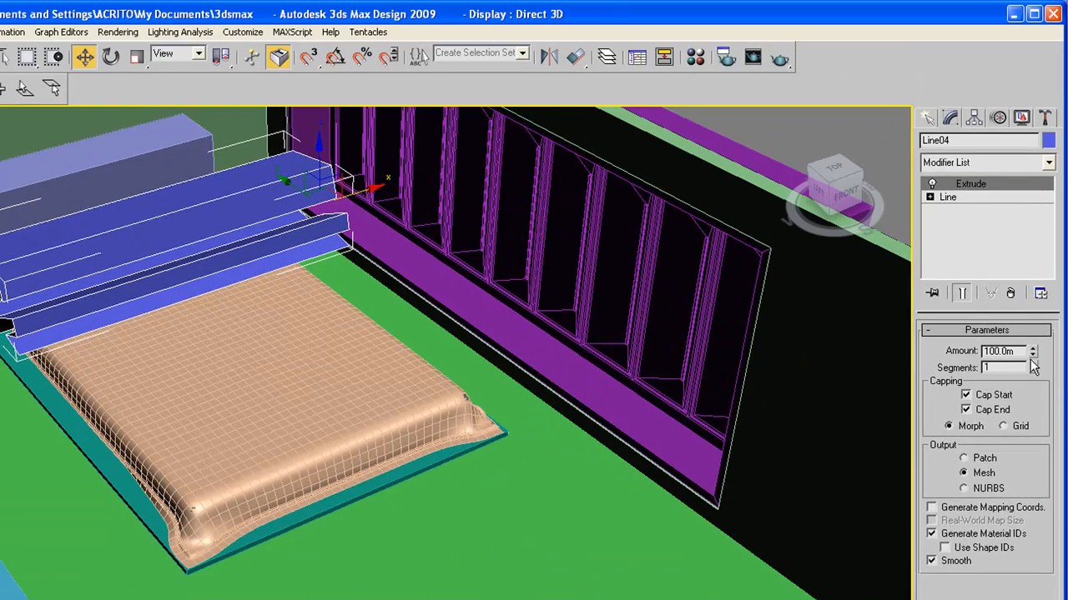
drag(1034, 368, 1033, 300)
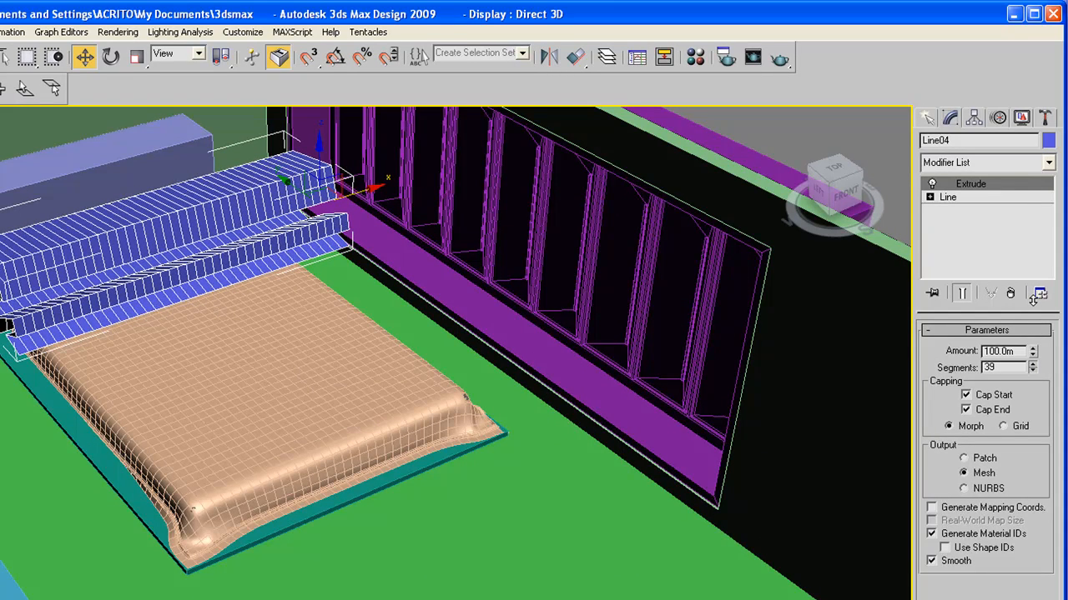
middle_drag(180, 491, 216, 515)
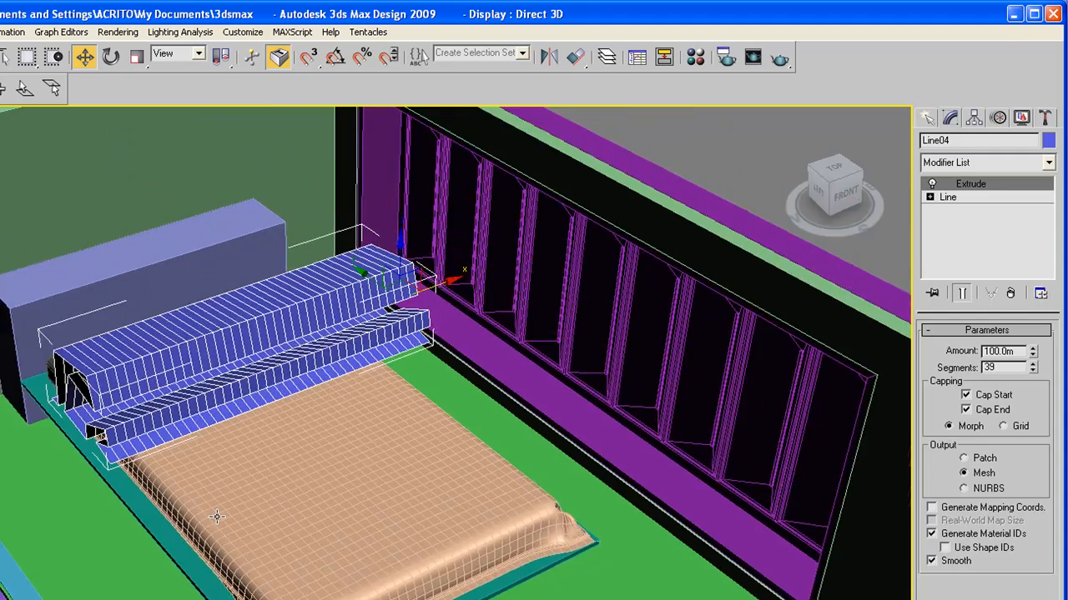
scroll(217, 516, up, 2)
drag(1034, 368, 1035, 317)
mouse_move(303, 399)
middle_down()
mouse_move(305, 386)
mouse_move(290, 394)
middle_up()
scroll(304, 386, down, 3)
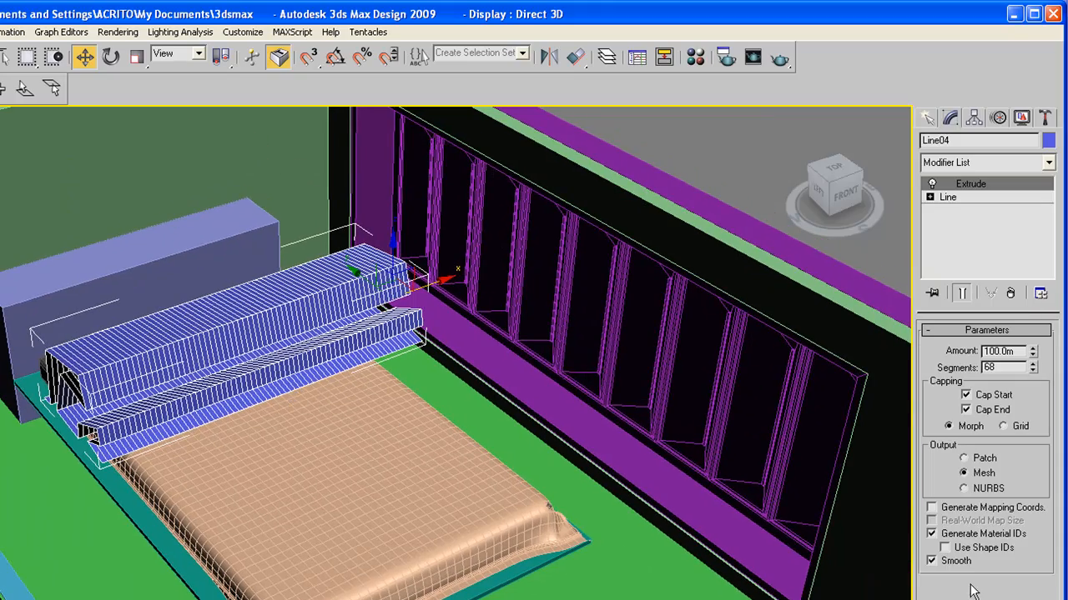
Add an Edit Poly modifier to the extruded blanket and select the edges spanning its tall rear strip in the Left view
click(967, 162)
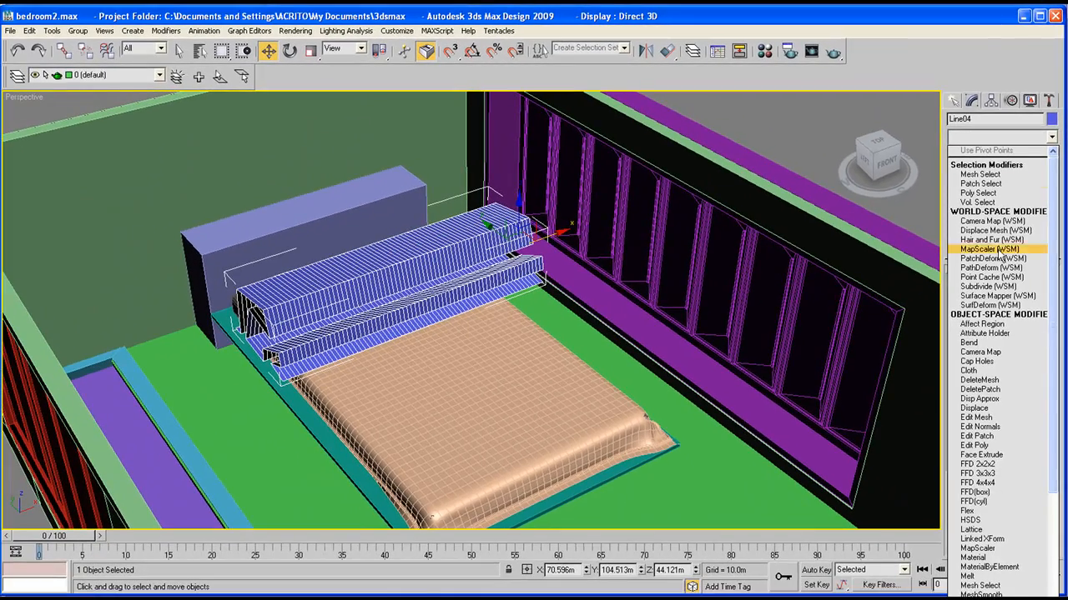
click(978, 446)
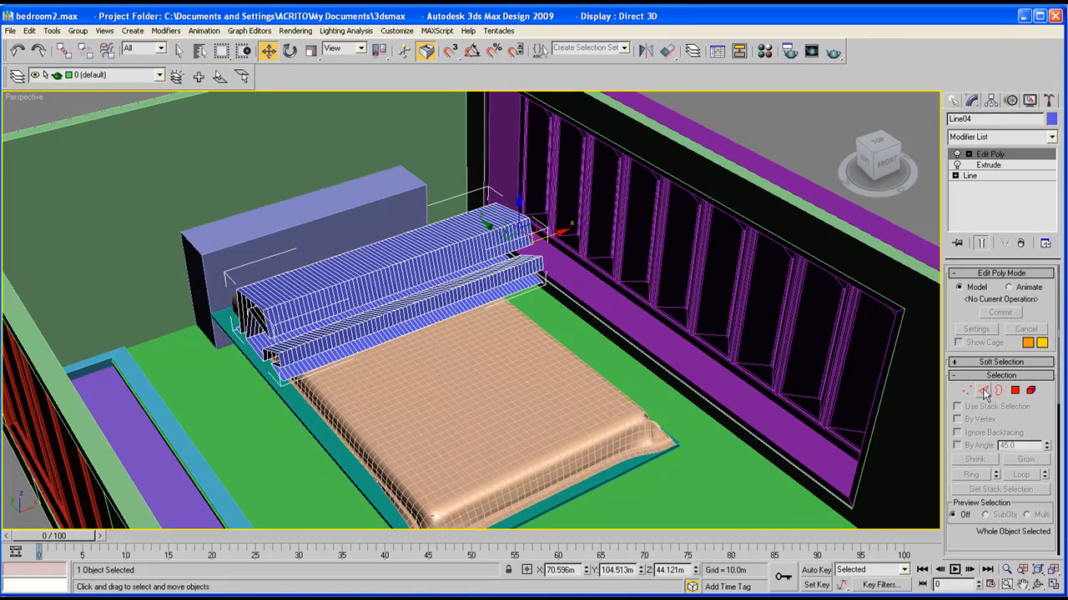
click(984, 391)
key(alt+w)
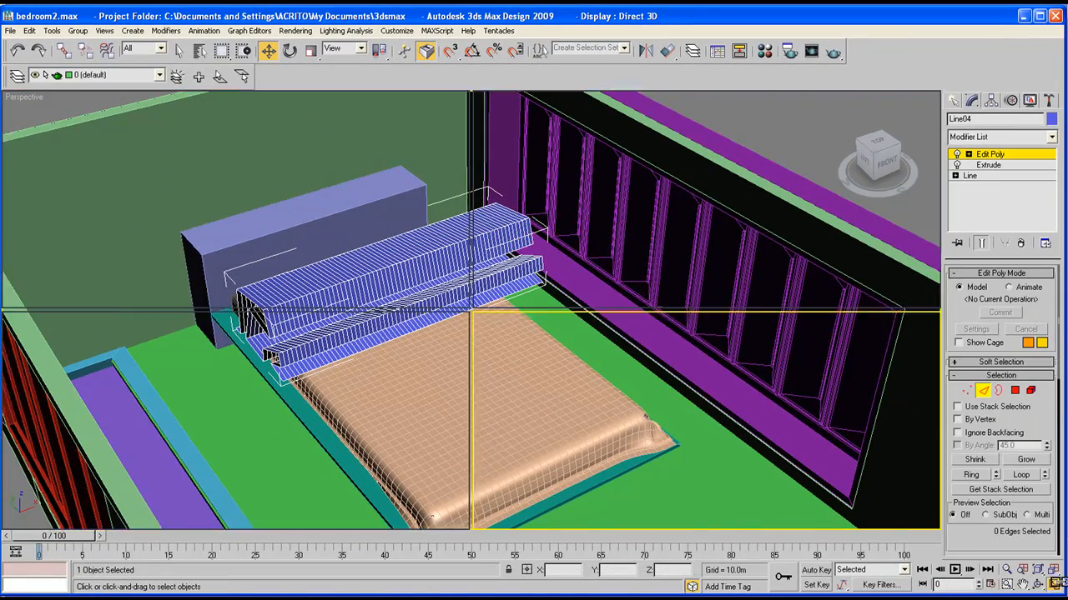
right_click(606, 213)
scroll(133, 439, up, 5)
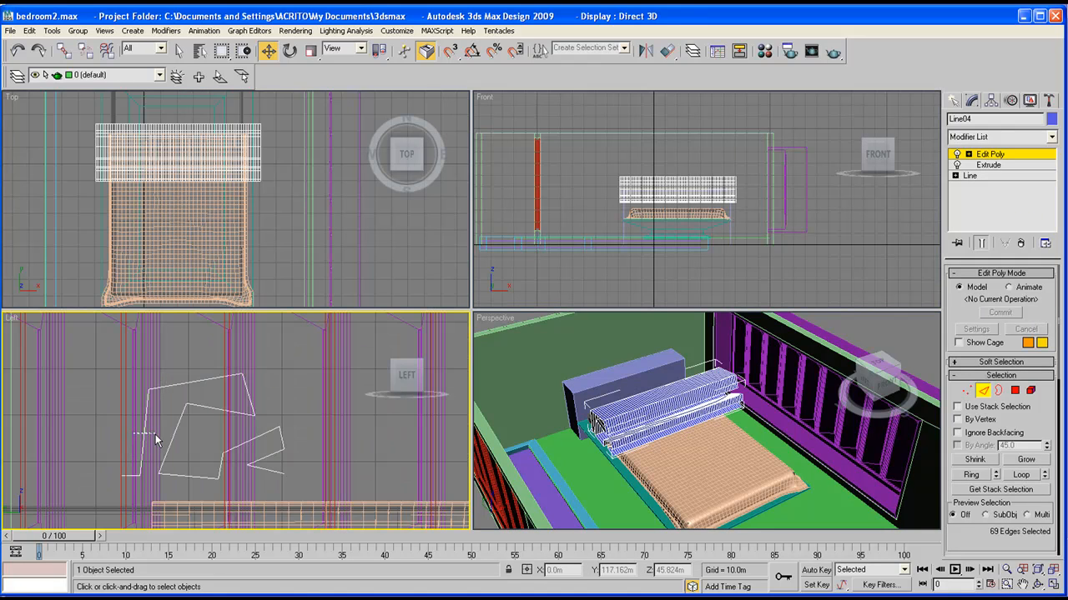
drag(133, 434, 155, 435)
middle_drag(155, 434, 193, 428)
middle_drag(661, 419, 710, 412)
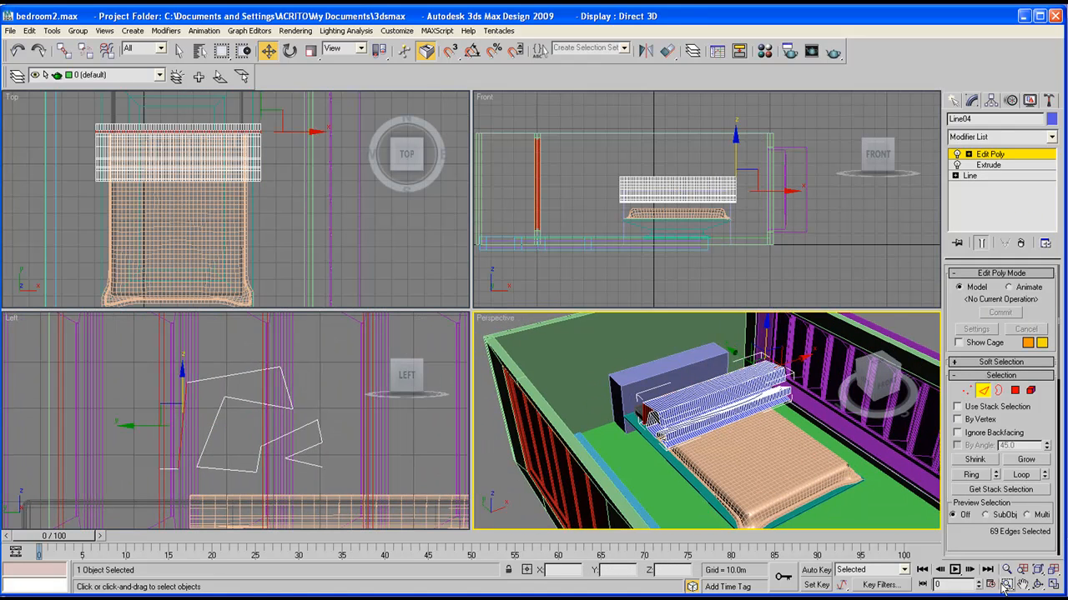
Connect the selected edges of the tall rear strip with 18 segments
click(1038, 586)
drag(673, 399, 710, 439)
scroll(697, 447, up, 5)
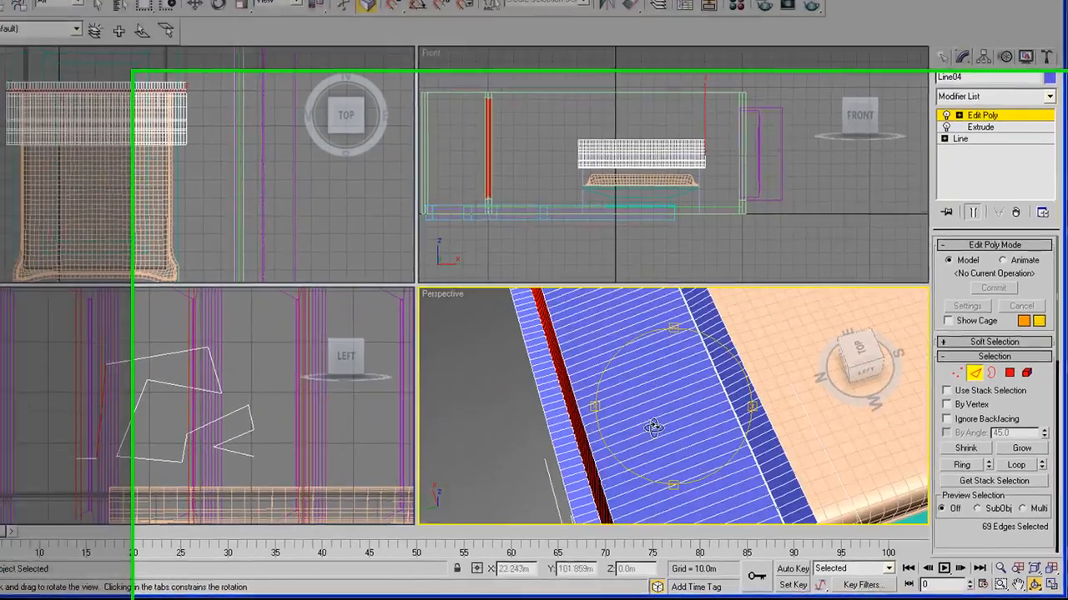
middle_drag(697, 448, 684, 371)
mouse_move(588, 317)
mouse_down()
mouse_move(586, 331)
mouse_move(589, 302)
mouse_up()
middle_drag(589, 303, 582, 408)
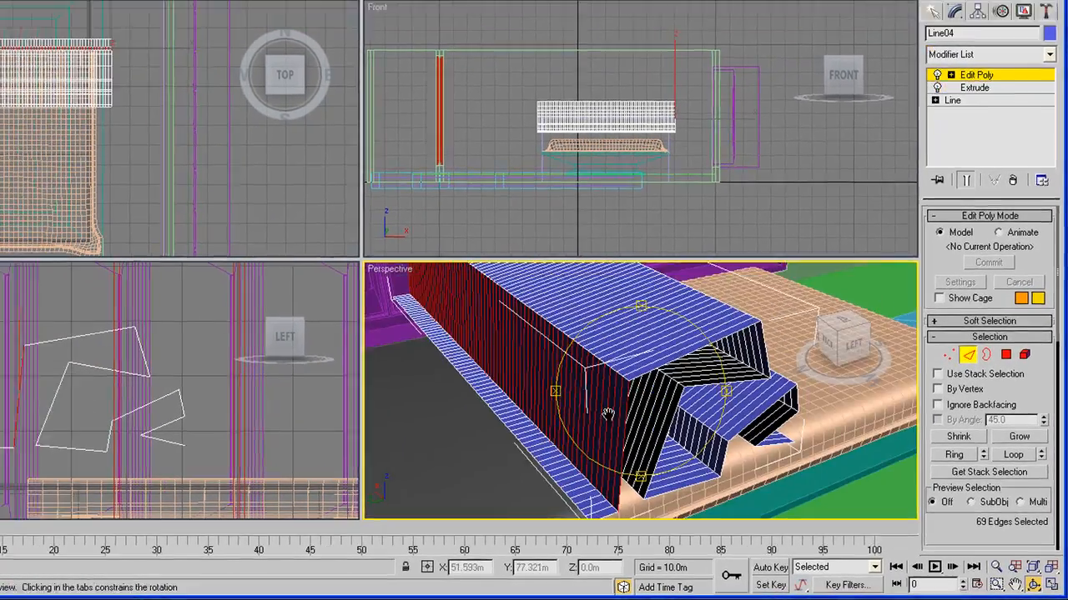
drag(582, 408, 588, 361)
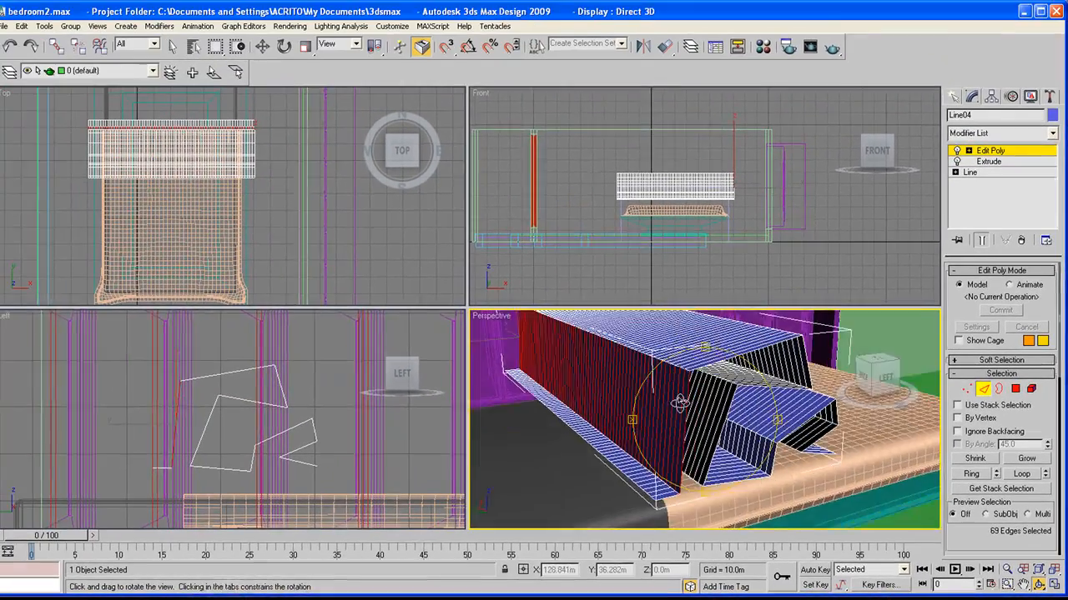
drag(680, 403, 658, 440)
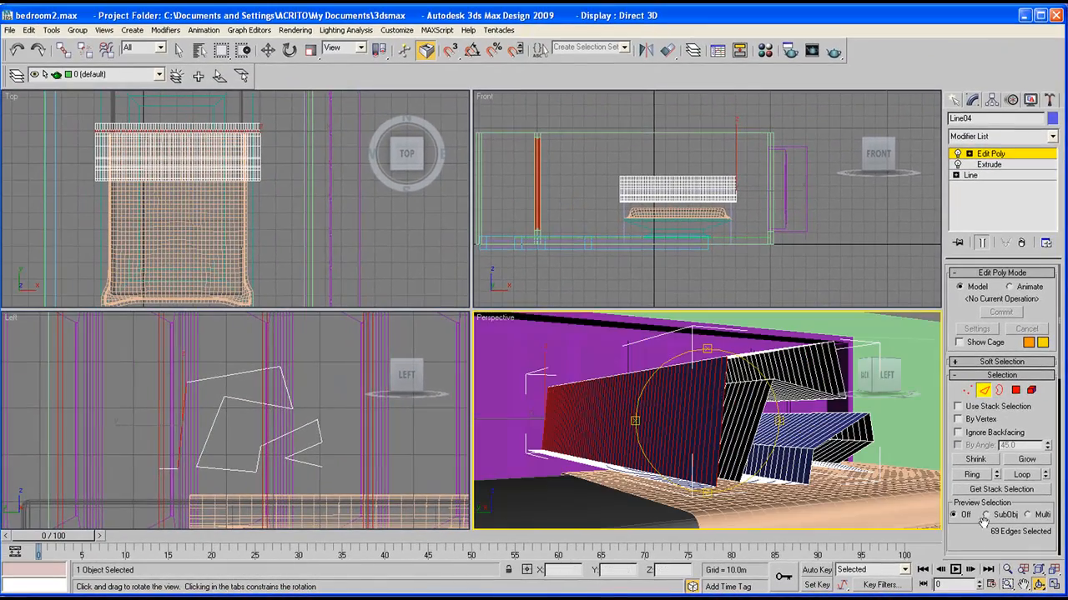
click(268, 50)
right_click(621, 429)
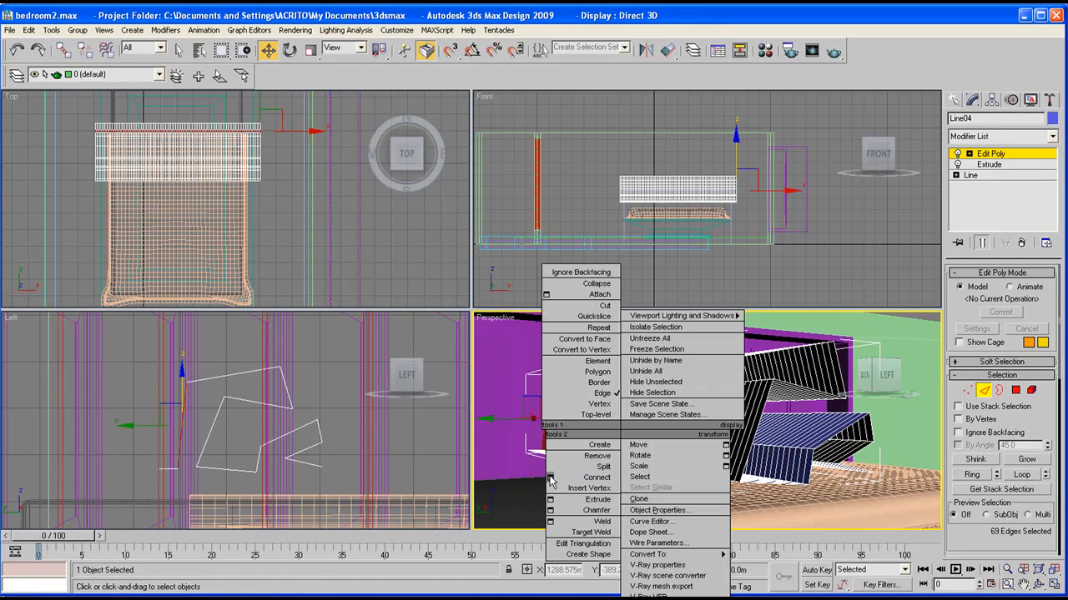
click(550, 478)
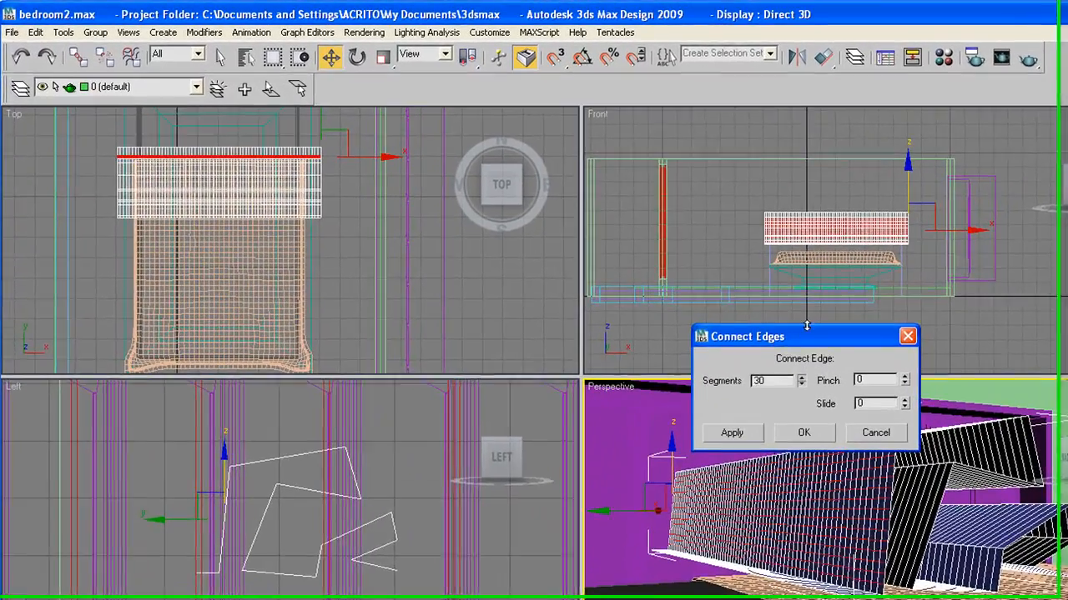
click(803, 432)
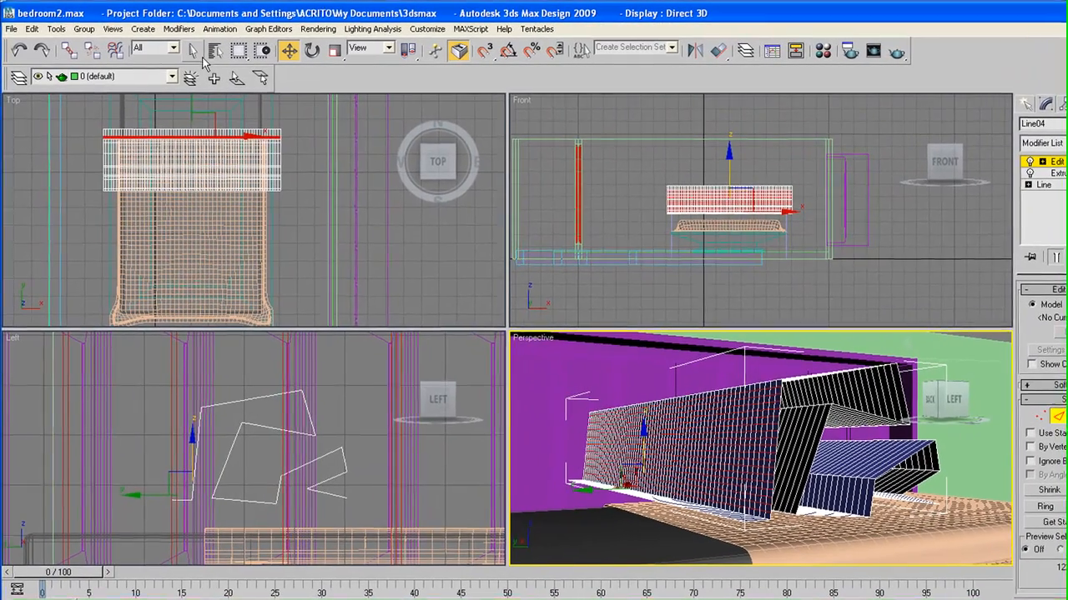
In the Left view, select the edges of all the other blanket folds, including the short rear flange, leaving out the tall rear strip
click(178, 51)
click(222, 403)
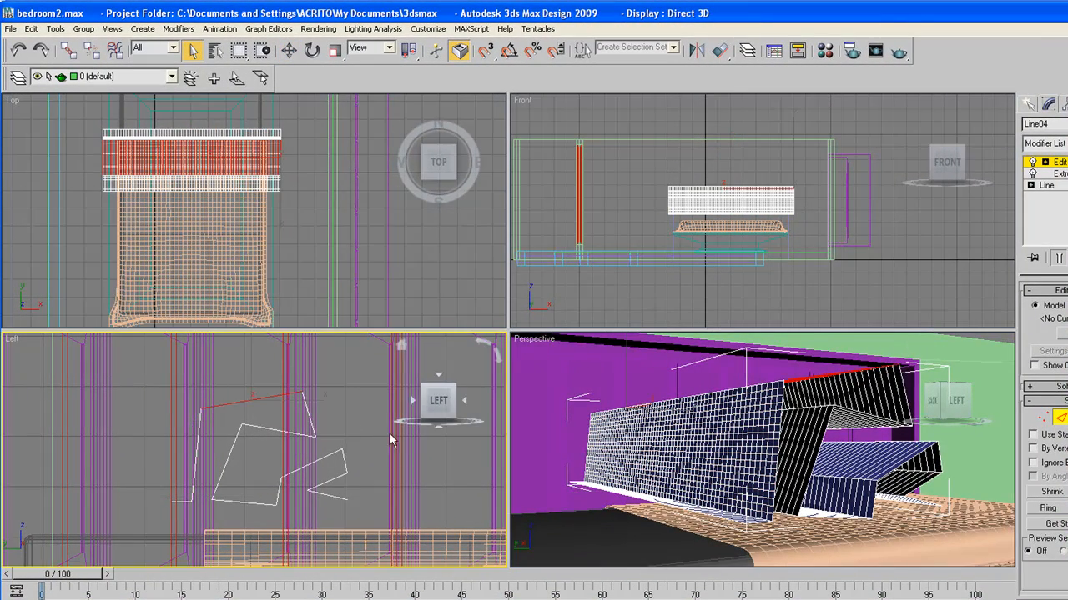
ctrl+click(309, 419)
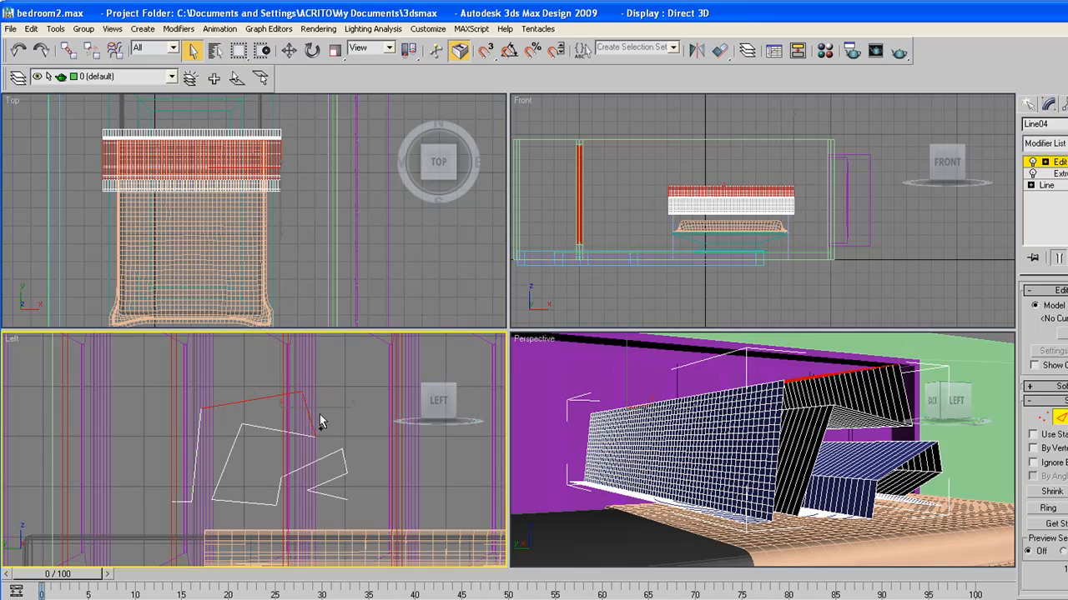
ctrl+click(280, 431)
ctrl+click(232, 451)
ctrl+click(280, 497)
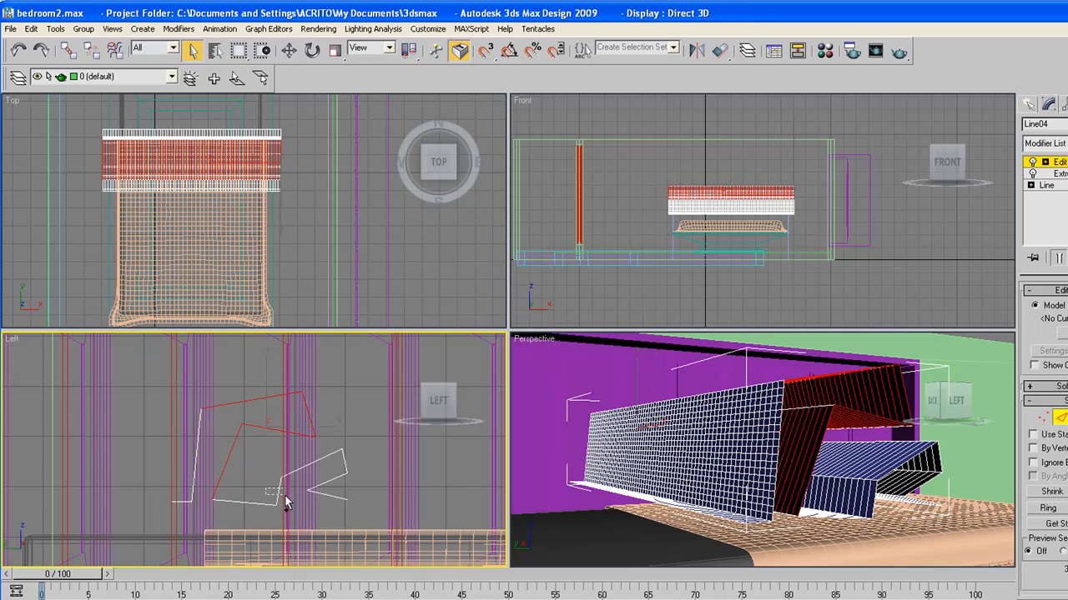
ctrl+click(290, 472)
ctrl+click(339, 488)
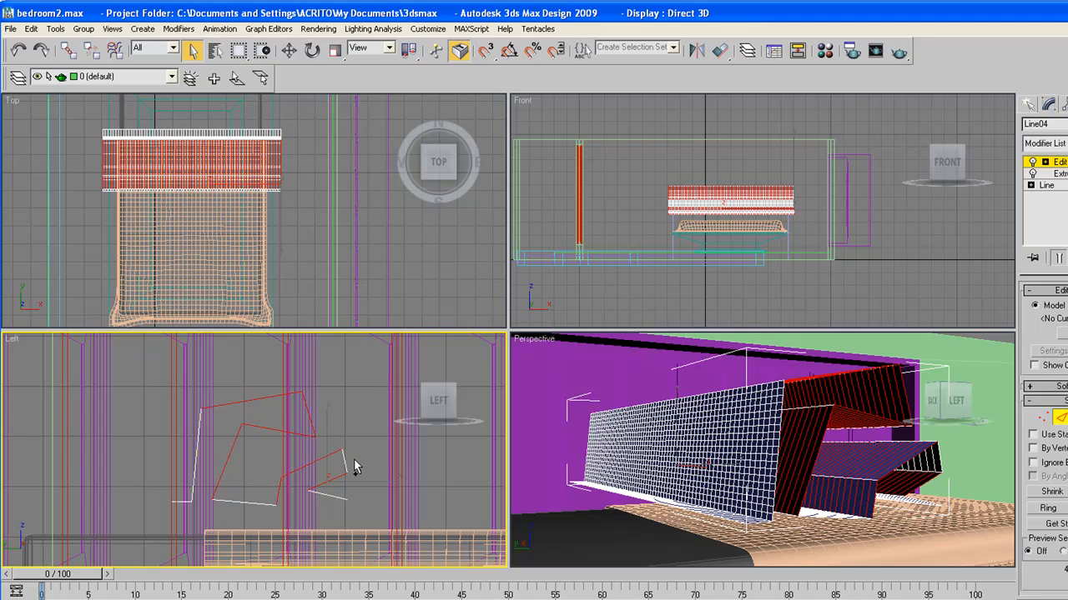
ctrl+click(343, 465)
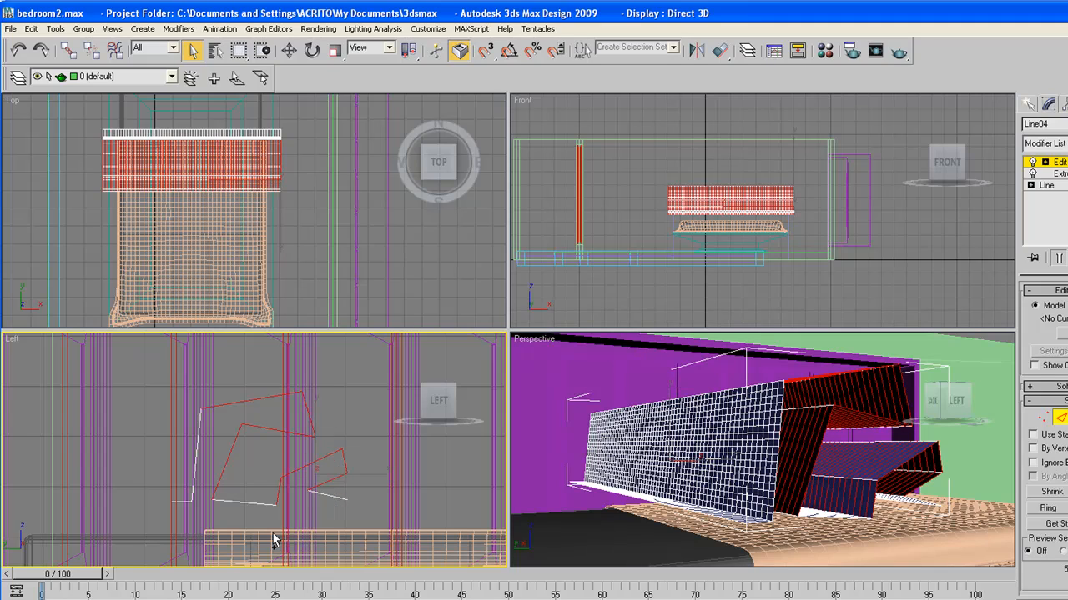
ctrl+click(265, 504)
ctrl+click(339, 495)
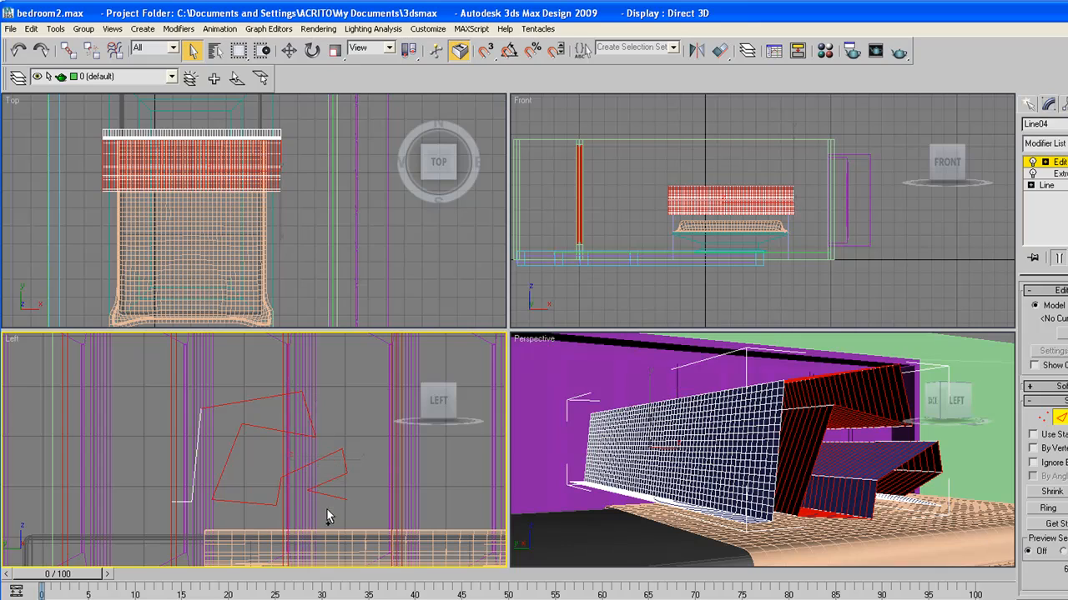
ctrl+drag(177, 491, 182, 513)
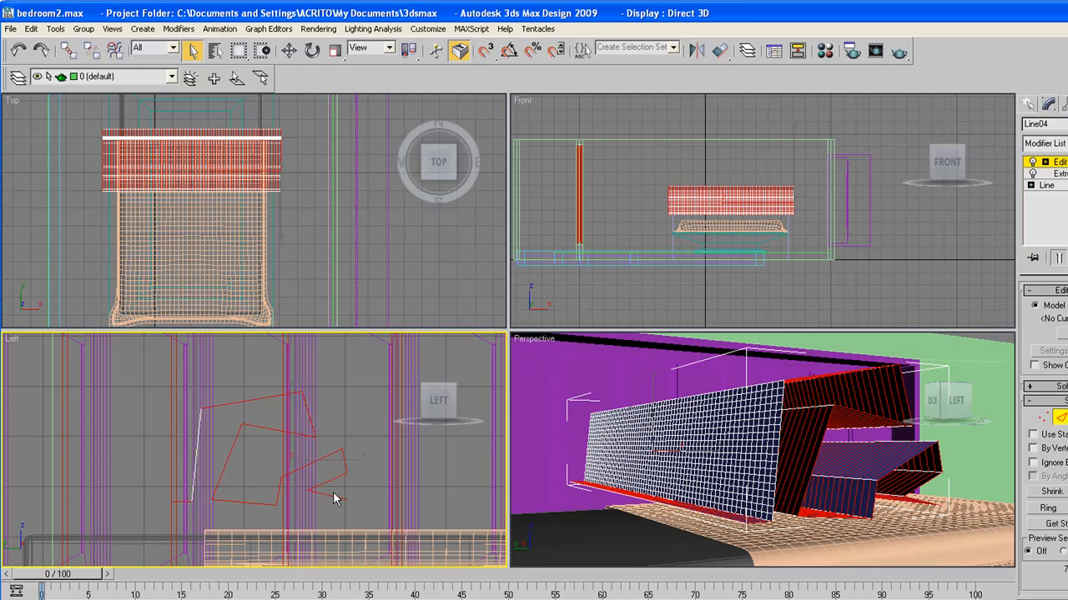
Connect the selected edges of the remaining folds with 10 segments
right_click(692, 459)
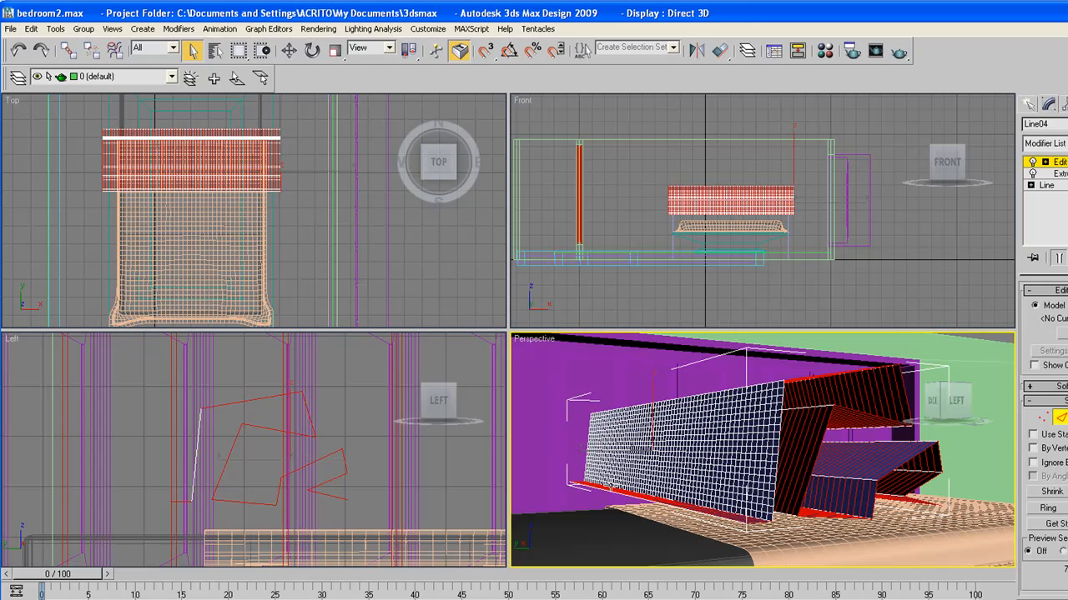
right_click(710, 433)
click(631, 487)
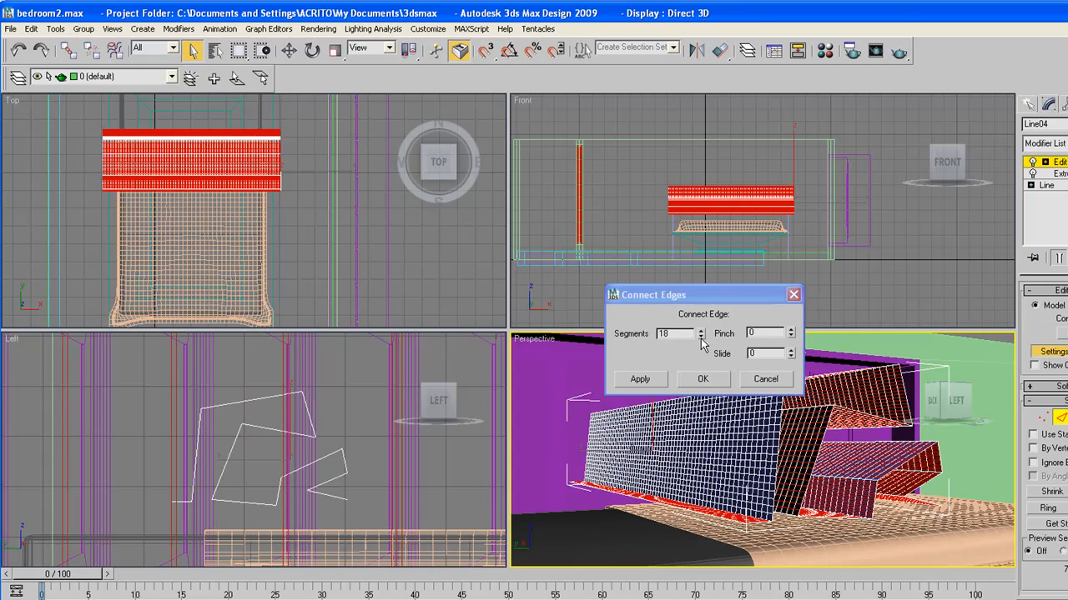
click(700, 337)
click(700, 337)
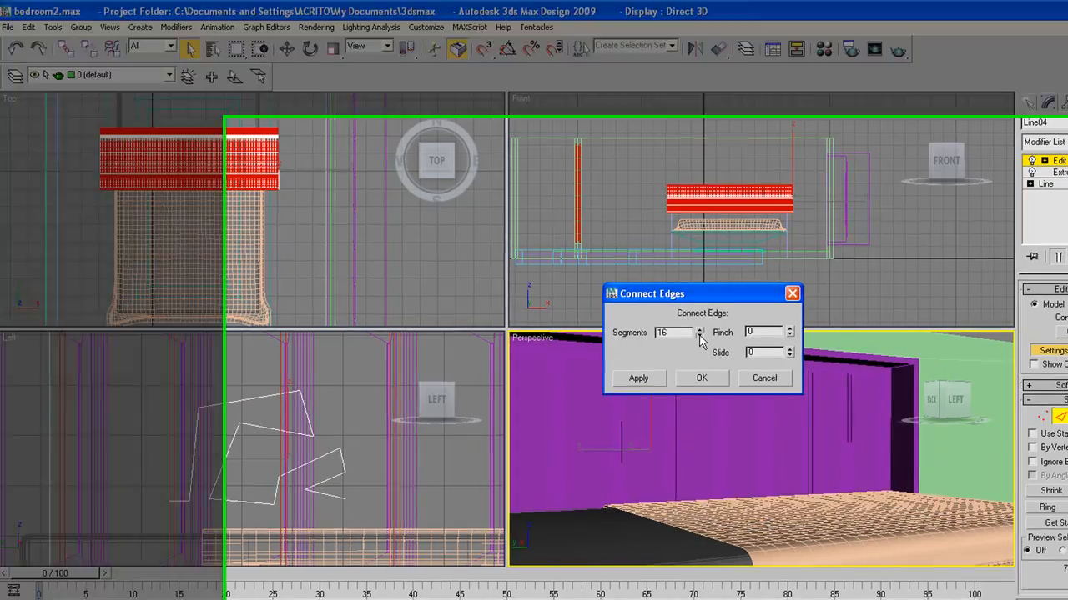
click(699, 335)
click(700, 335)
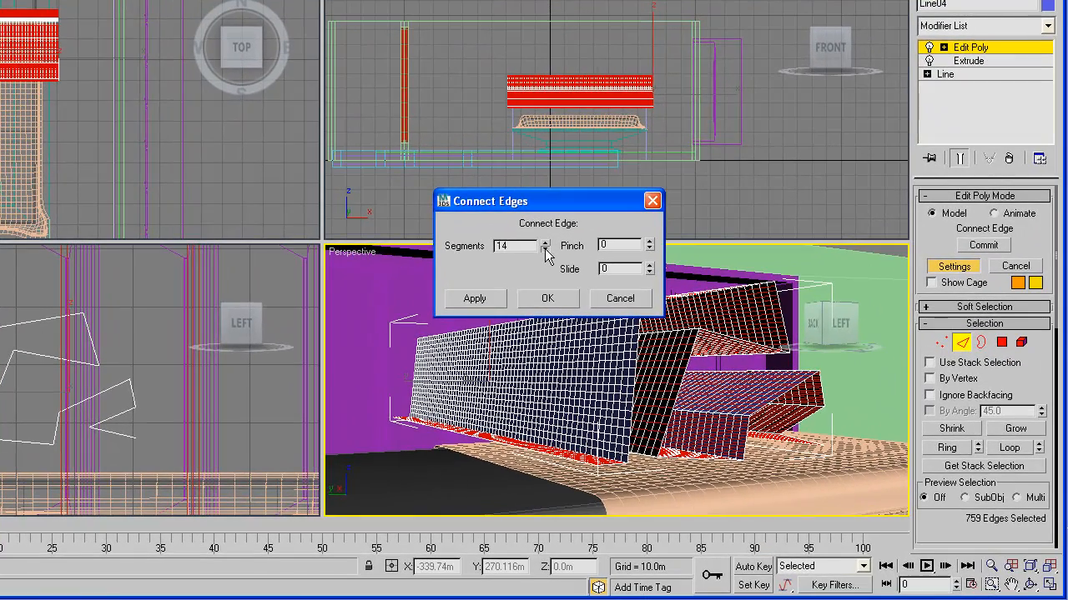
click(544, 249)
click(544, 248)
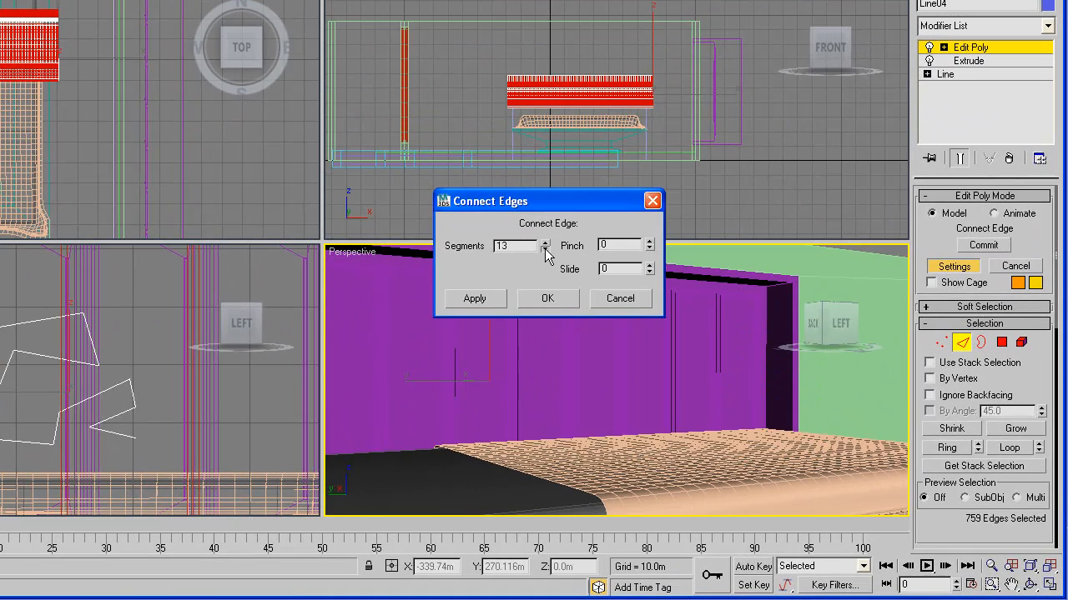
click(545, 249)
click(545, 249)
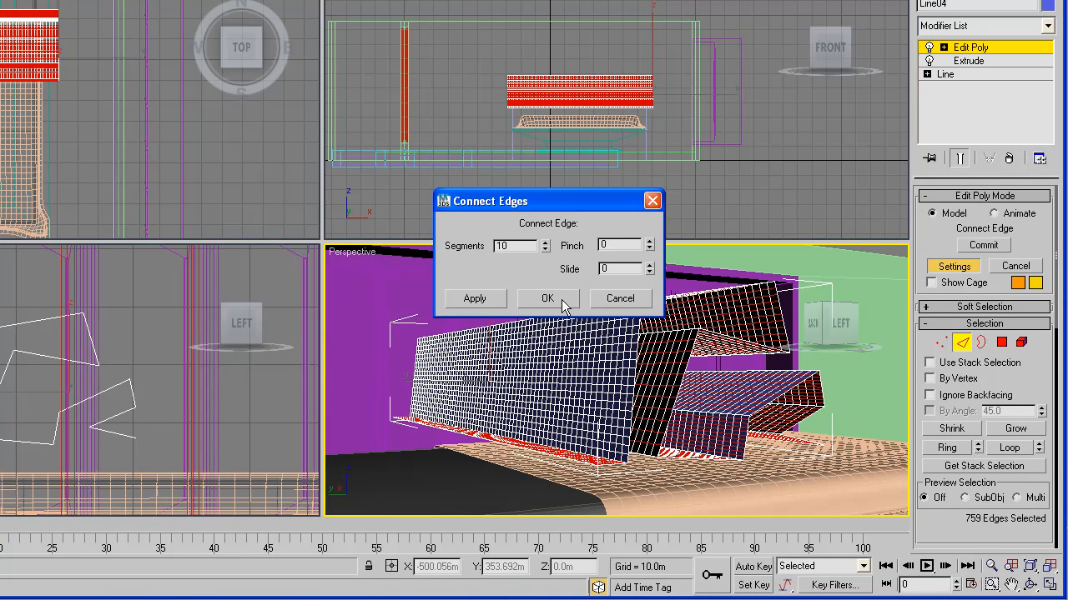
click(548, 299)
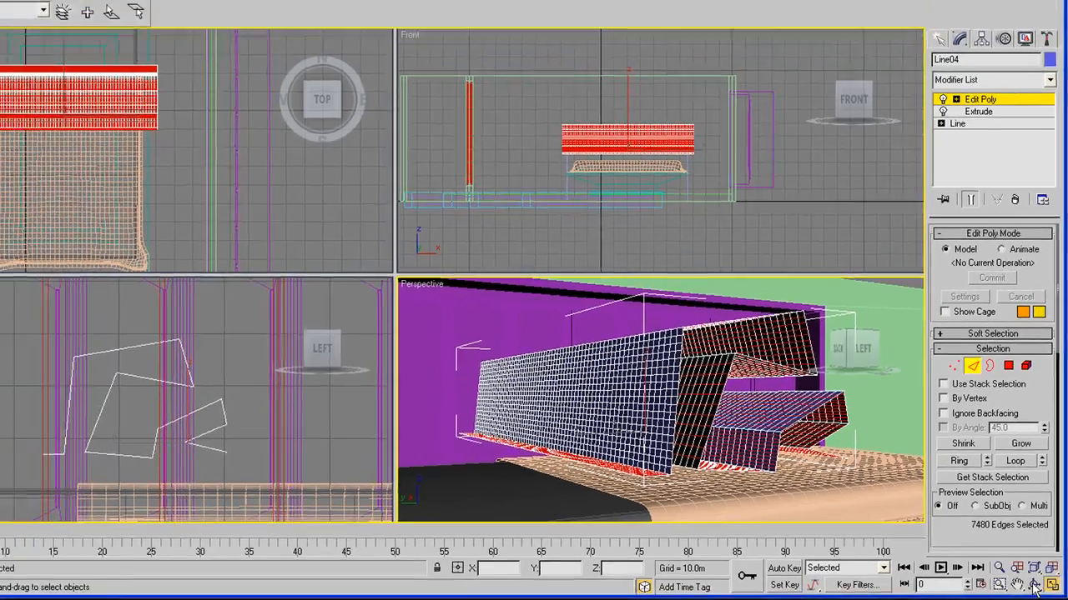
click(1034, 586)
mouse_move(514, 288)
mouse_down()
mouse_move(461, 304)
mouse_move(500, 295)
mouse_up()
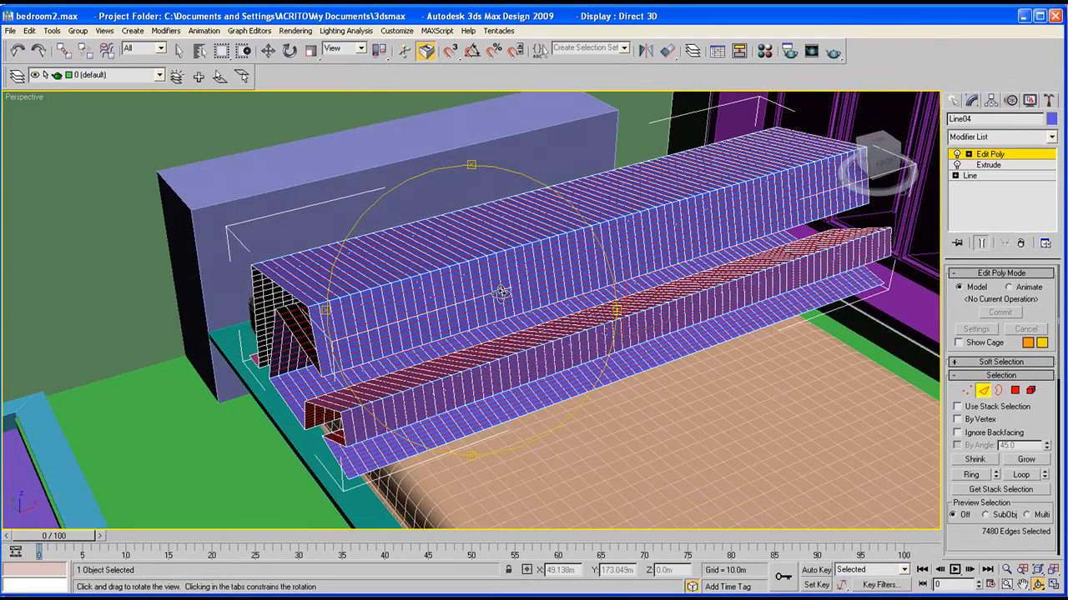
click(267, 51)
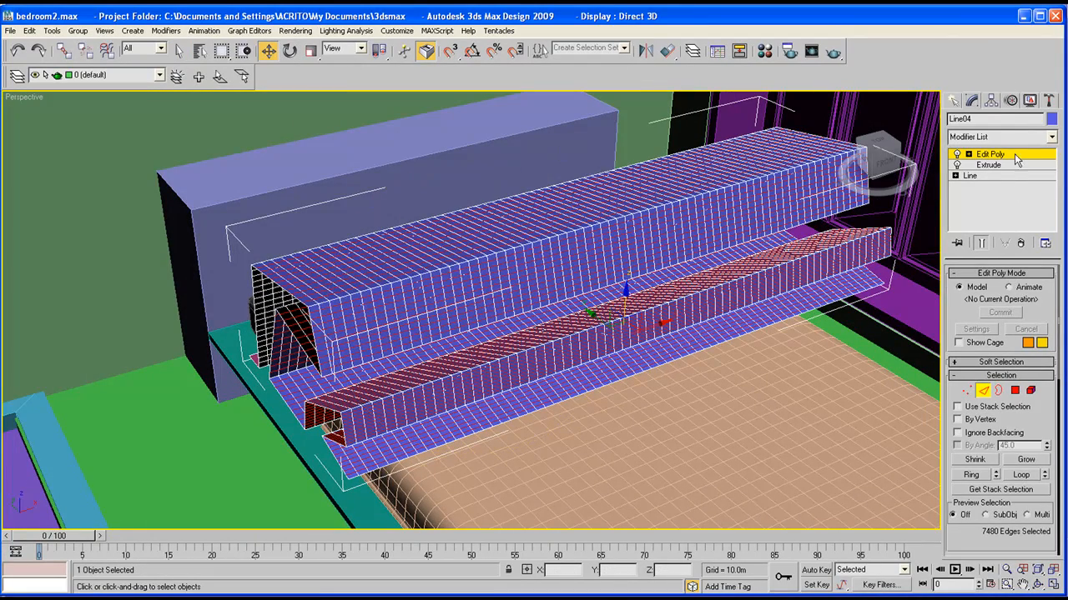
Leave edge editing on the subdivided blanket and add a Cloth modifier to the whole object
click(953, 100)
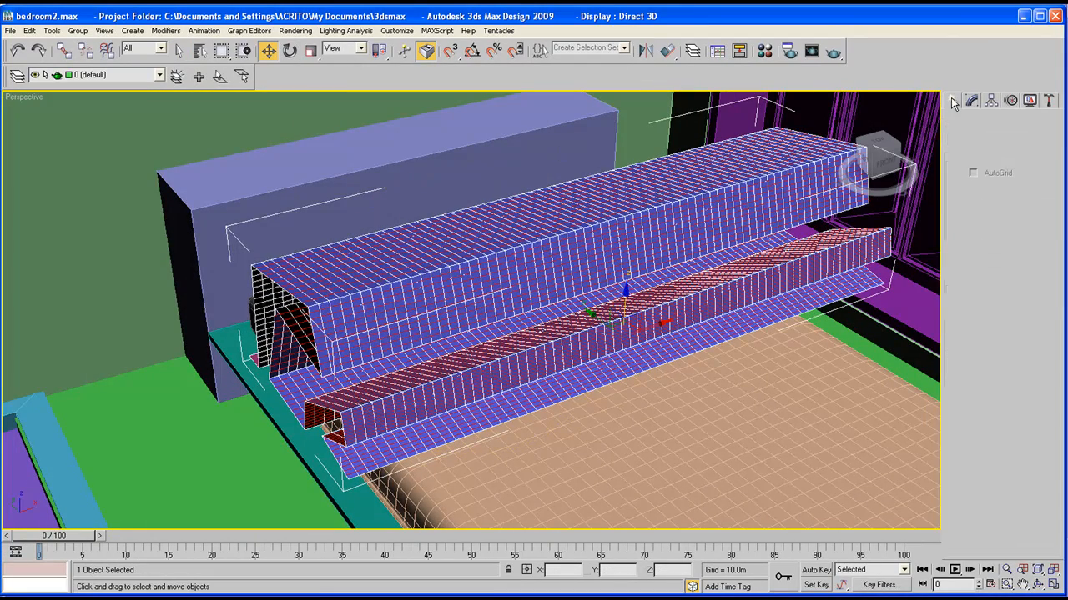
click(968, 101)
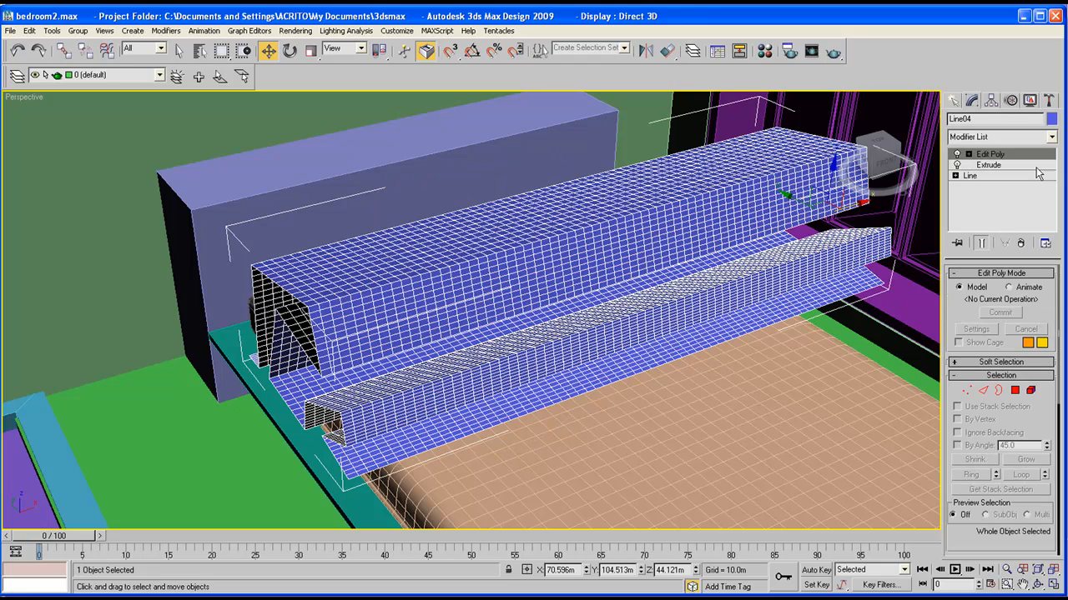
click(1051, 137)
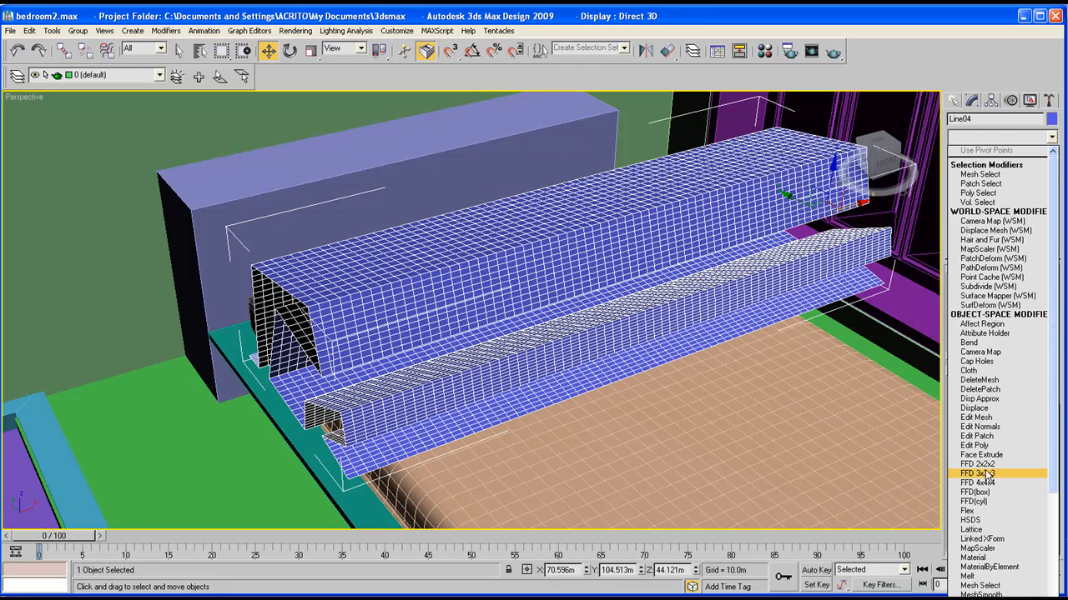
click(972, 370)
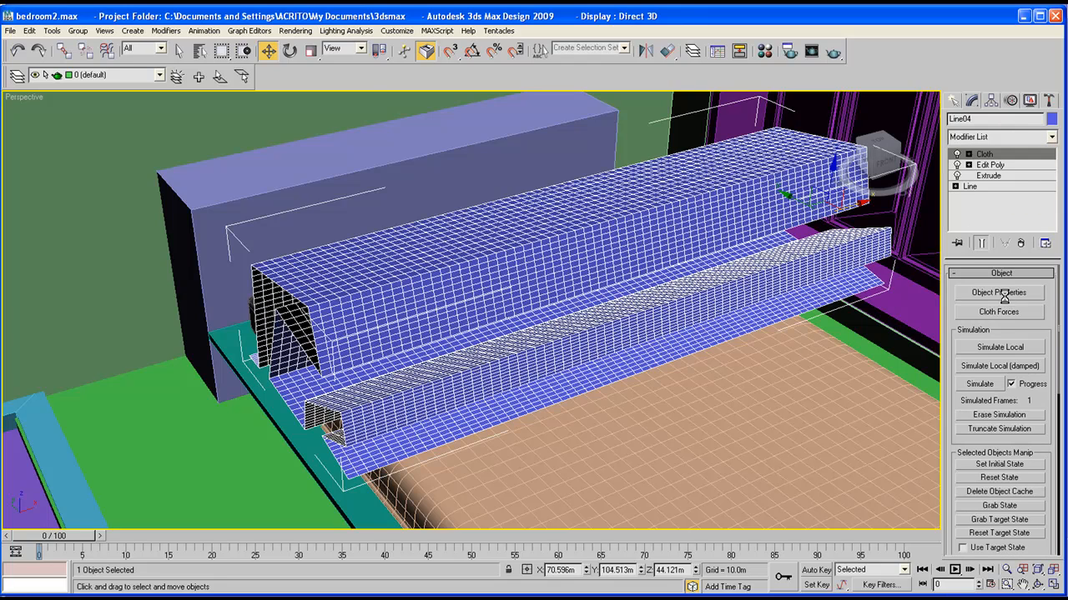
Add Box01, ChamferBox01 and Plane01 to the blanket's cloth simulation and define all three as collision objects
click(1003, 294)
click(412, 134)
drag(242, 64, 219, 51)
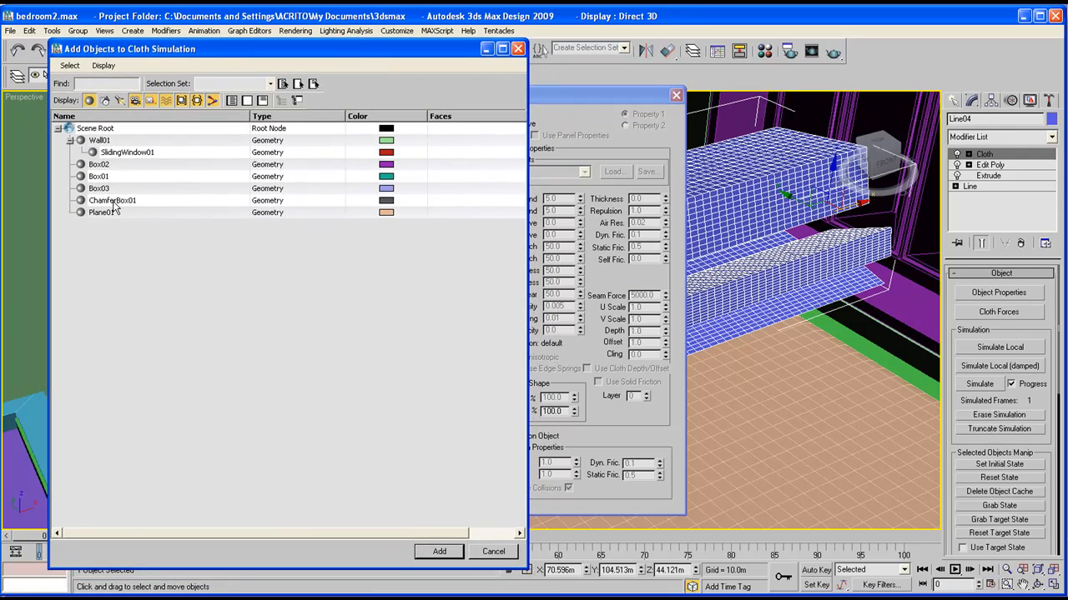
click(115, 201)
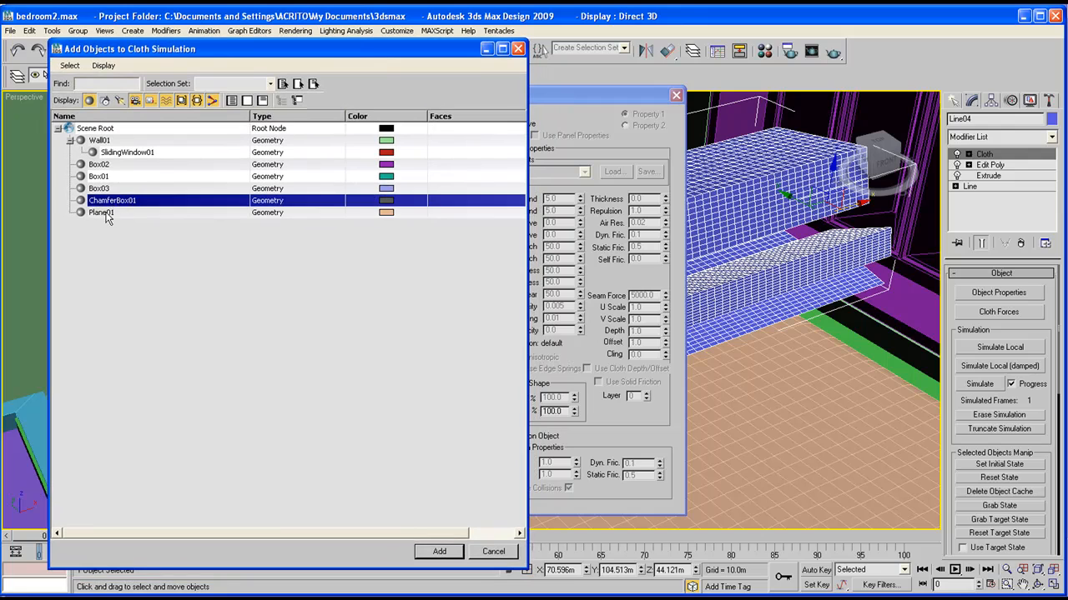
ctrl+click(102, 213)
ctrl+click(101, 179)
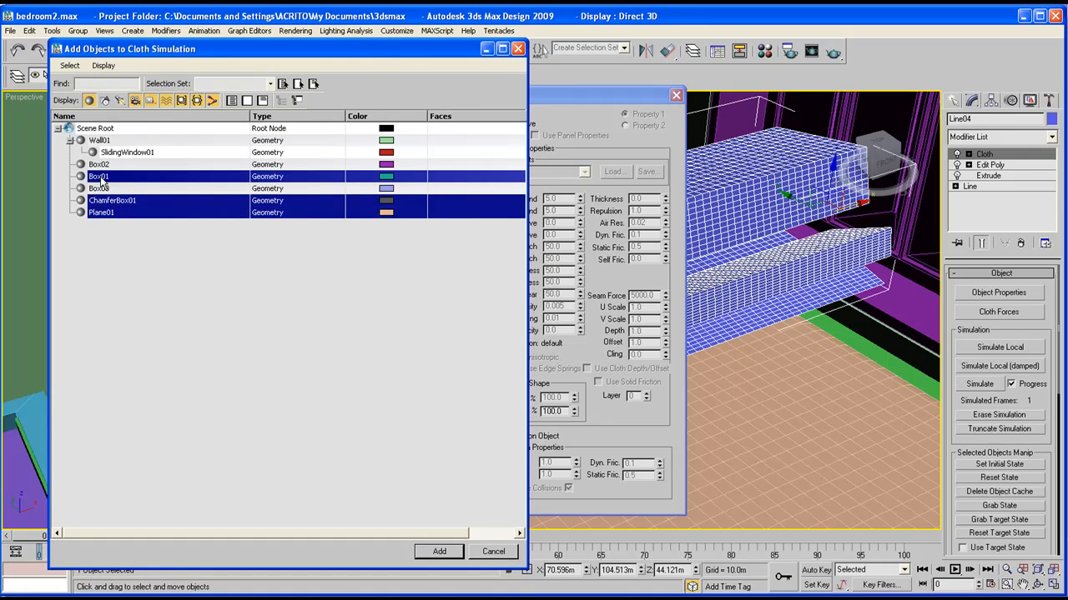
click(440, 552)
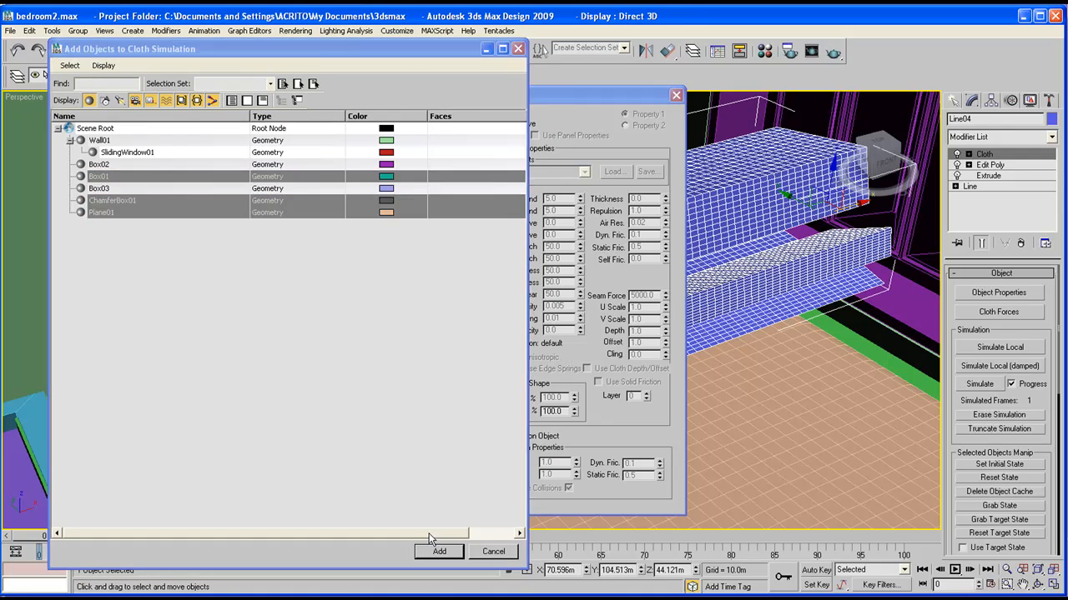
click(504, 136)
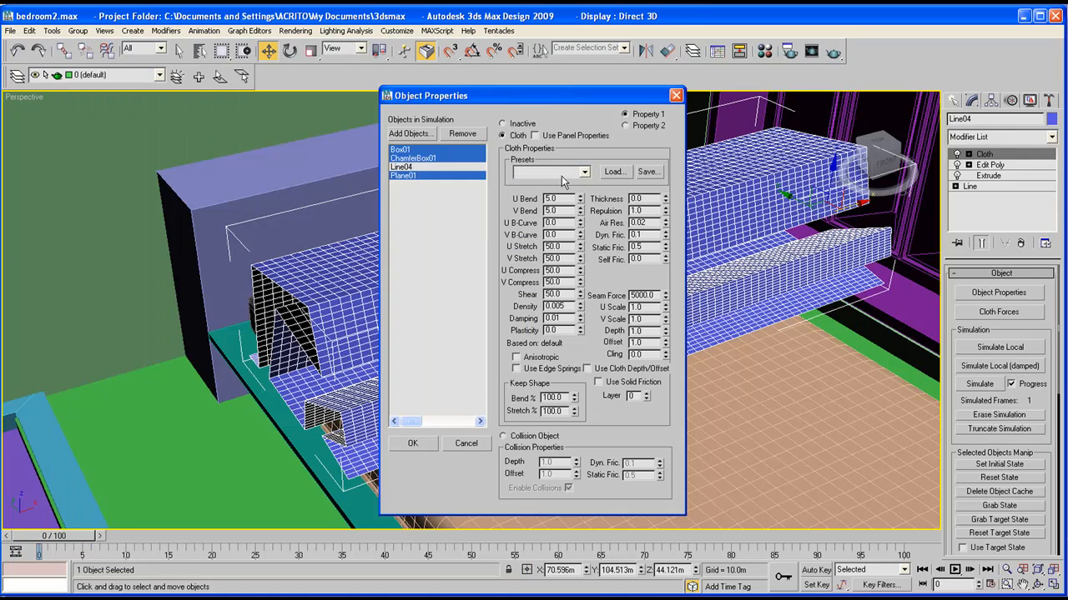
click(503, 436)
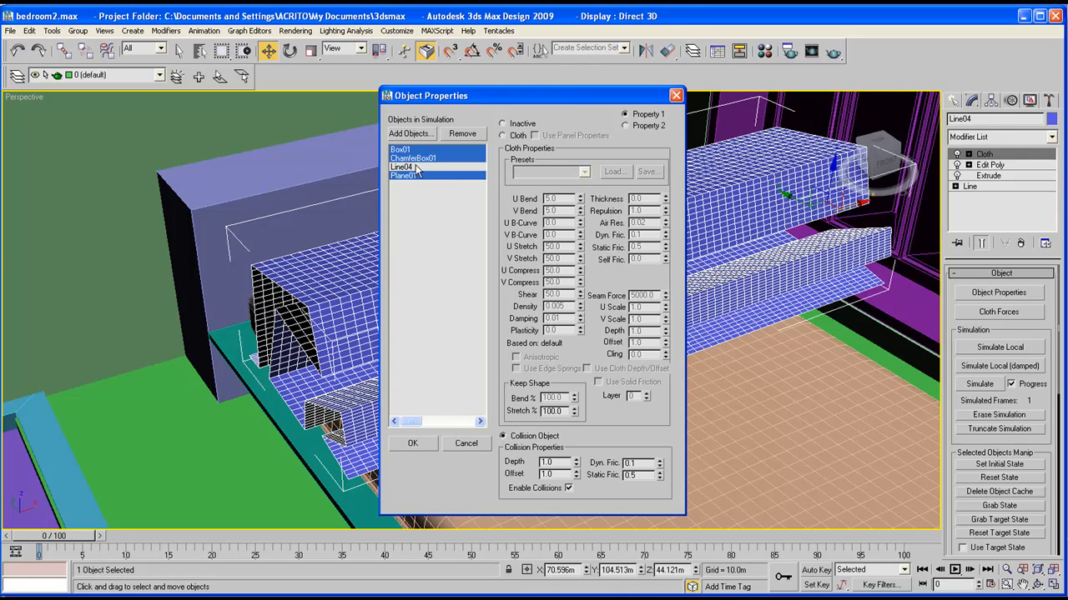
Define the blanket Line04 as cloth with the Cotton preset and accept the simulation object properties
click(417, 168)
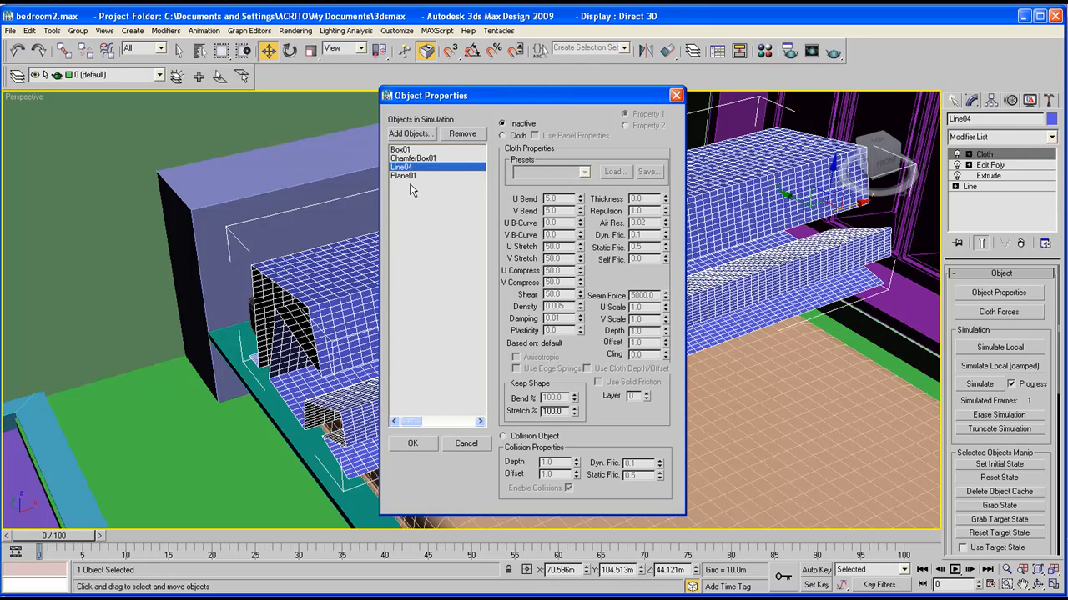
click(503, 136)
click(546, 171)
click(517, 202)
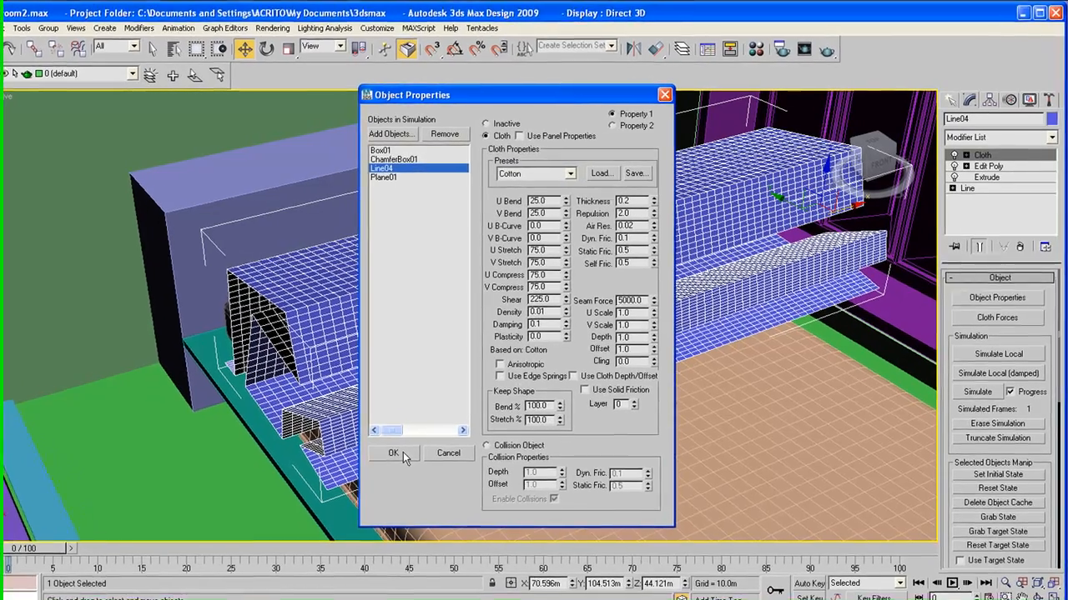
click(413, 443)
Enable self collision in the blanket's simulation parameters and run the local simulation to drape it over the bed
drag(1048, 322, 1051, 30)
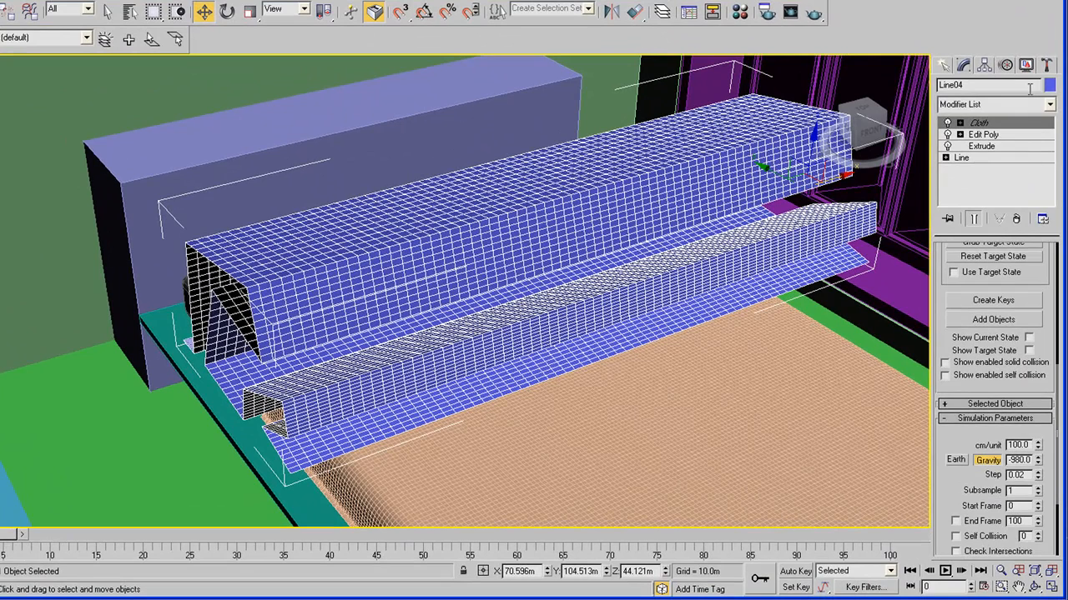
scroll(961, 484, down, 3)
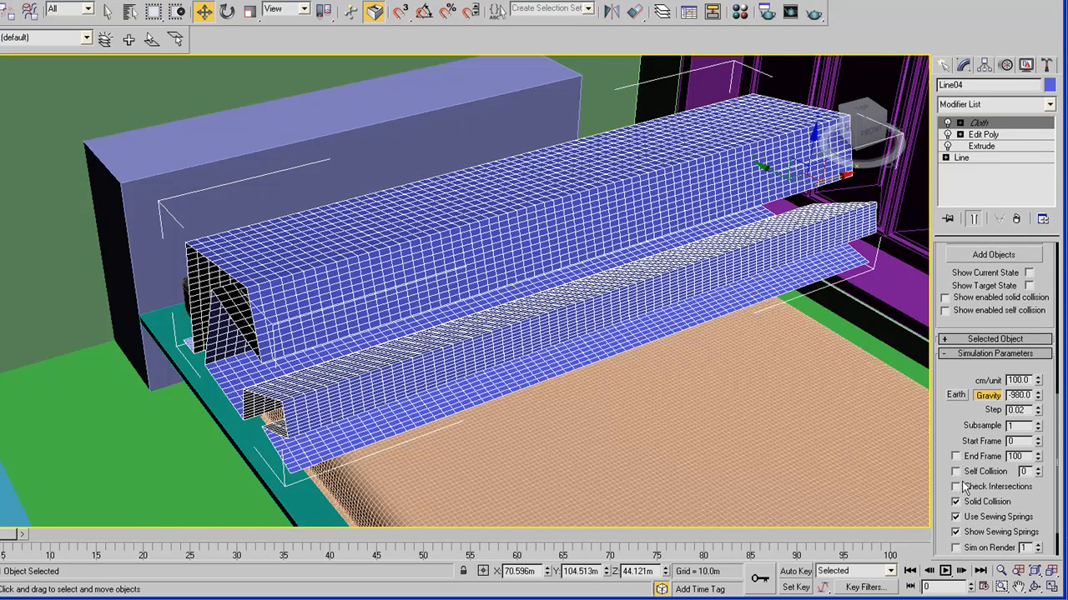
click(956, 471)
scroll(946, 406, up, 10)
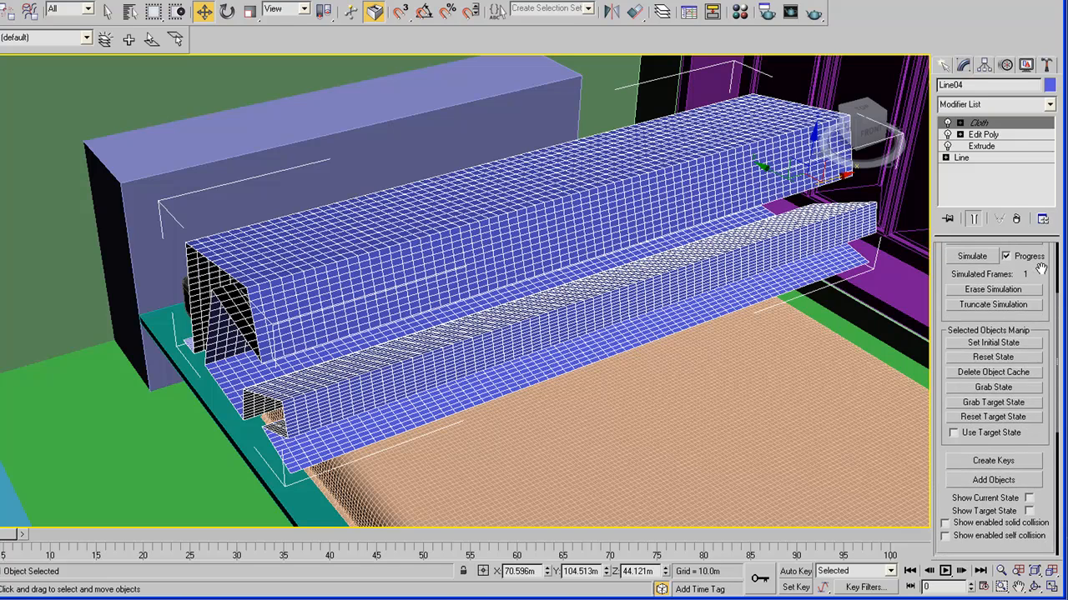
scroll(1036, 268, up, 5)
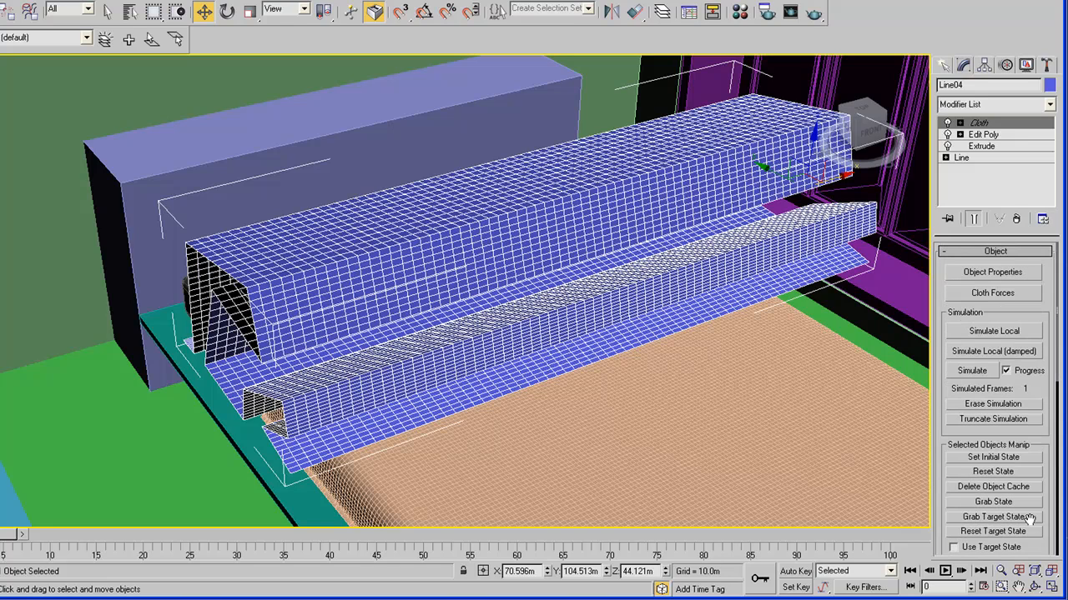
click(987, 333)
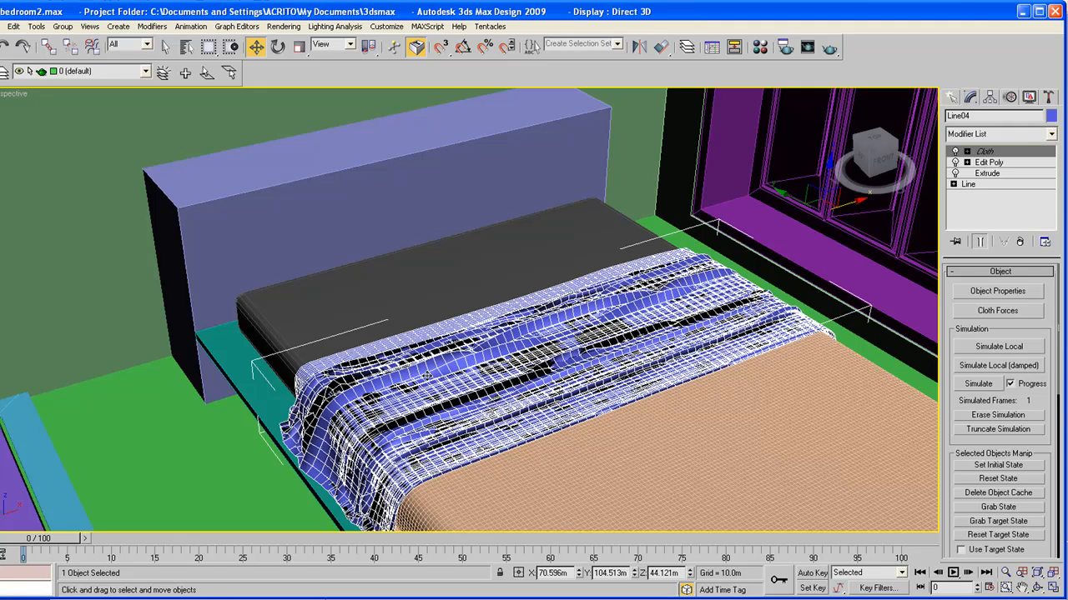
Hide the mesh edges in the Perspective view and add a Shell modifier to the draped blanket
key(F4)
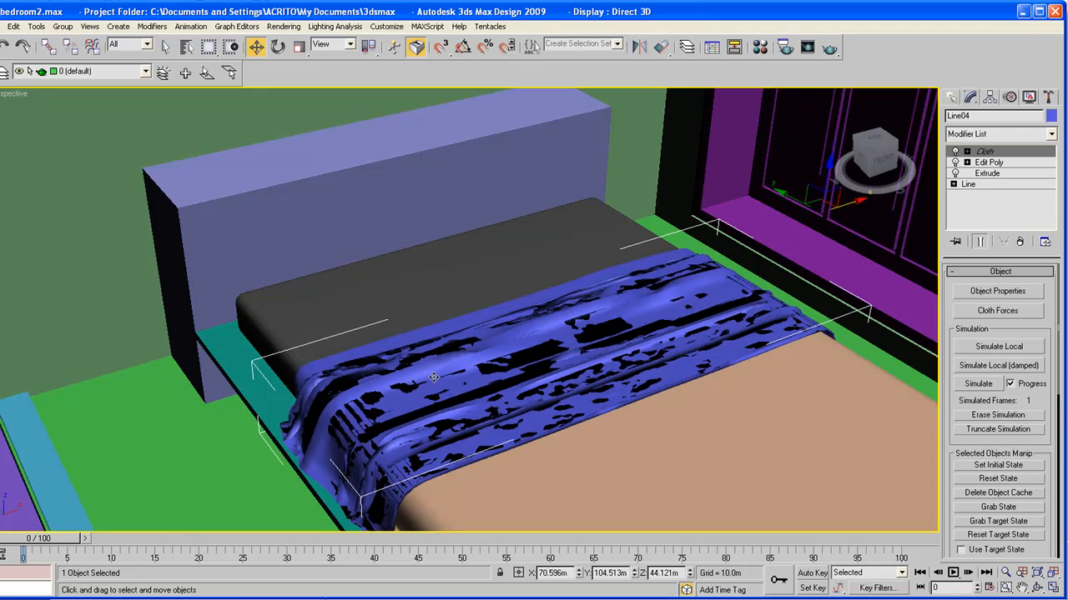
click(1037, 588)
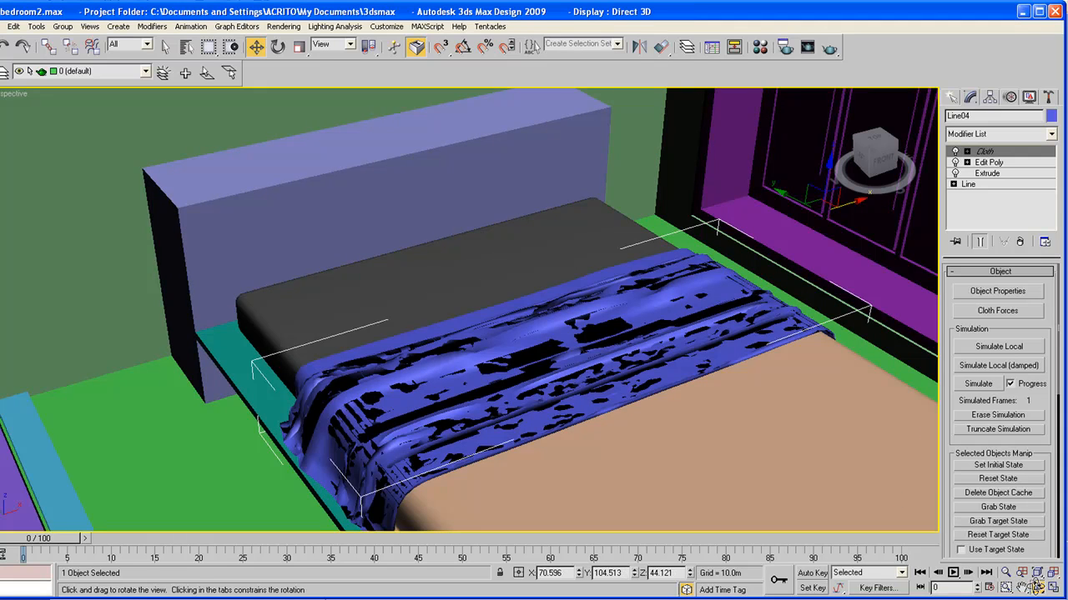
drag(397, 296, 383, 290)
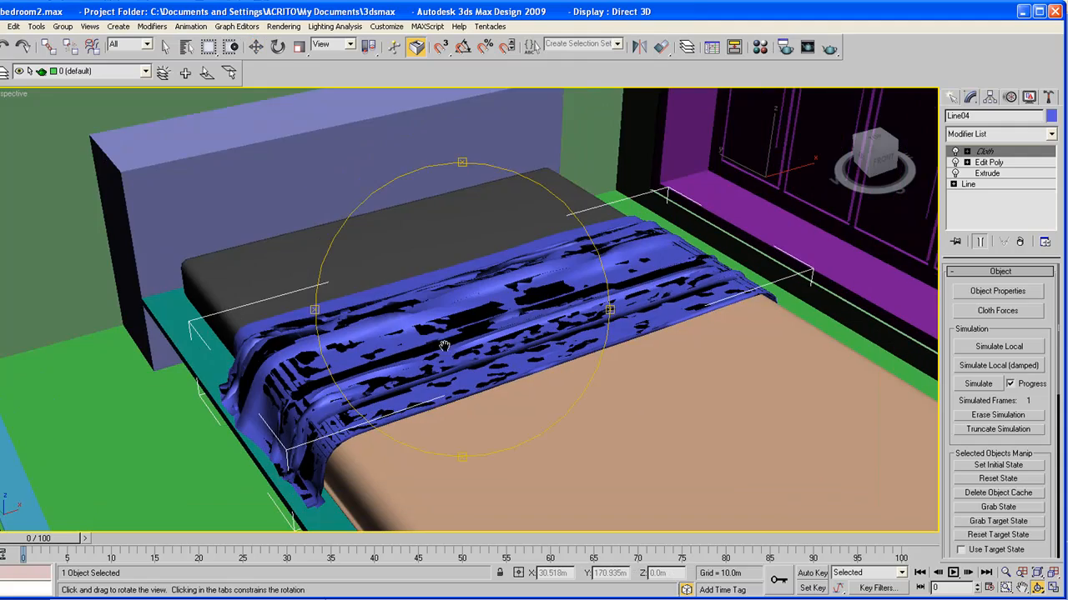
drag(486, 343, 434, 367)
click(1001, 134)
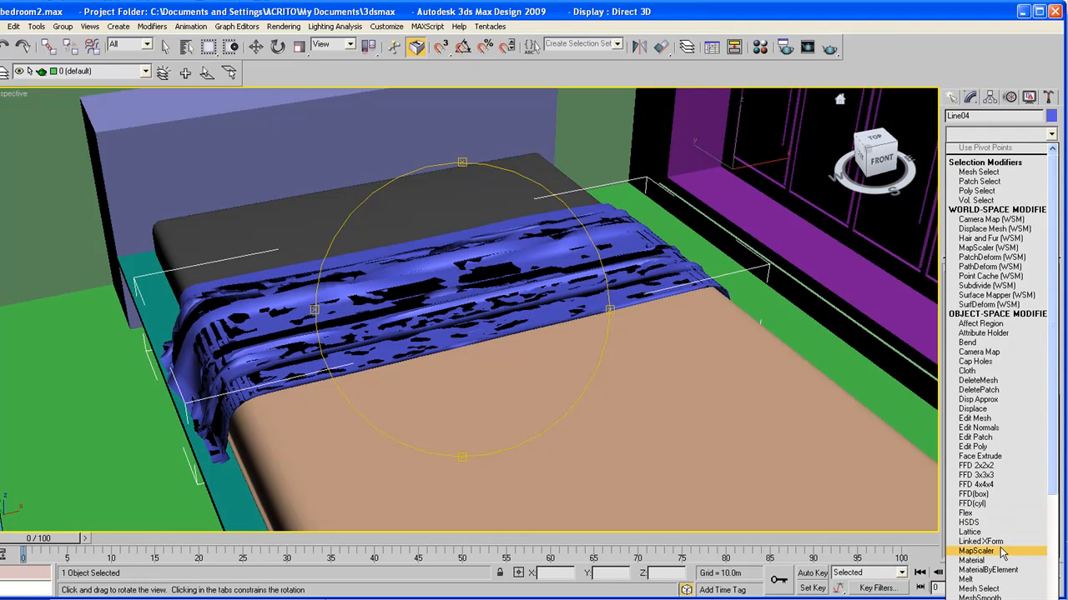
text(sh)
key(Return)
Thicken the blanket's shell to an inner amount of 0.48 m and an outer amount of 0.13 m
drag(474, 330, 493, 338)
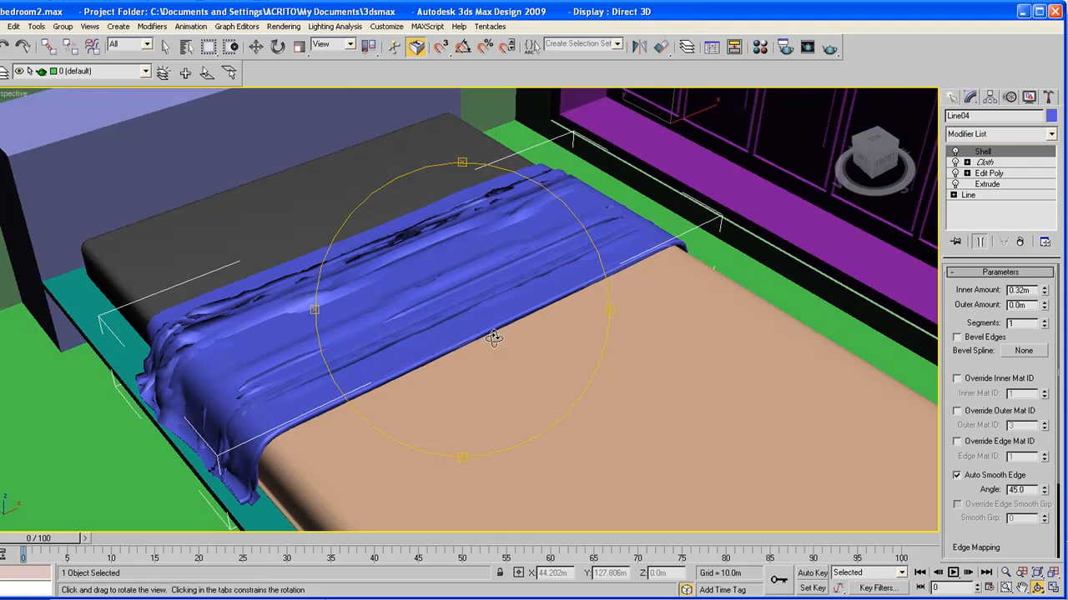
scroll(388, 368, up, 3)
middle_drag(369, 357, 528, 332)
drag(453, 338, 498, 326)
scroll(498, 326, up, 2)
middle_drag(498, 326, 420, 296)
drag(421, 295, 451, 326)
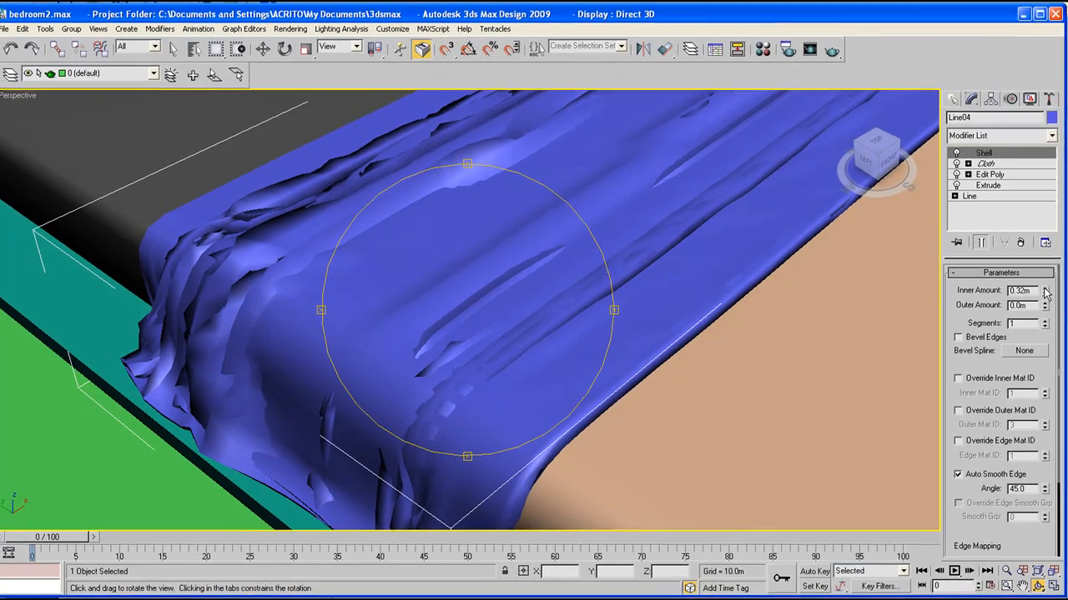
mouse_move(1043, 277)
mouse_down()
mouse_move(1032, 303)
mouse_move(1046, 302)
mouse_move(1045, 291)
mouse_up()
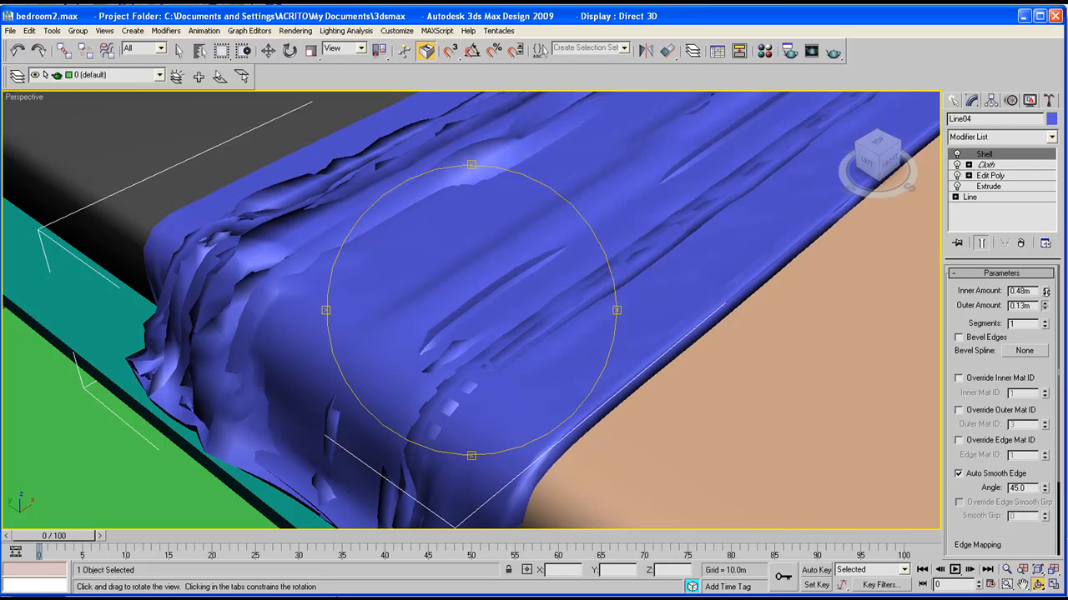
Add a MeshSmooth modifier to the thickened blanket and check its folds across the bed
drag(584, 275, 465, 297)
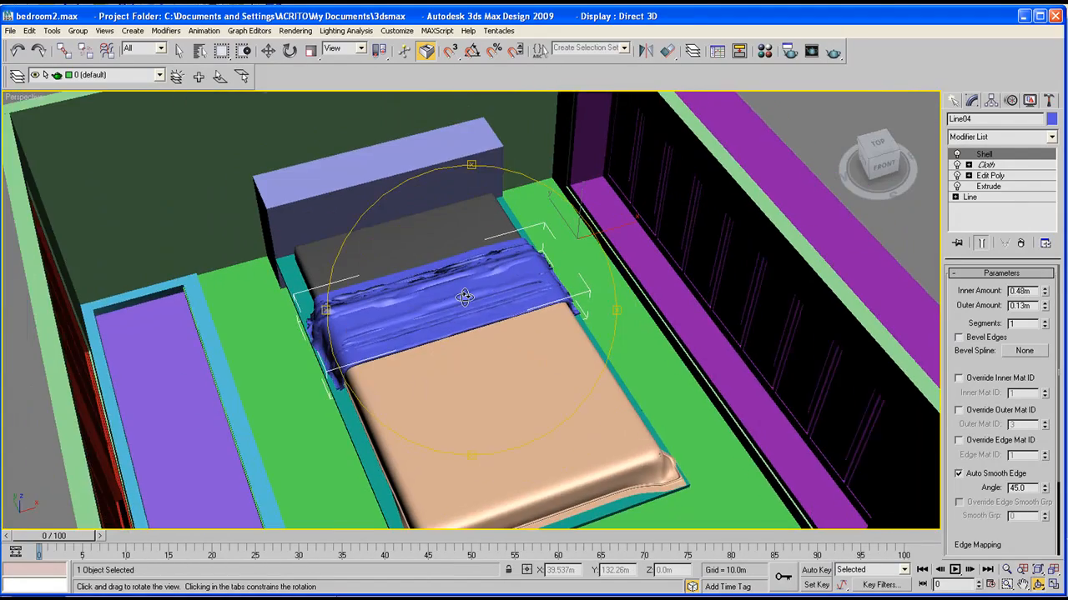
scroll(465, 297, up, 3)
middle_drag(465, 297, 381, 238)
click(1052, 137)
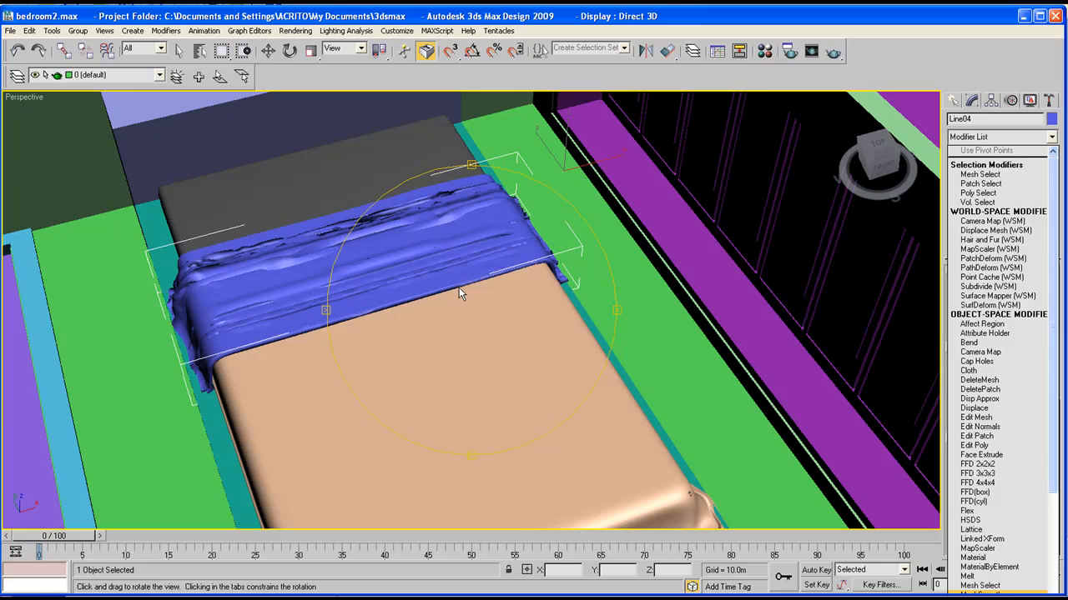
drag(401, 291, 377, 261)
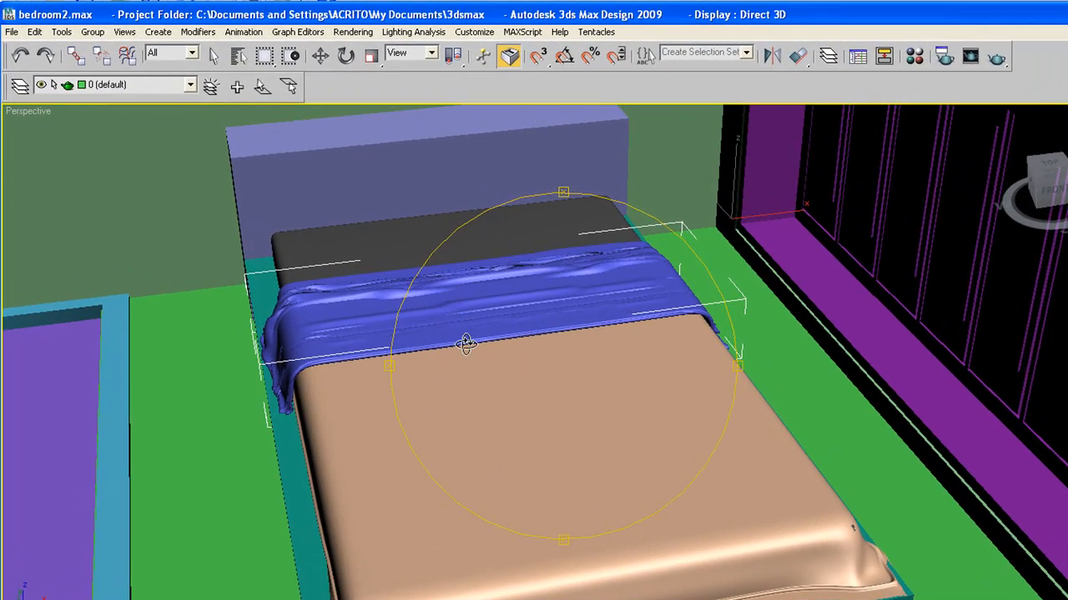